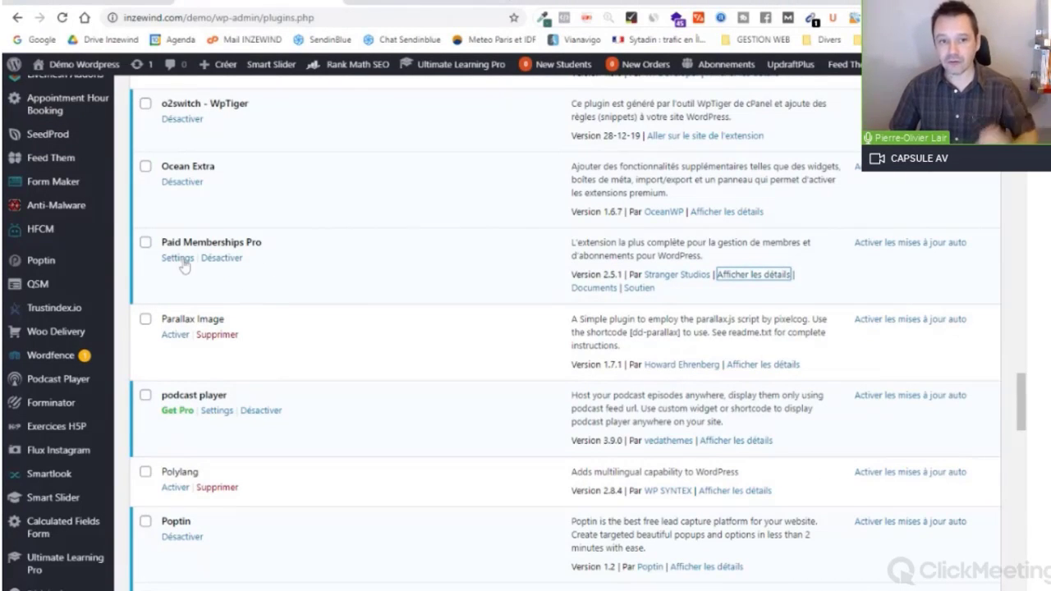
- Open the Paid Memberships Pro settings, and open the RDV #045 recurring-payment page from the demo site's home page
click(184, 264)
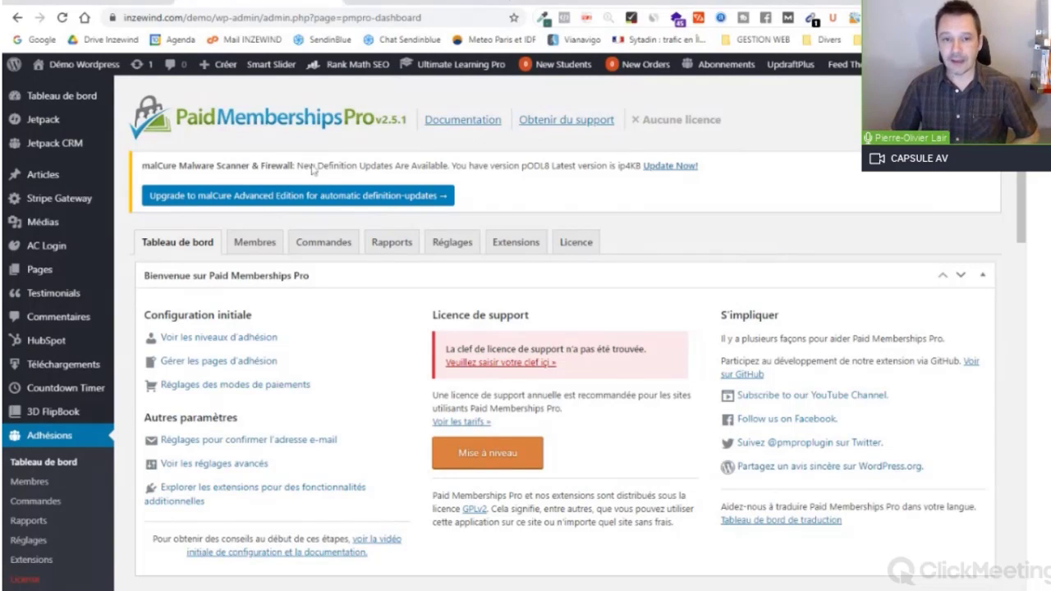
click(82, 65)
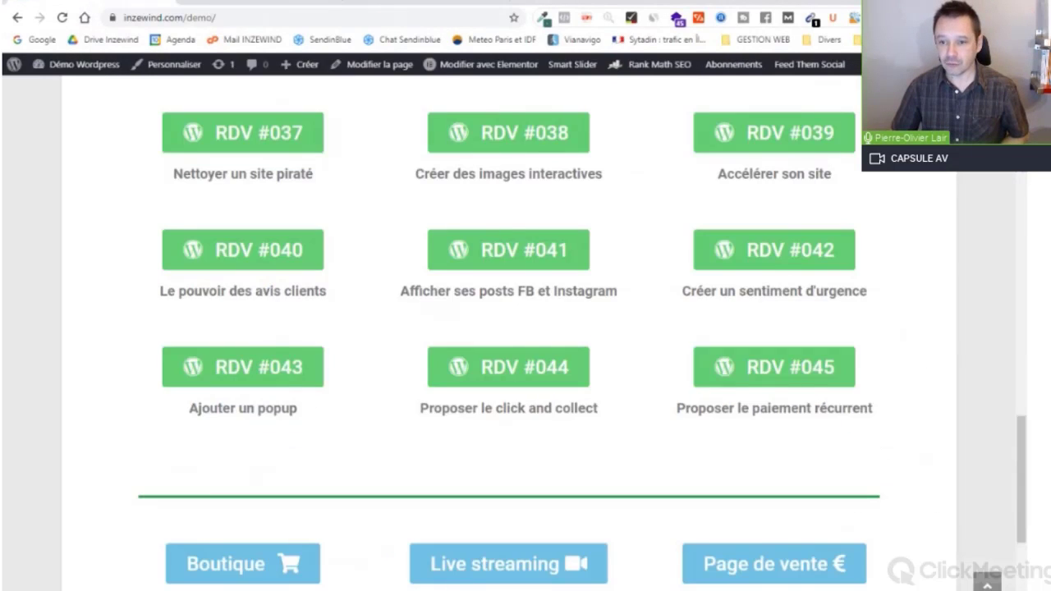
click(770, 376)
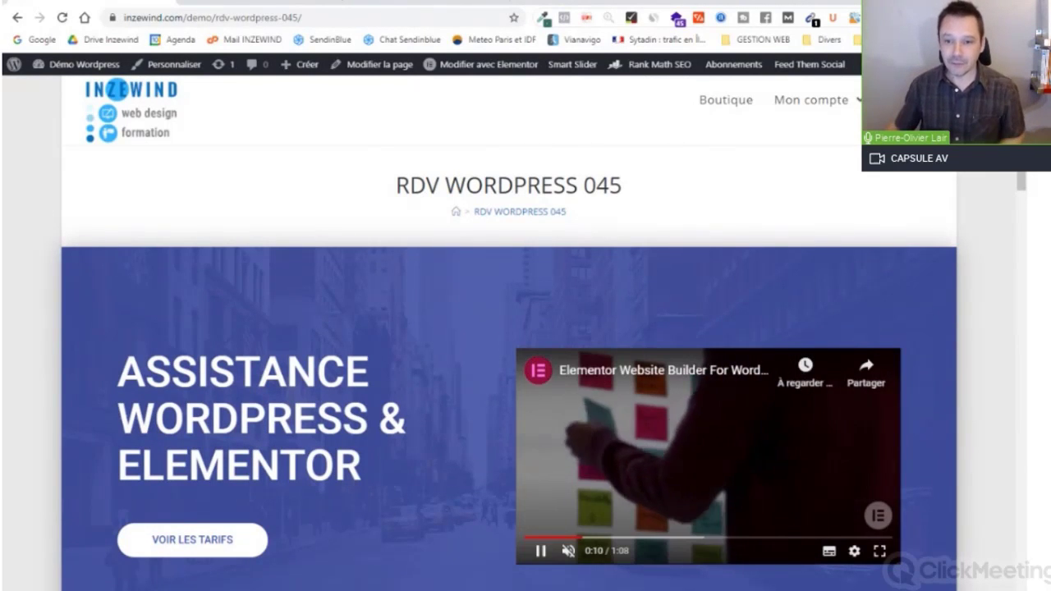
- Go to the pricing section of the assistance sales page and examine the BASIC, STANDARD and PREMIUM plans
scroll(1021, 193, down, 1)
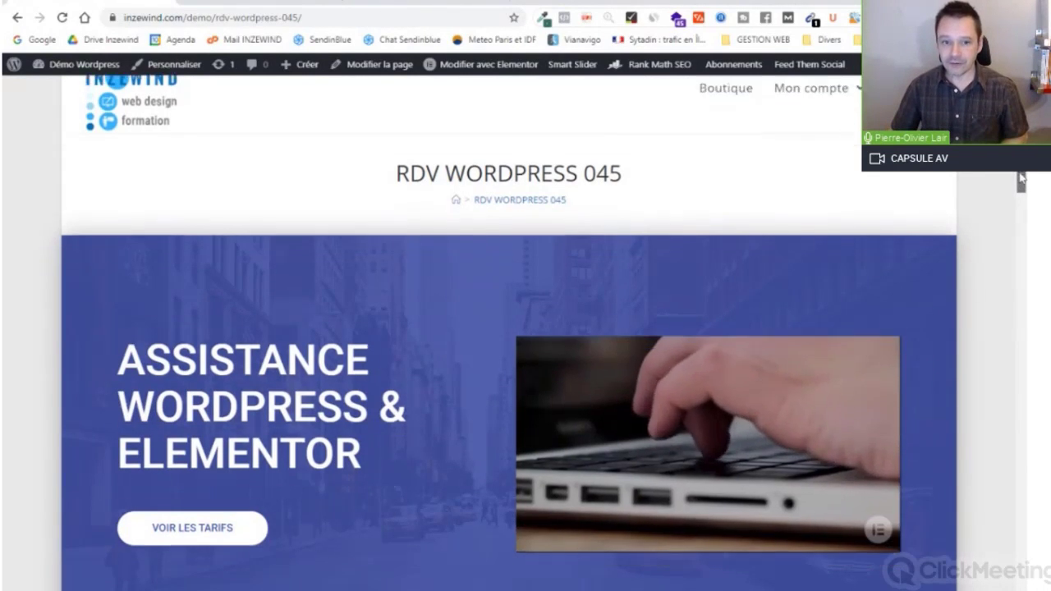
scroll(1021, 193, down, 1)
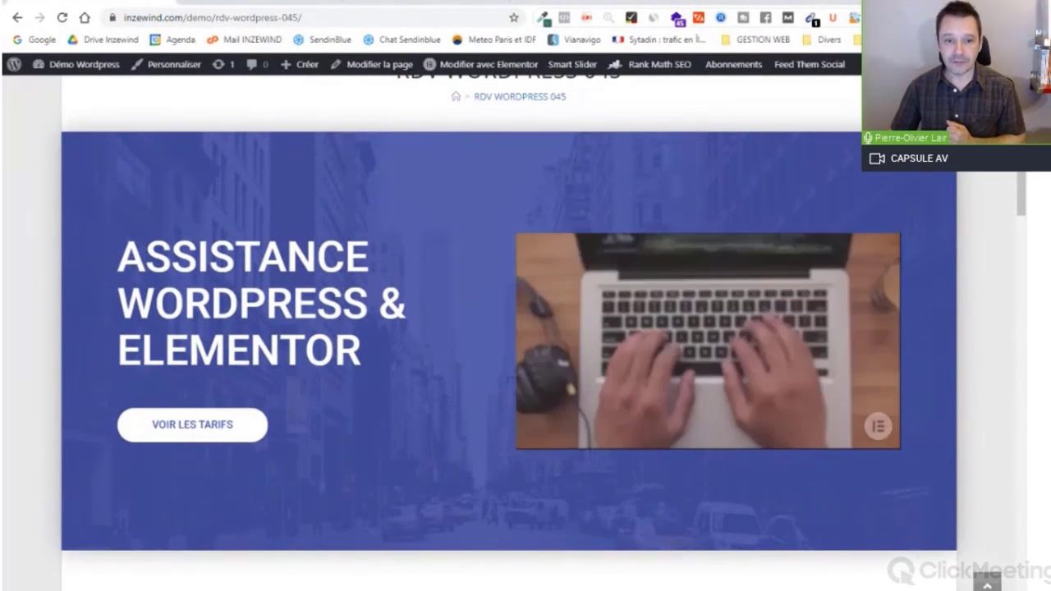
click(220, 426)
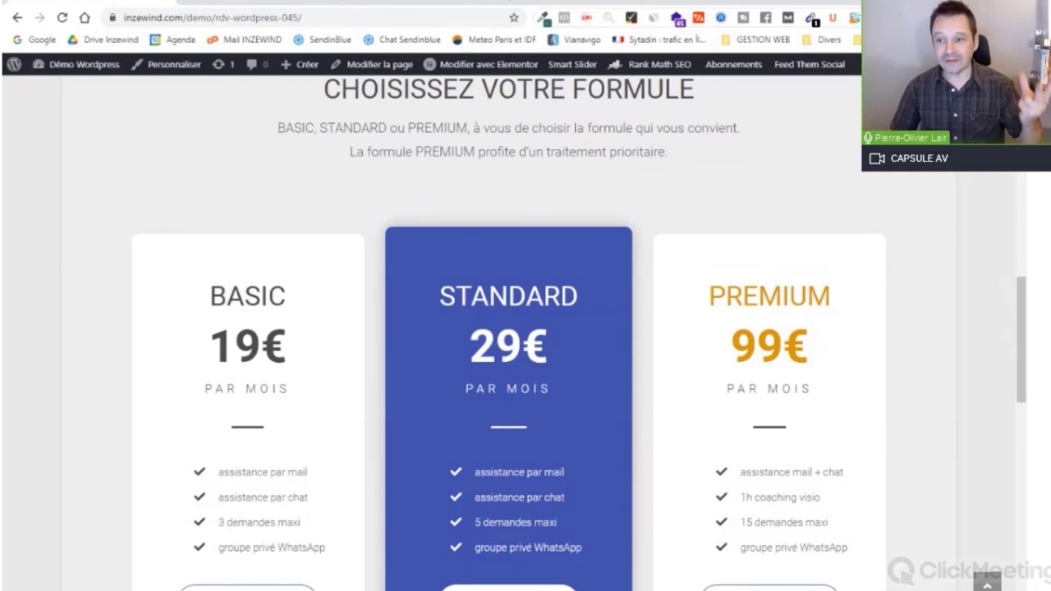
drag(1024, 326, 1025, 344)
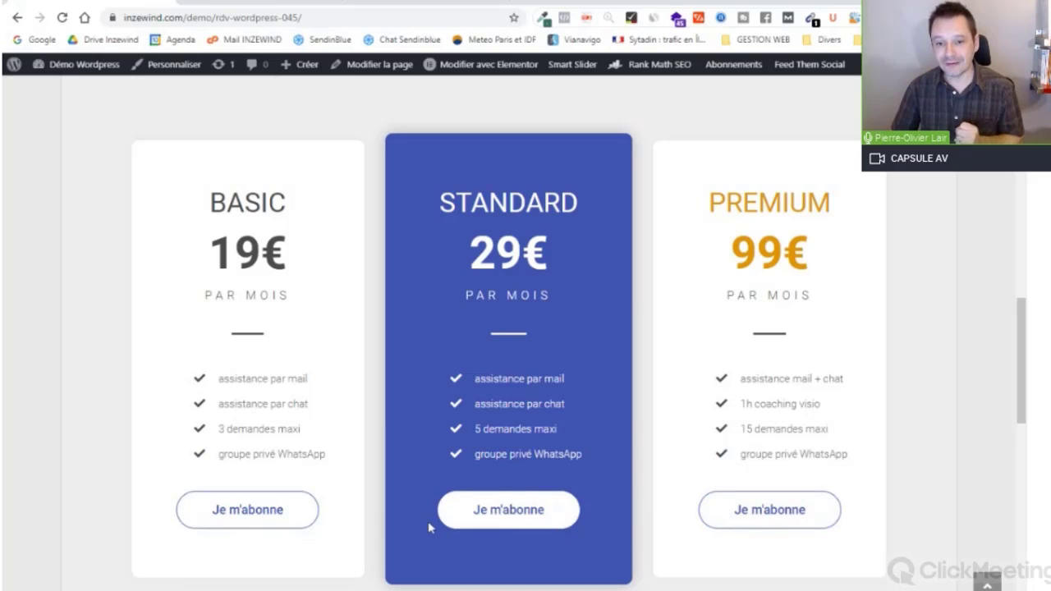
- Review the sales page's benefits, its frequent questions including the expired bank card entry, and the customer testimonials
scroll(441, 517, up, 10)
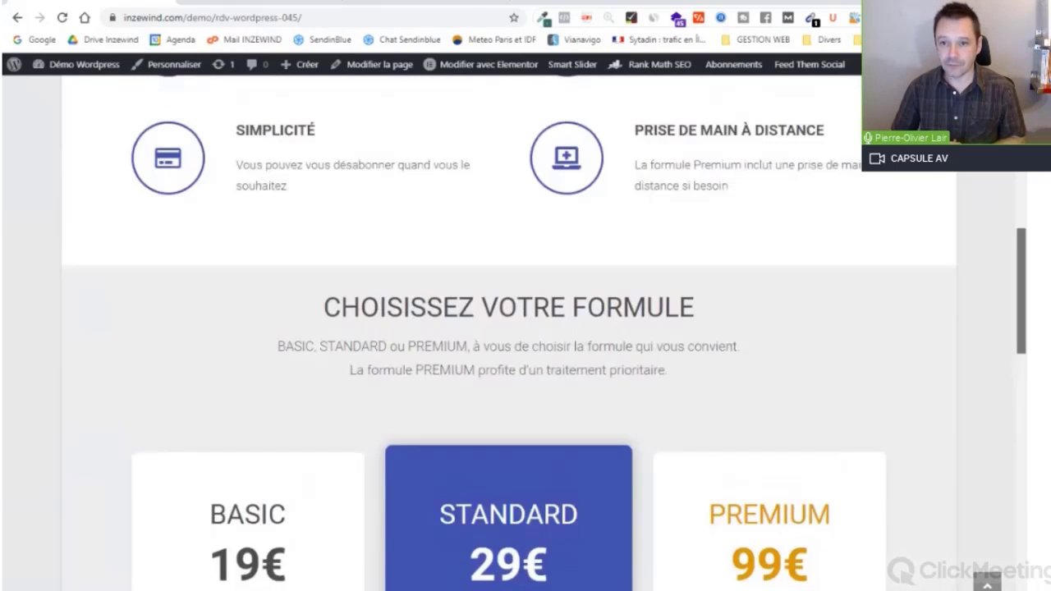
scroll(633, 462, down, 3)
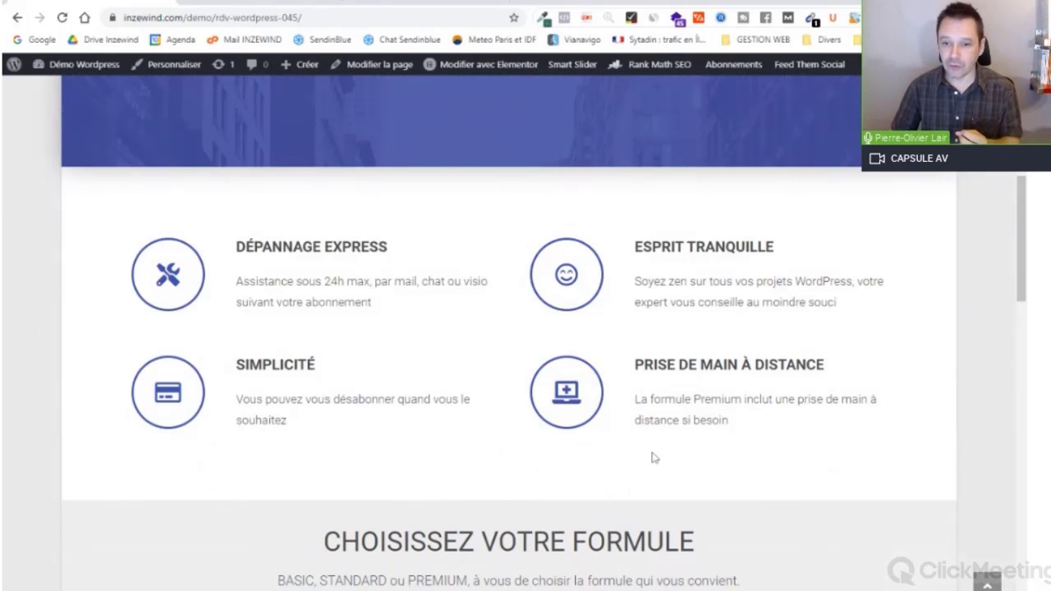
scroll(655, 458, down, 6)
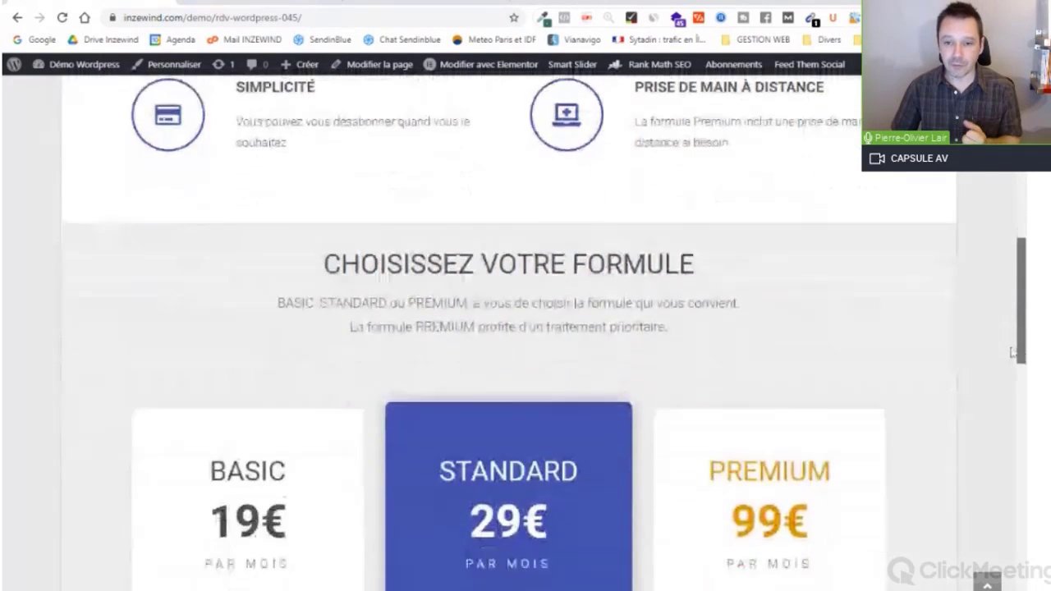
scroll(1008, 390, down, 7)
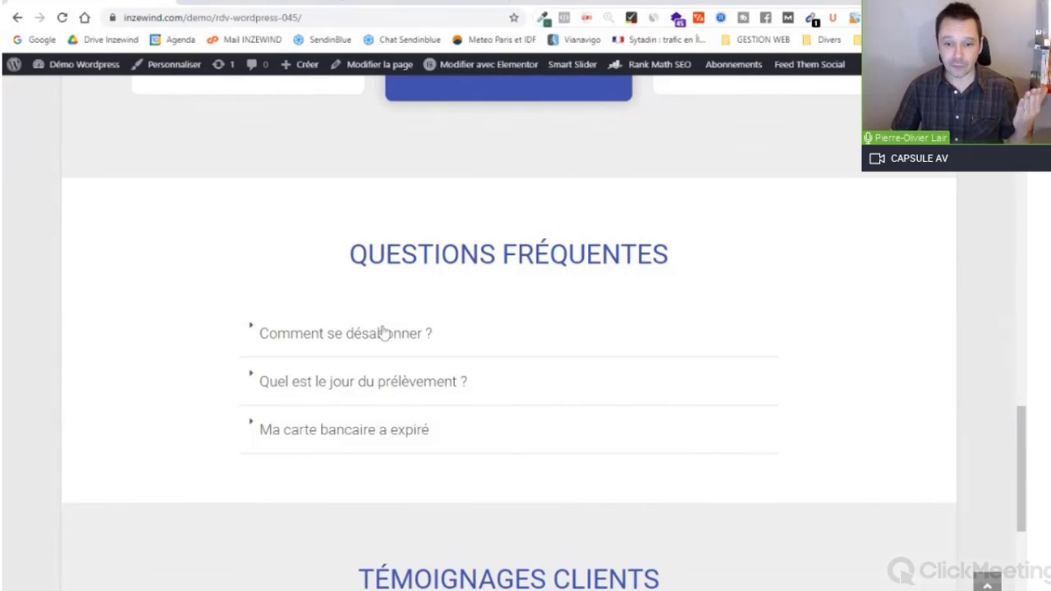
click(382, 433)
click(380, 435)
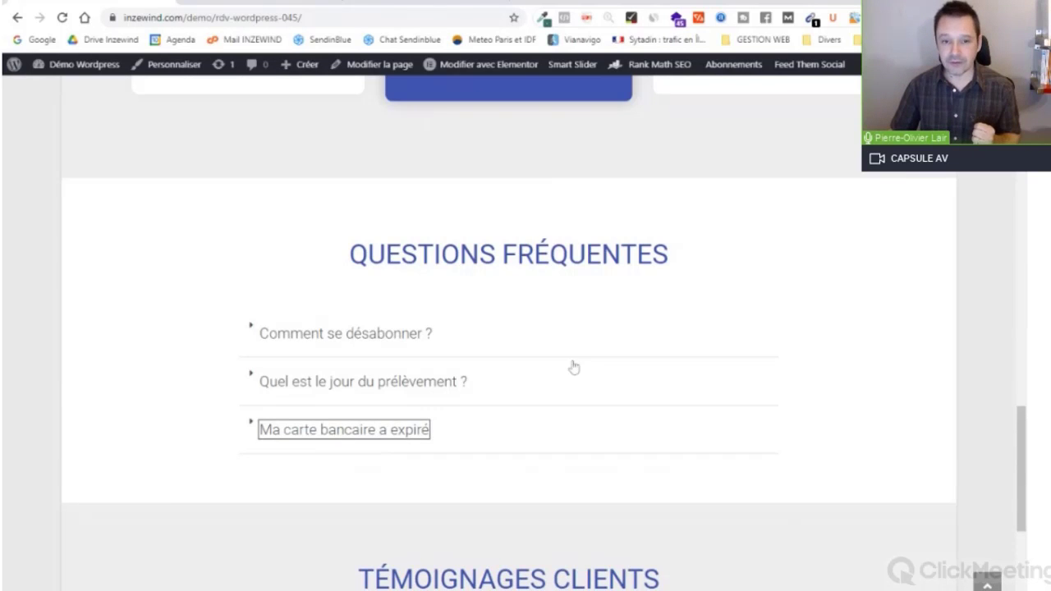
scroll(573, 367, down, 4)
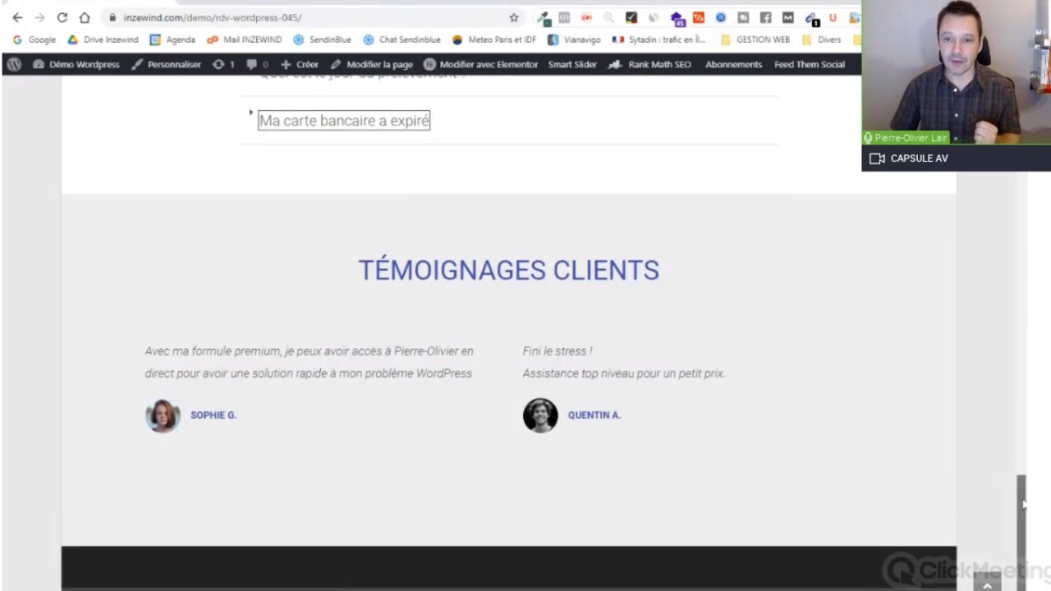
- Open the STANDARD plan's subscription page to examine its payment form, and try the PREMIUM plan's subscription link
drag(1023, 504, 1001, 333)
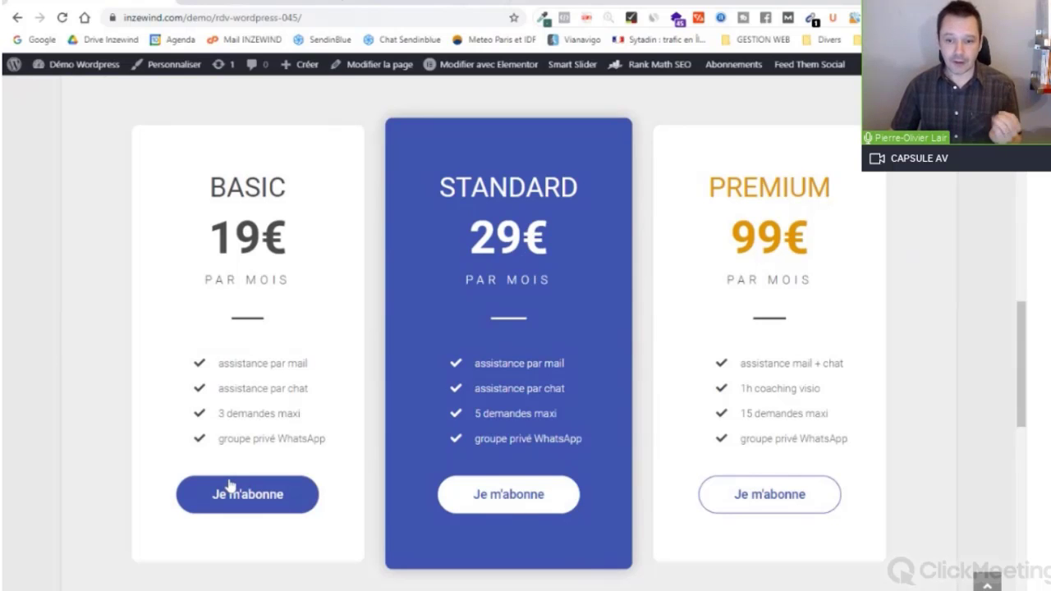
scroll(514, 465, down, 1)
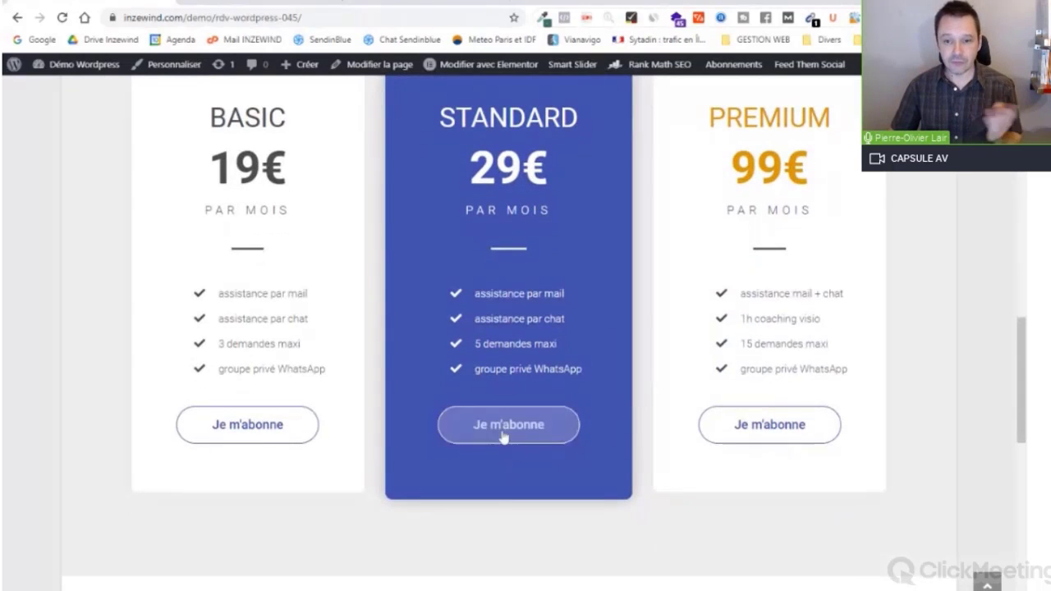
click(502, 433)
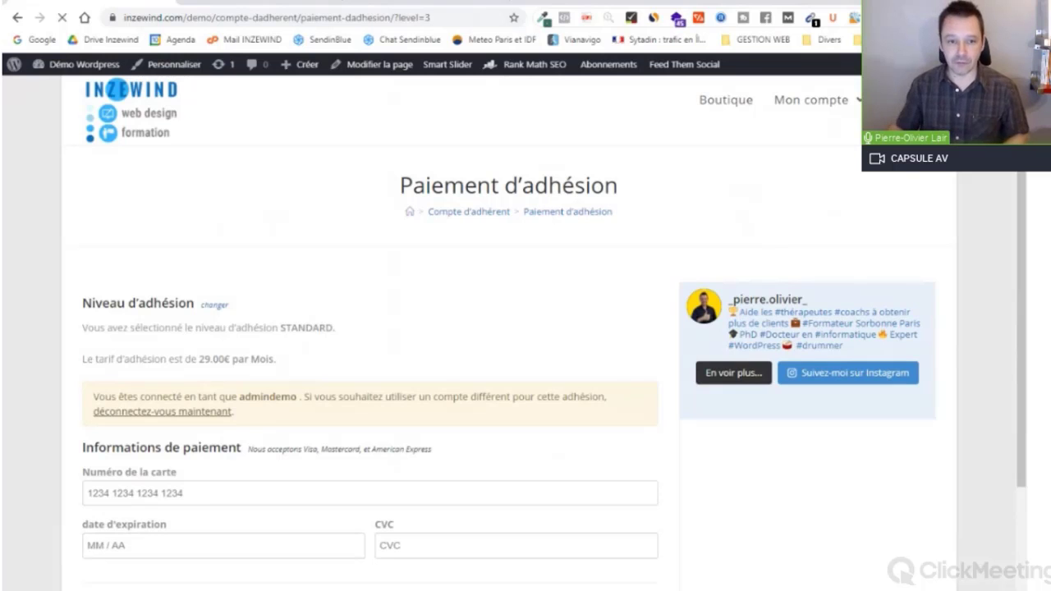
scroll(123, 256, down, 1)
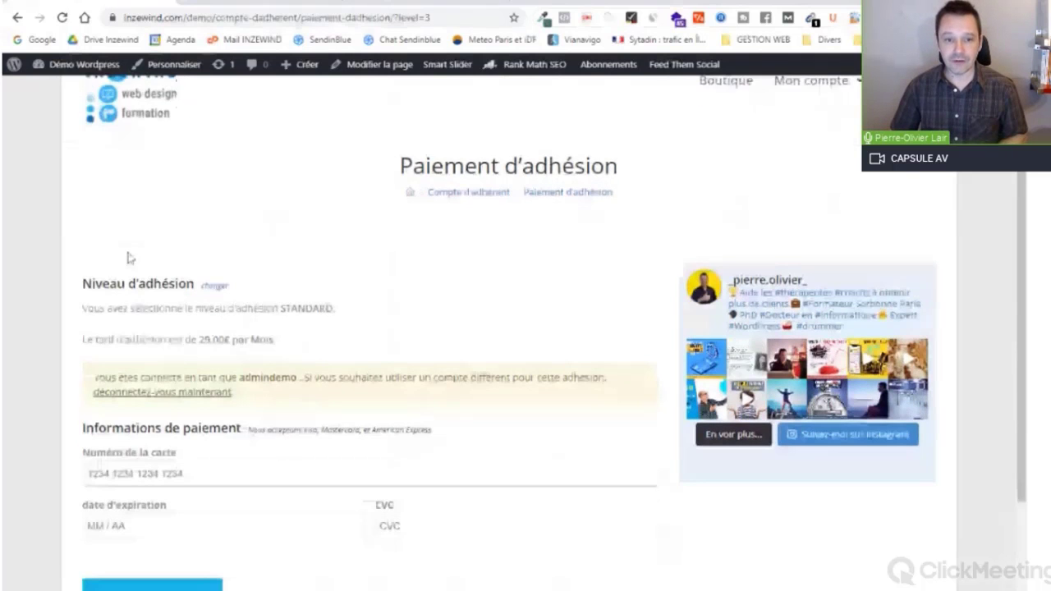
scroll(128, 258, down, 2)
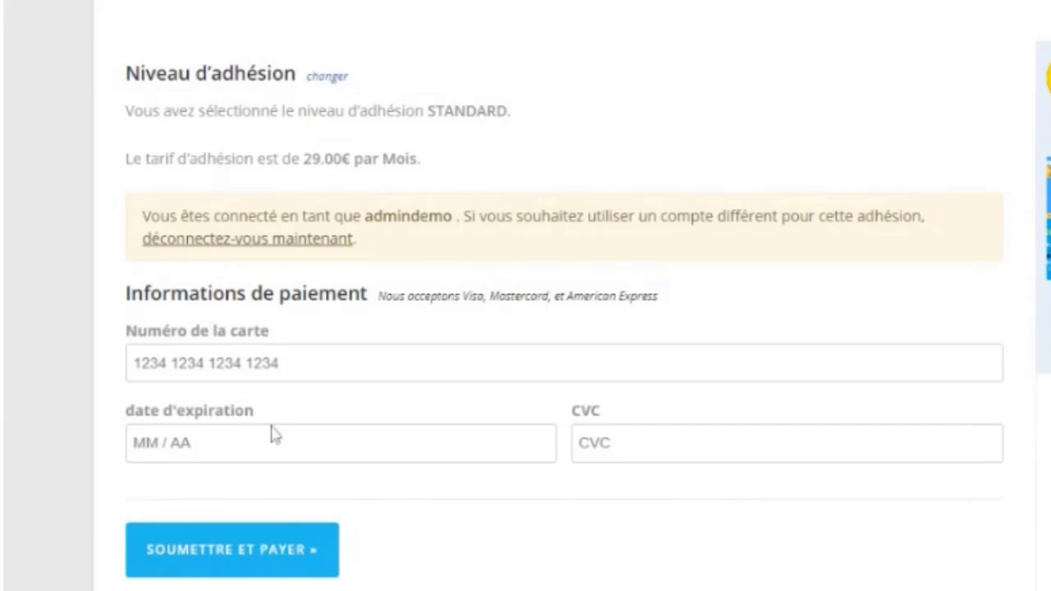
click(588, 448)
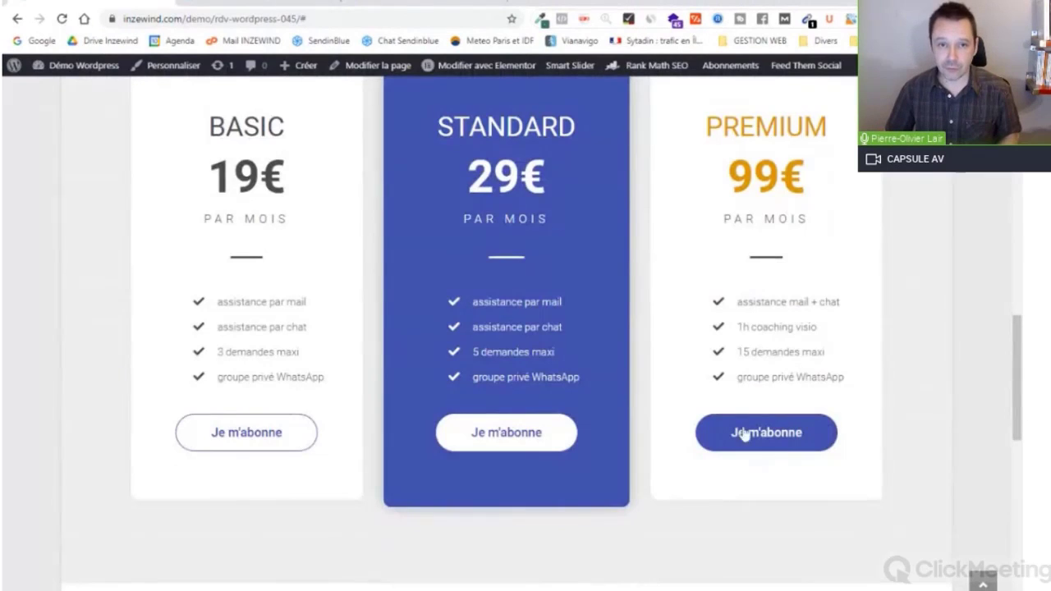
click(743, 436)
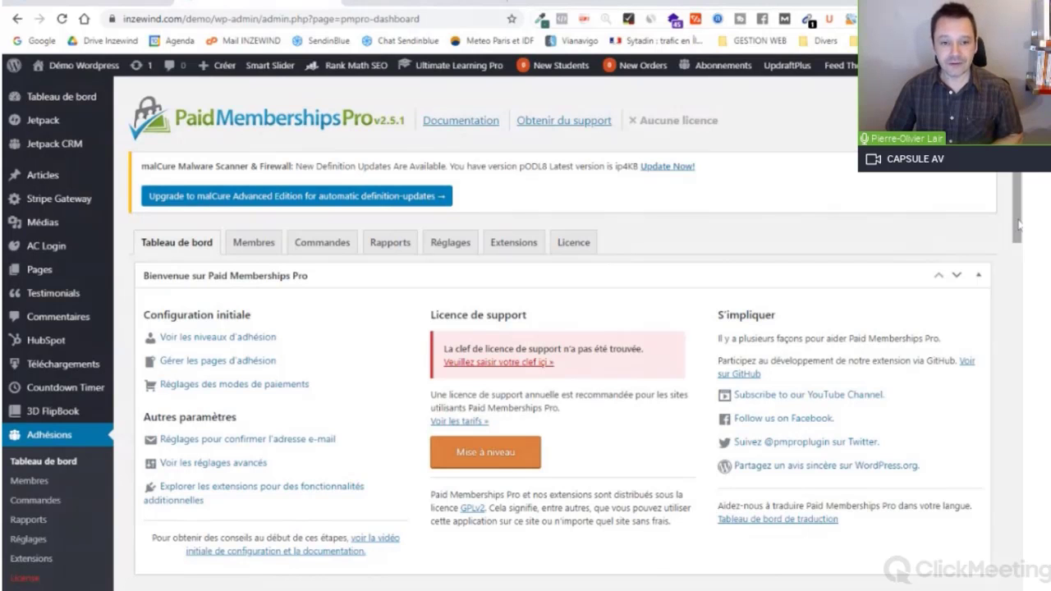
- Examine the Paid Memberships Pro dashboard: initial configuration links, sales, recent members and orders, membership statistics and visits
scroll(1018, 225, down, 1)
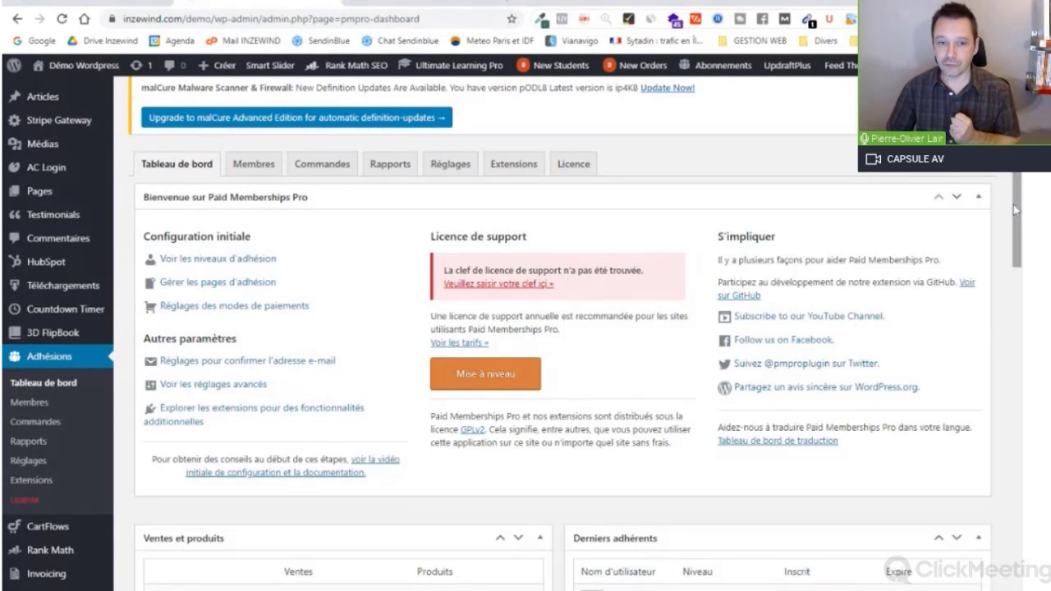
drag(1016, 203, 1017, 203)
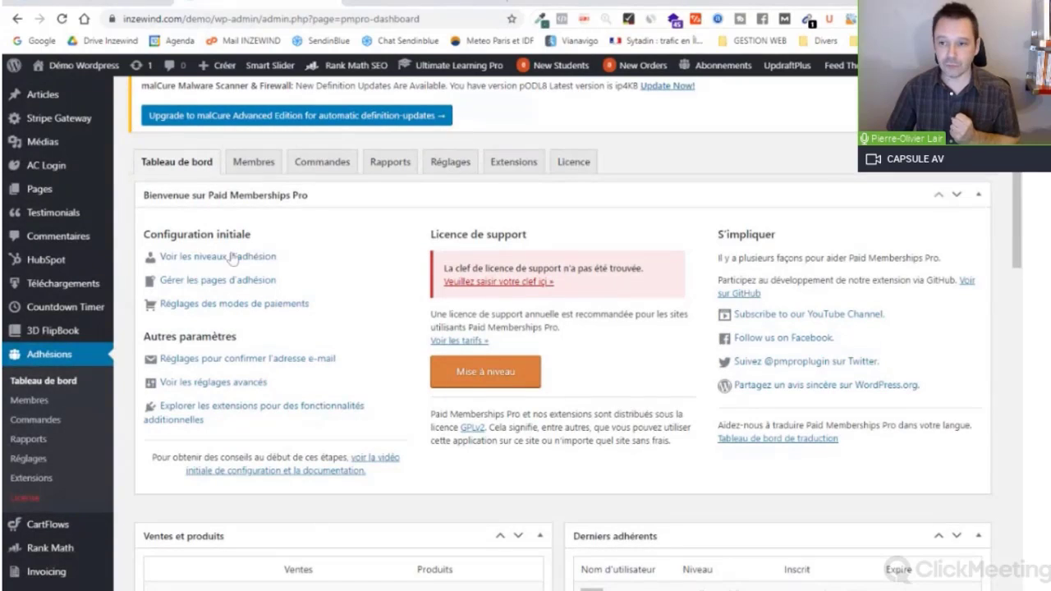
drag(1019, 252, 982, 371)
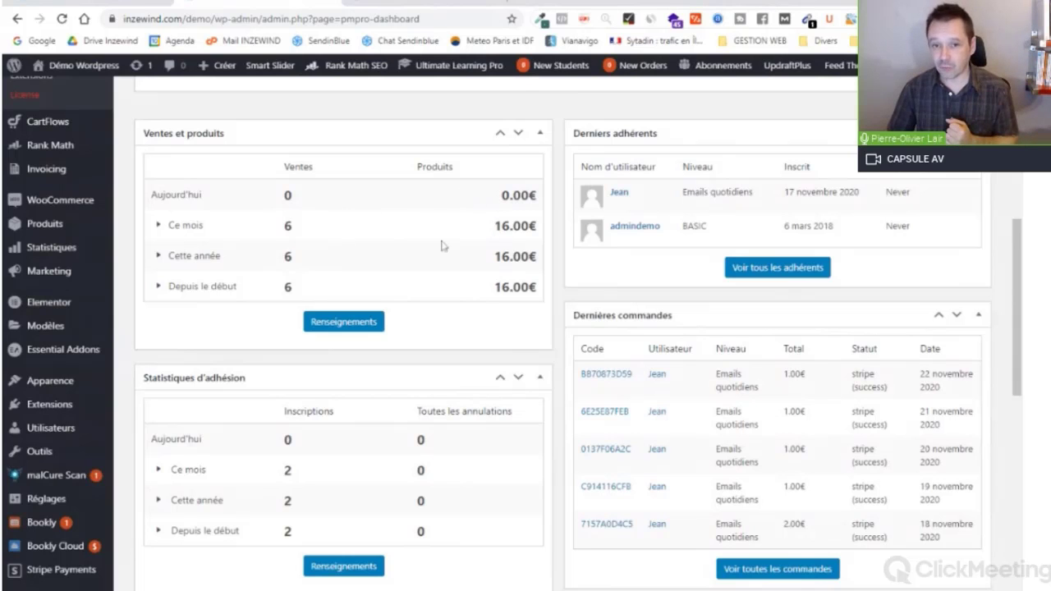
scroll(413, 317, down, 3)
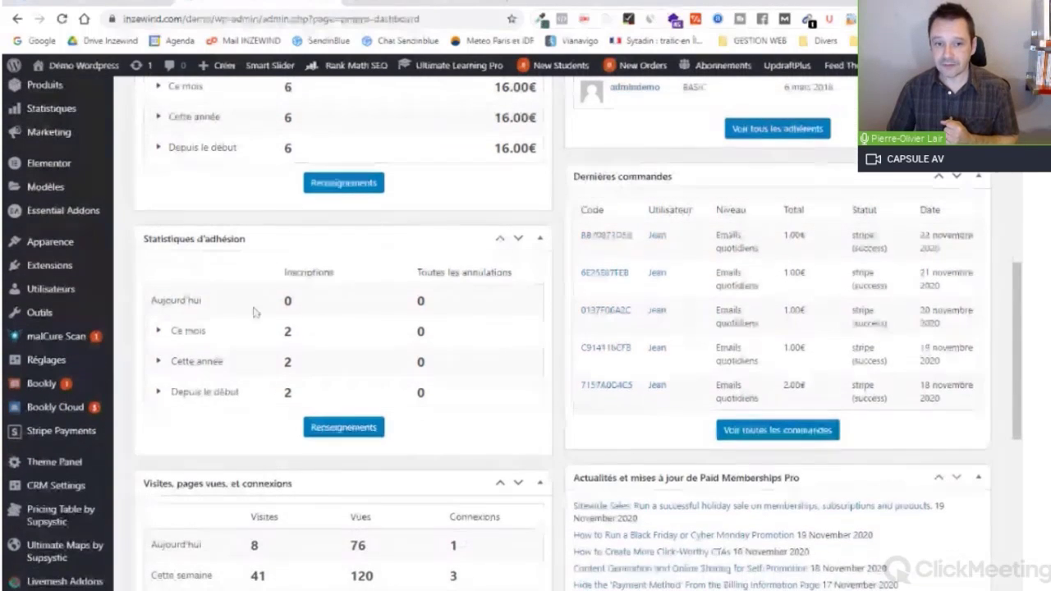
scroll(413, 317, down, 1)
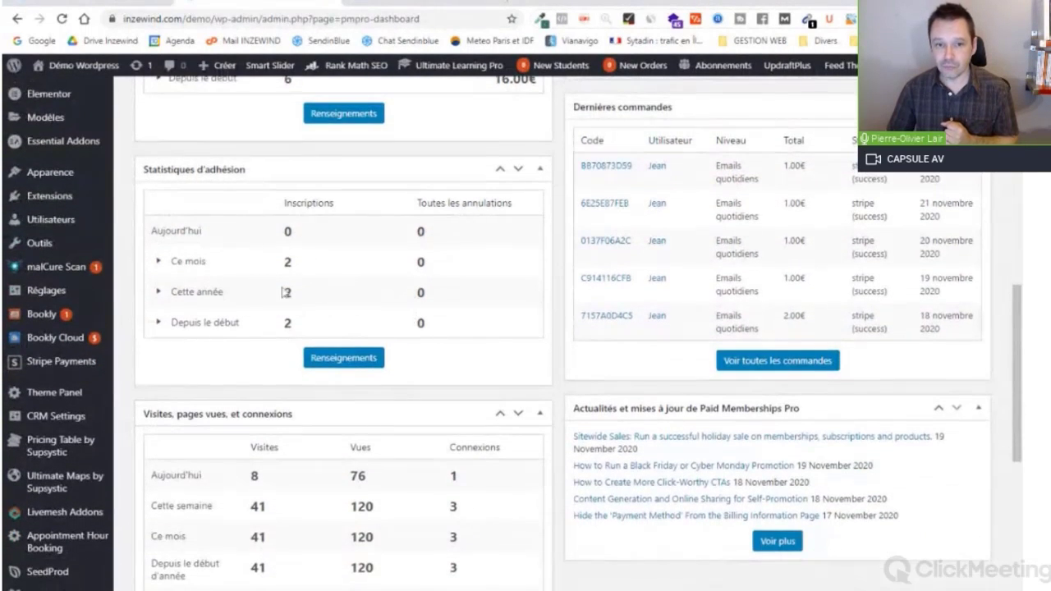
scroll(308, 273, down, 3)
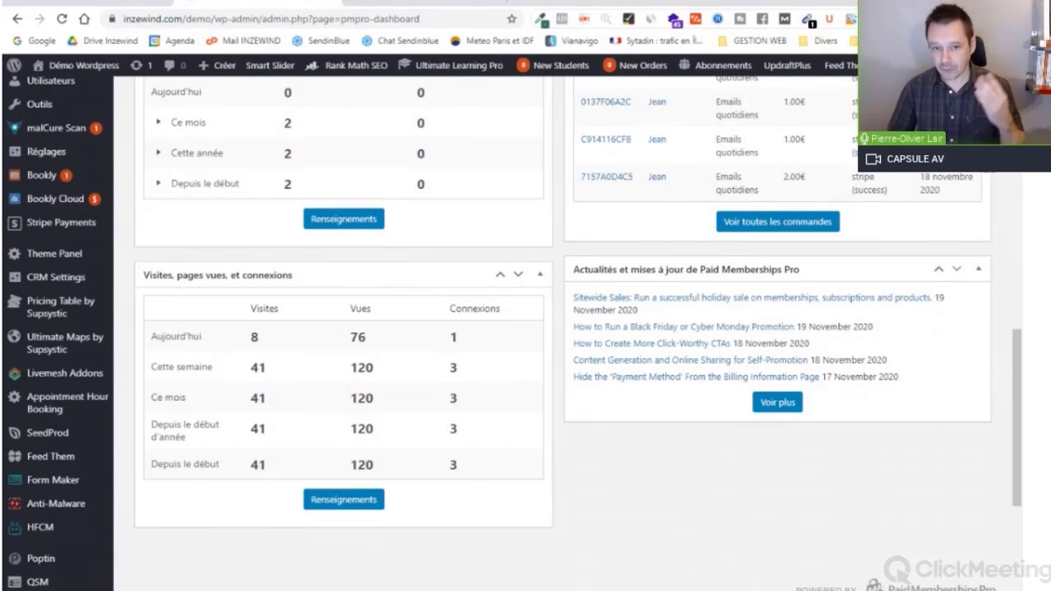
scroll(474, 449, up, 10)
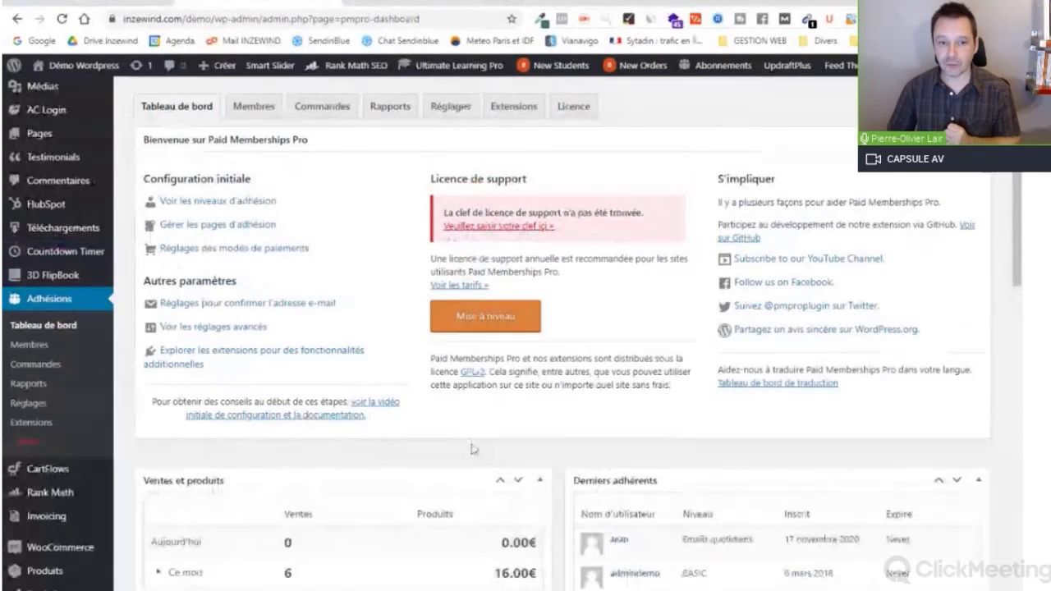
scroll(271, 293, up, 1)
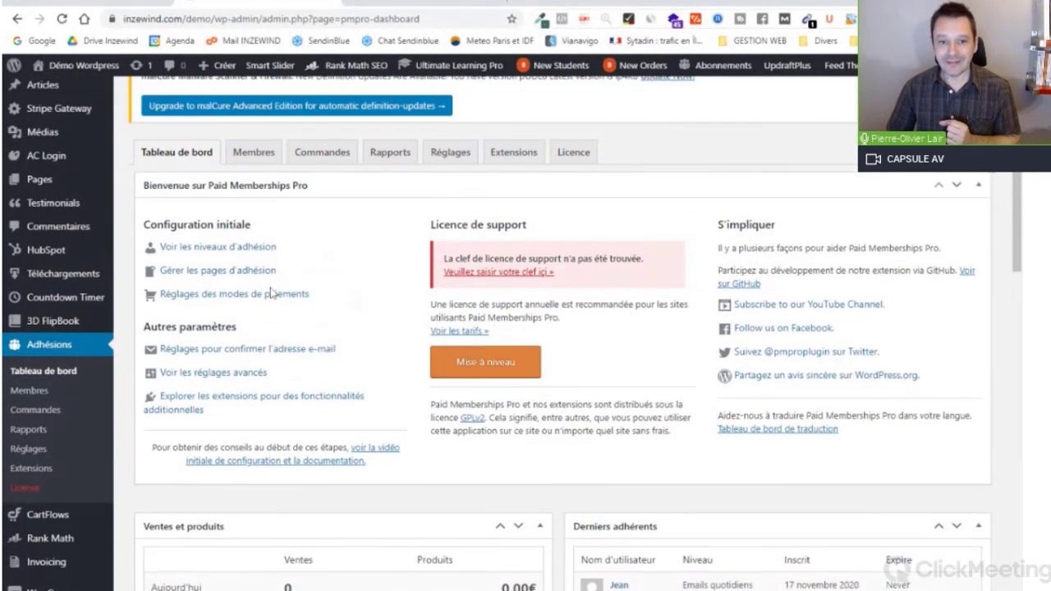
scroll(271, 293, up, 1)
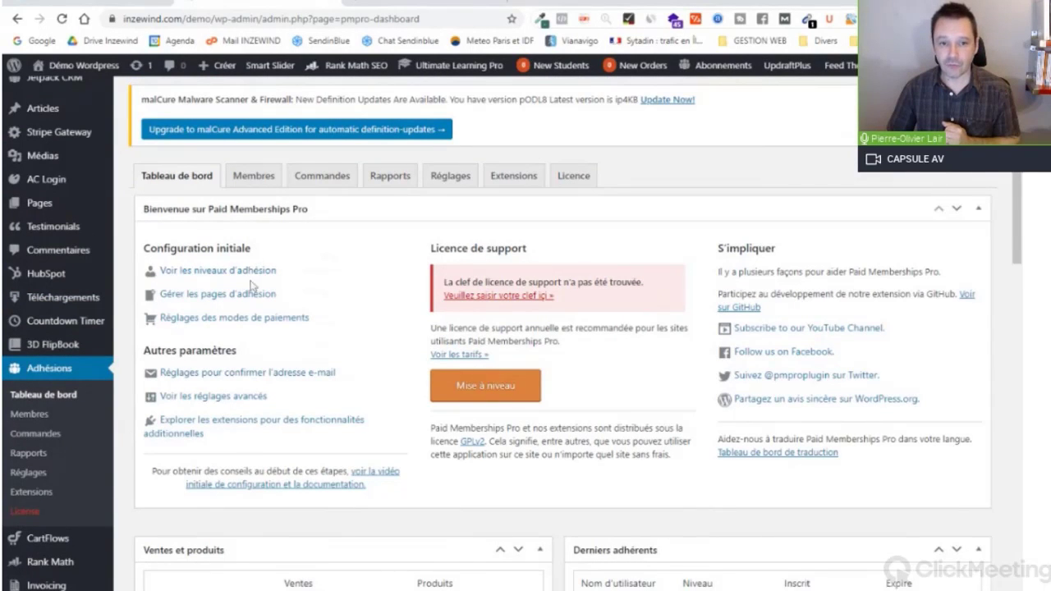
- Show the list of membership levels with their billing details, and open the discount codes settings
click(227, 274)
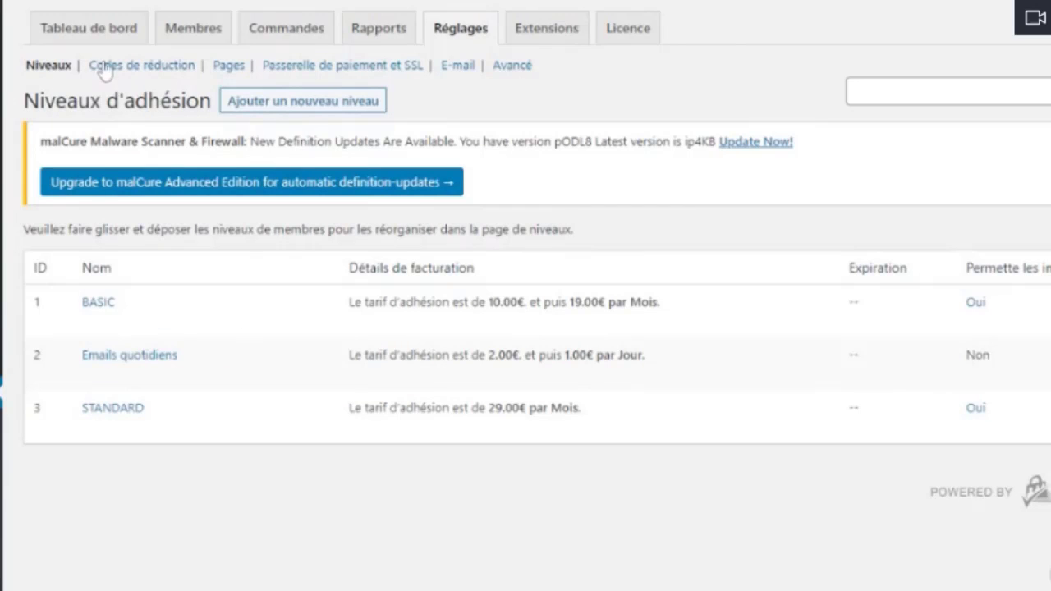
mouse_move(129, 363)
click(143, 70)
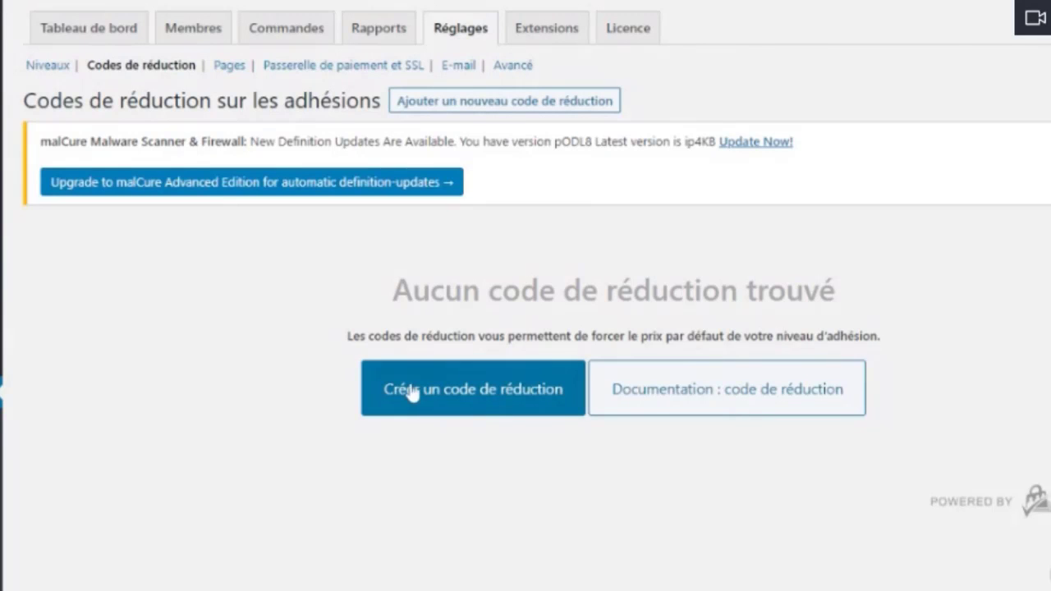
- Open the Paid Memberships Pro page settings and review which WordPress page is assigned to each membership function
click(233, 68)
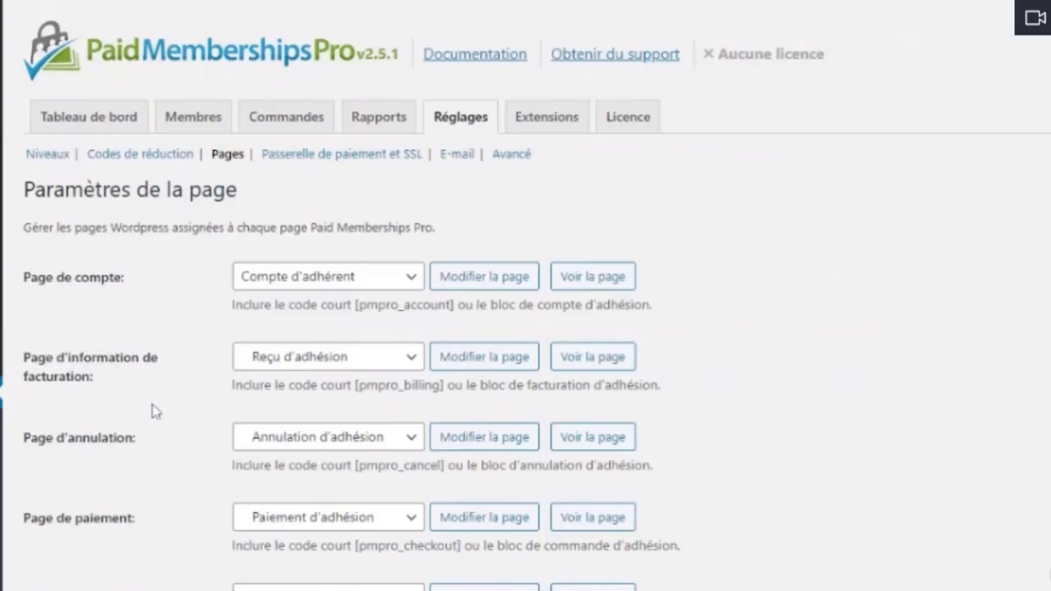
scroll(162, 406, down, 3)
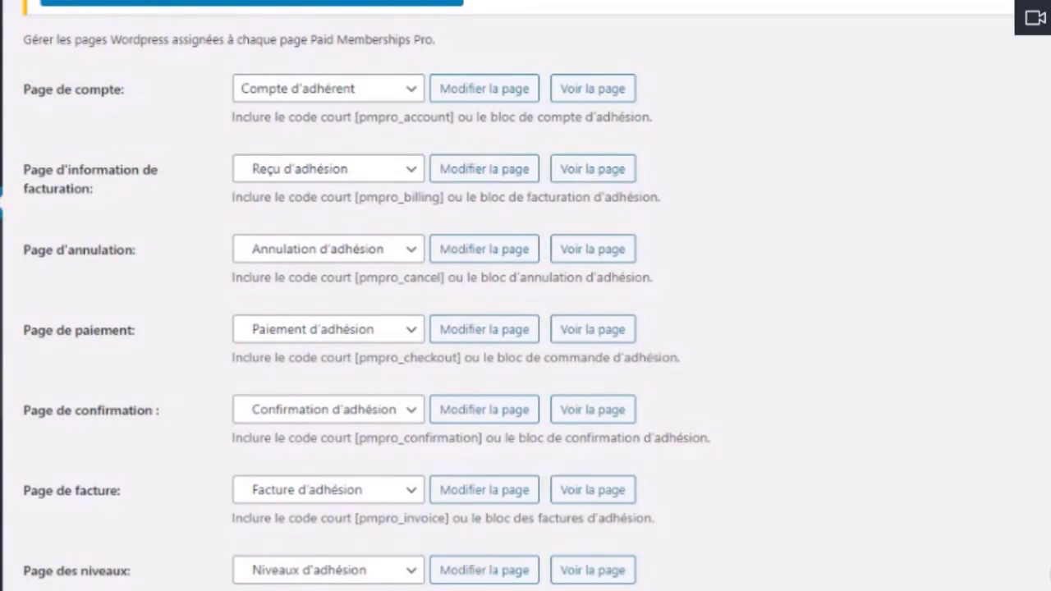
scroll(324, 250, down, 1)
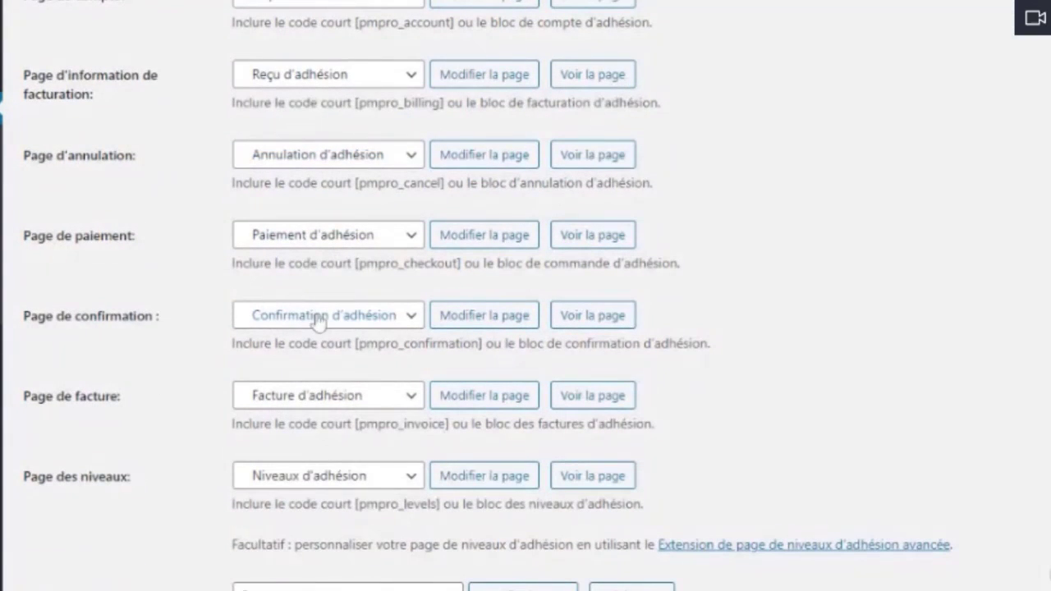
scroll(361, 303, up, 4)
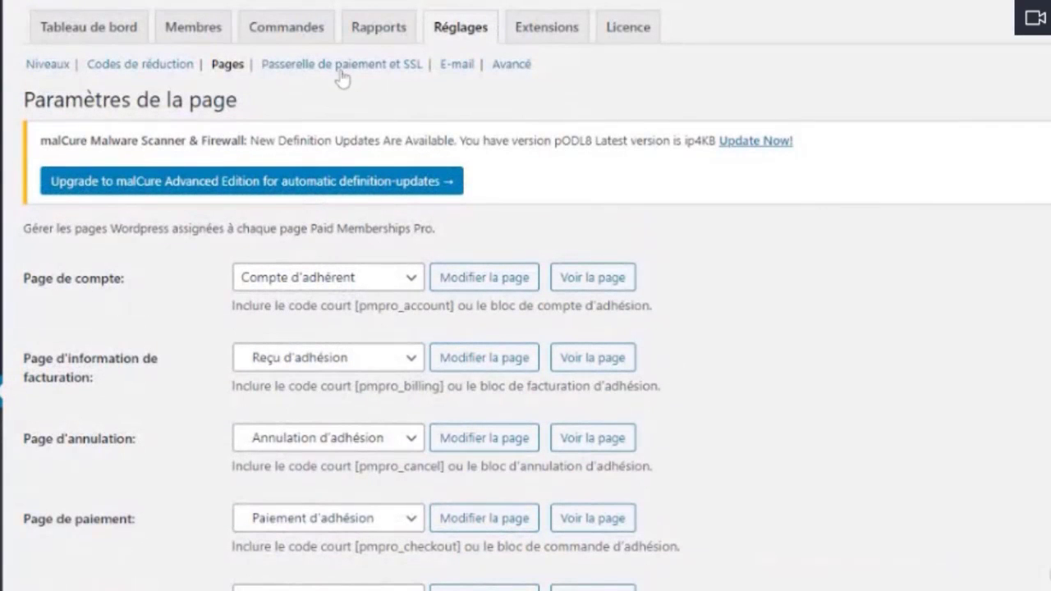
- Open the payment gateway and SSL settings and review the Stripe gateway selection
click(342, 73)
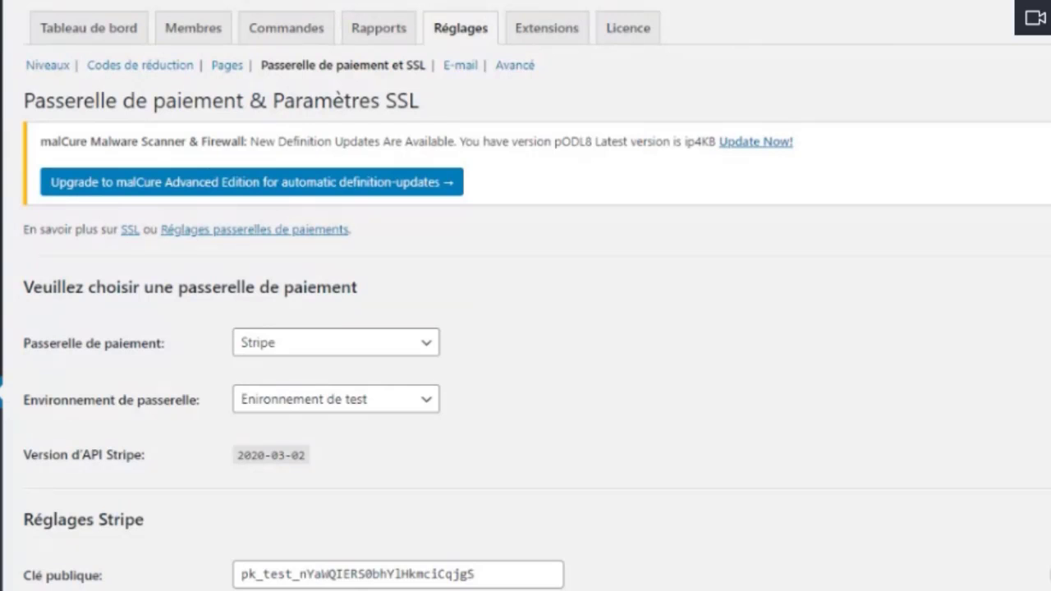
scroll(369, 156, down, 3)
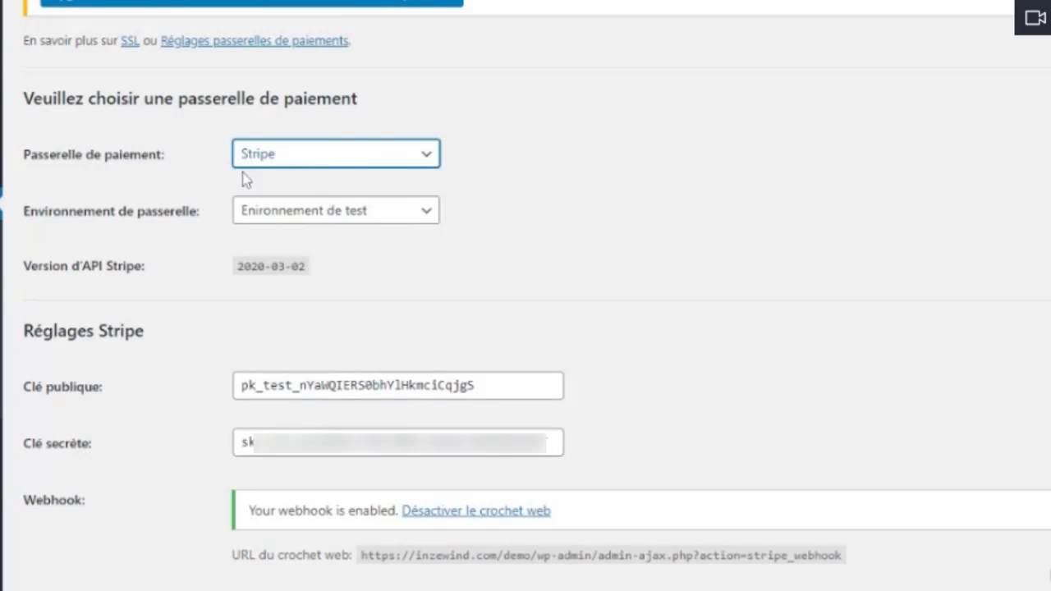
click(587, 261)
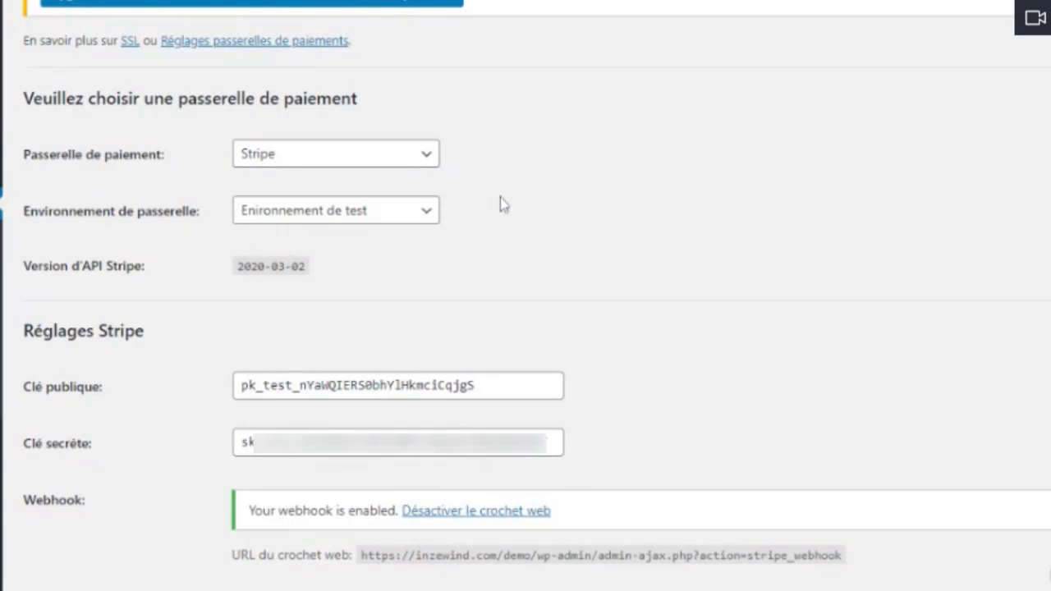
- Switch the gateway environment to production and set it back to the test environment
click(306, 222)
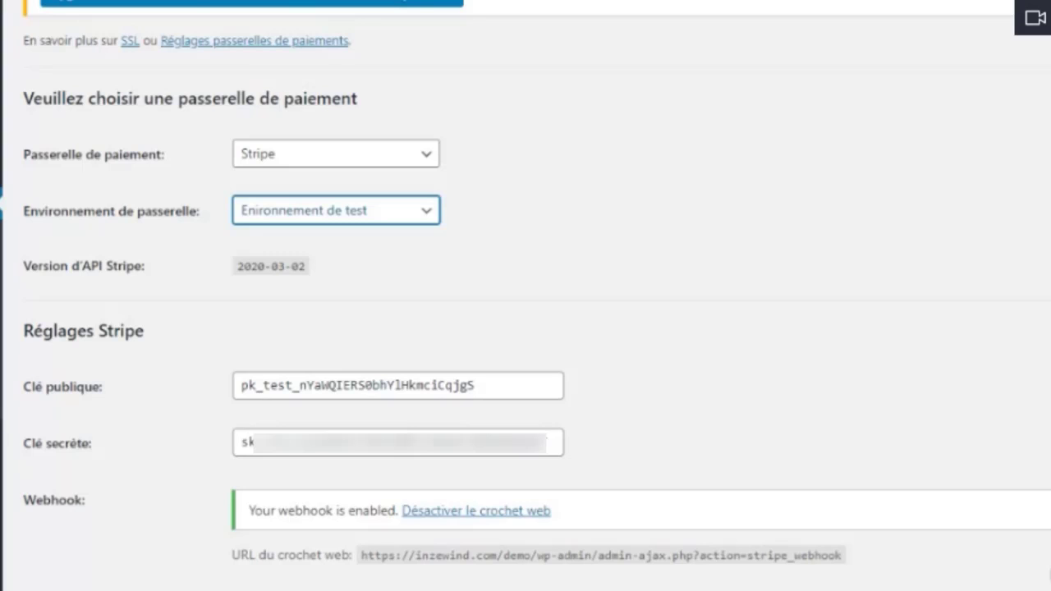
click(399, 244)
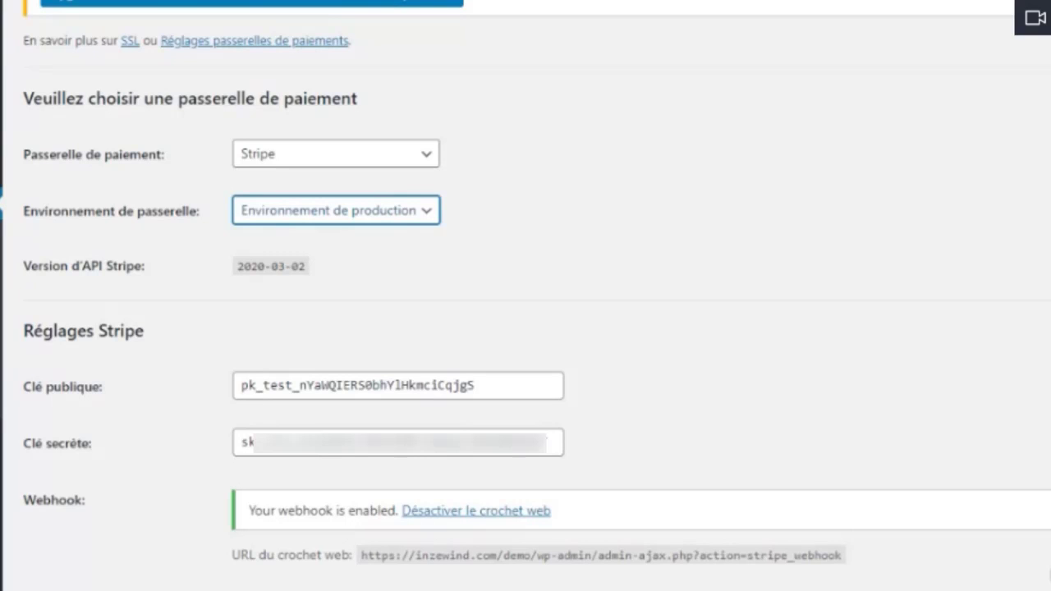
click(431, 236)
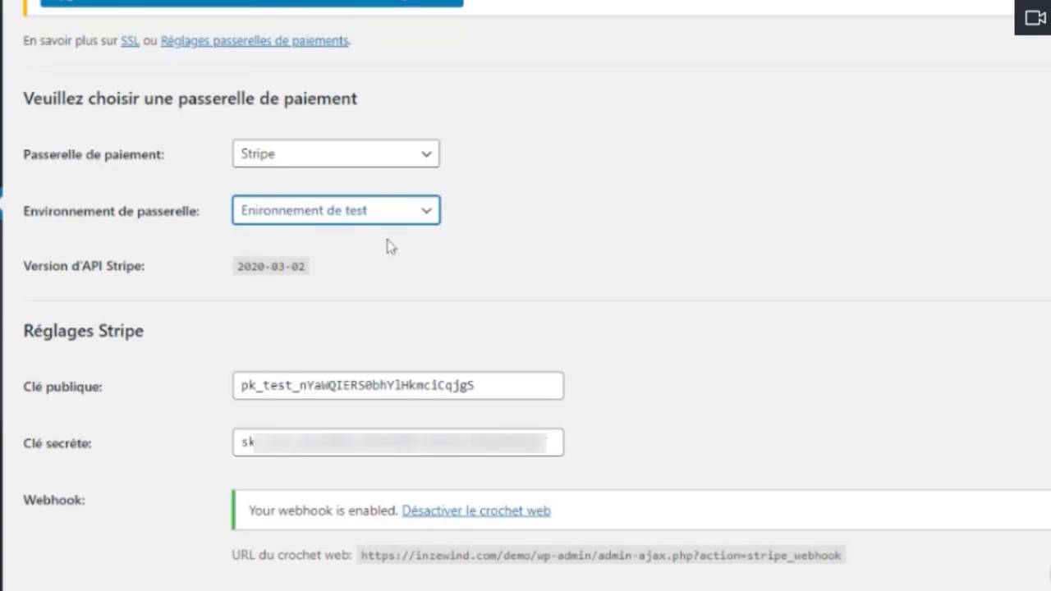
drag(393, 246, 485, 267)
click(488, 266)
- Examine the Stripe public and secret key fields, highlighting the test marker in the public key
scroll(662, 228, down, 2)
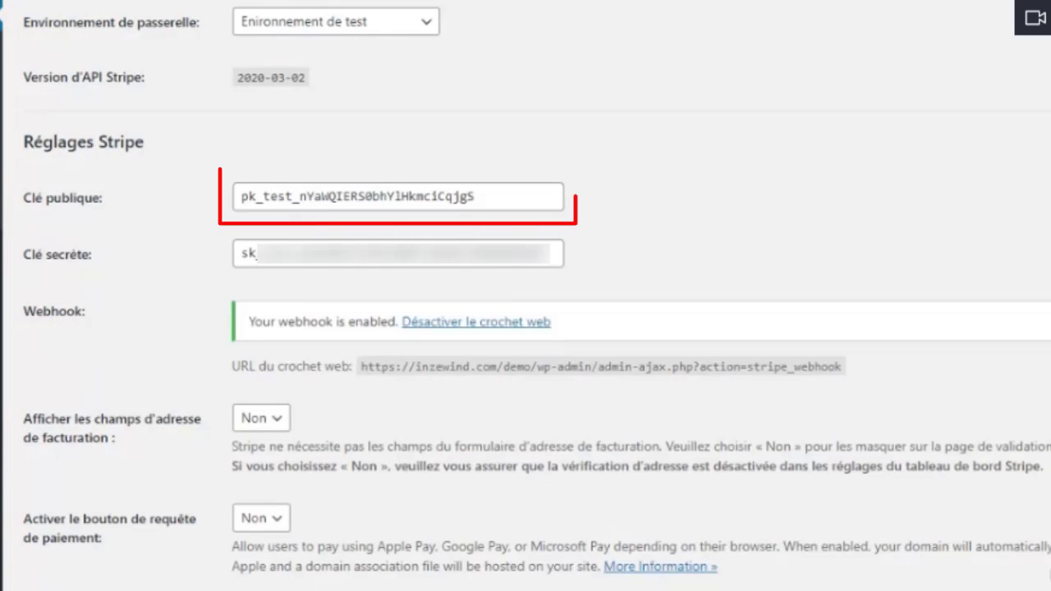
drag(550, 254, 238, 254)
click(605, 180)
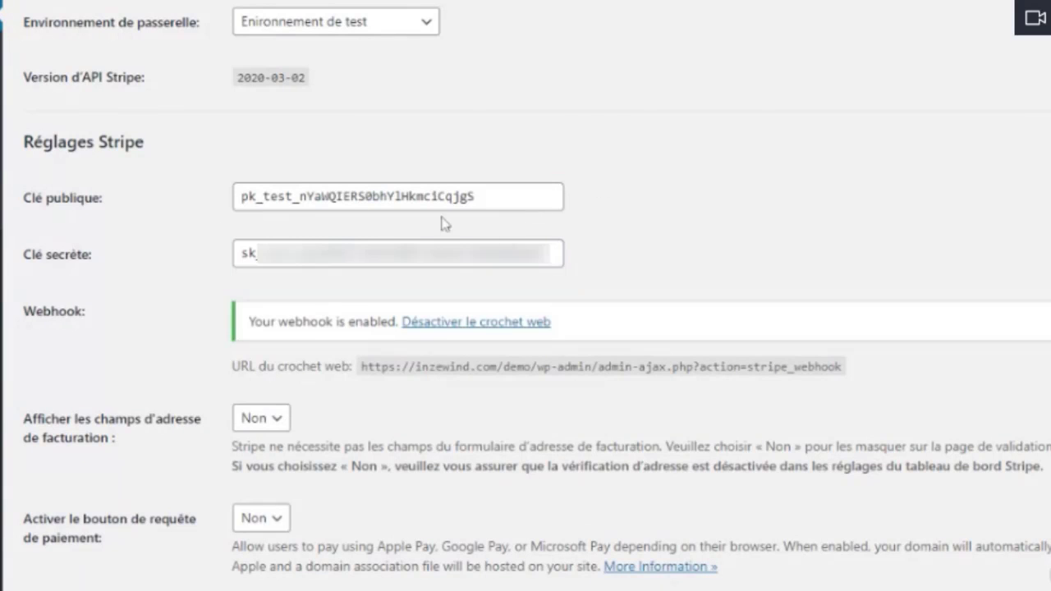
drag(263, 196, 293, 197)
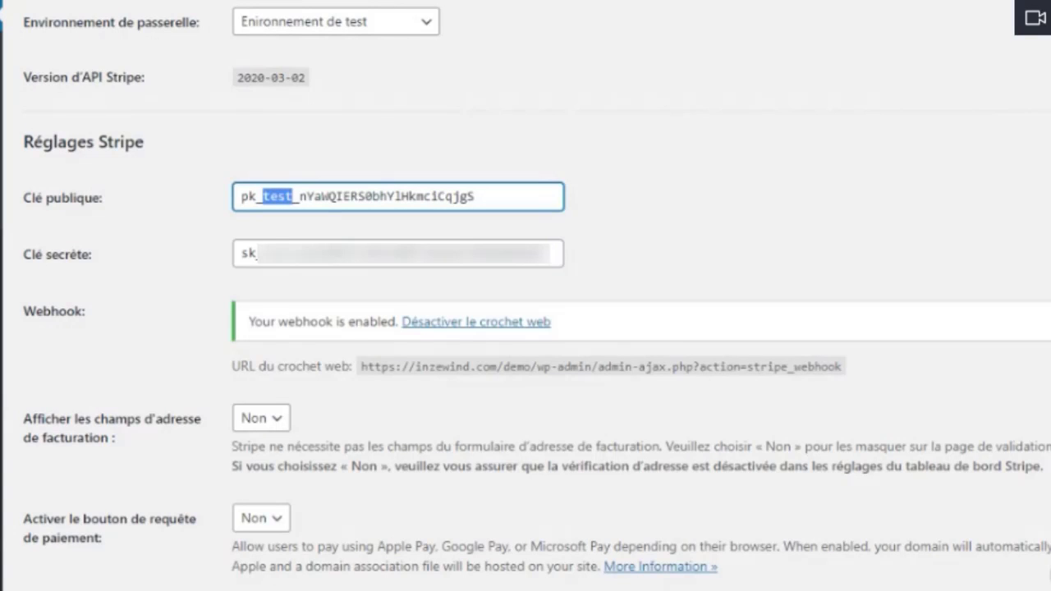
- Select the production environment again, highlight the whole public key, and restore the test environment
click(403, 29)
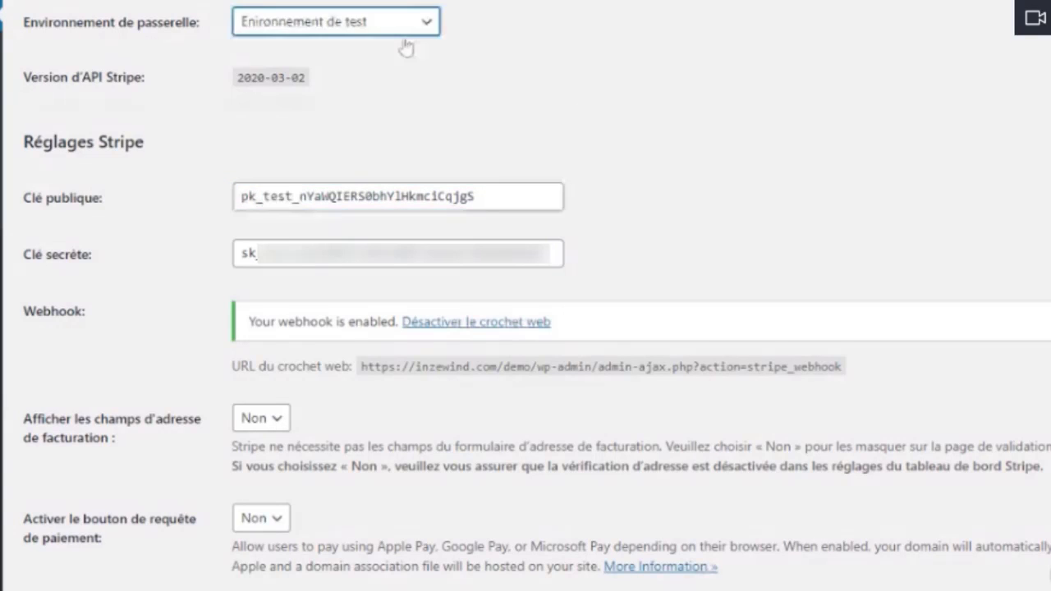
click(406, 48)
drag(475, 197, 231, 189)
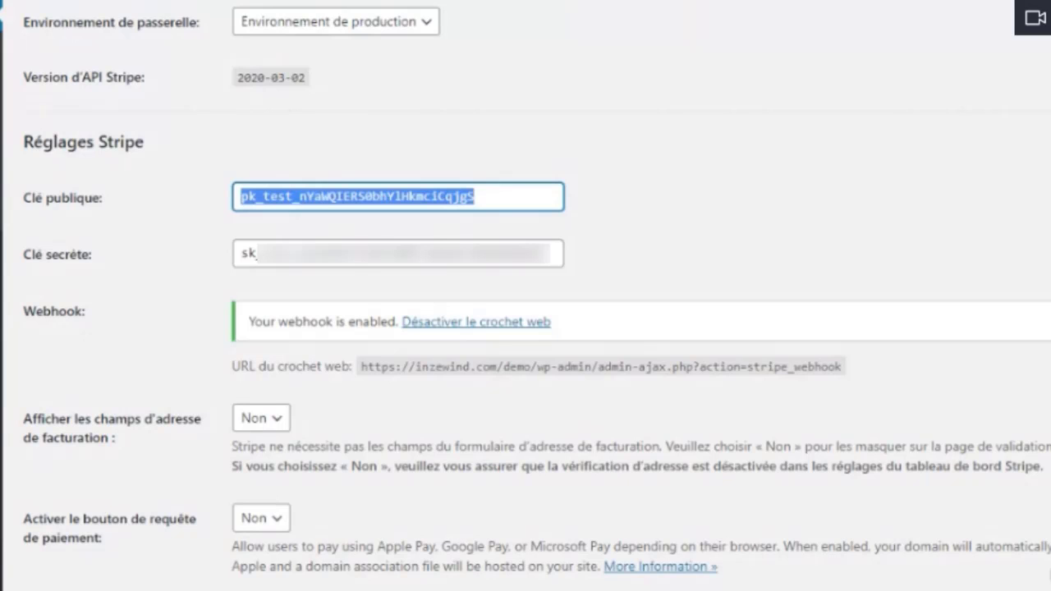
click(418, 163)
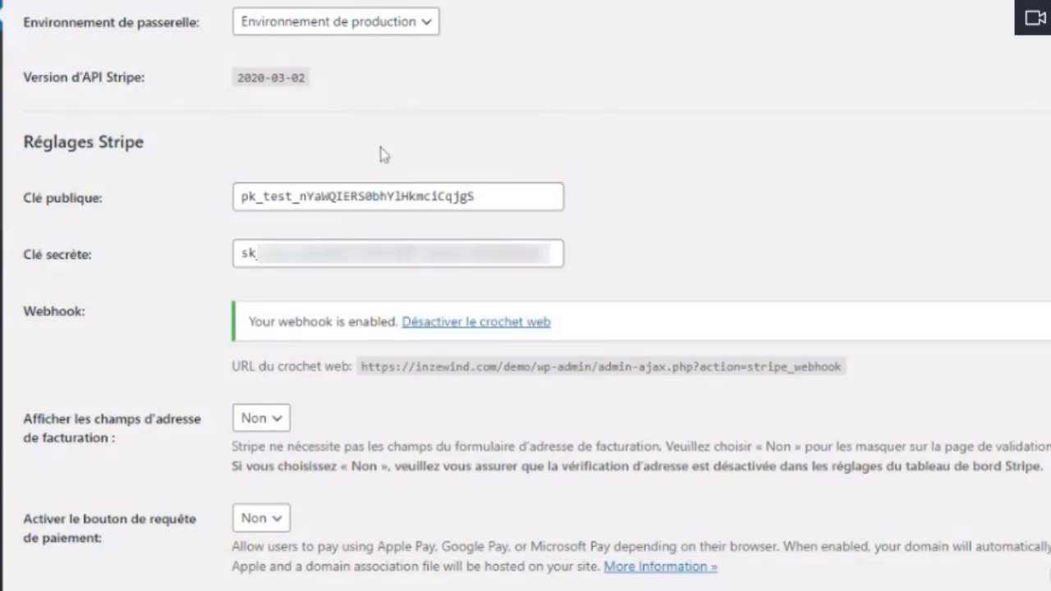
click(362, 29)
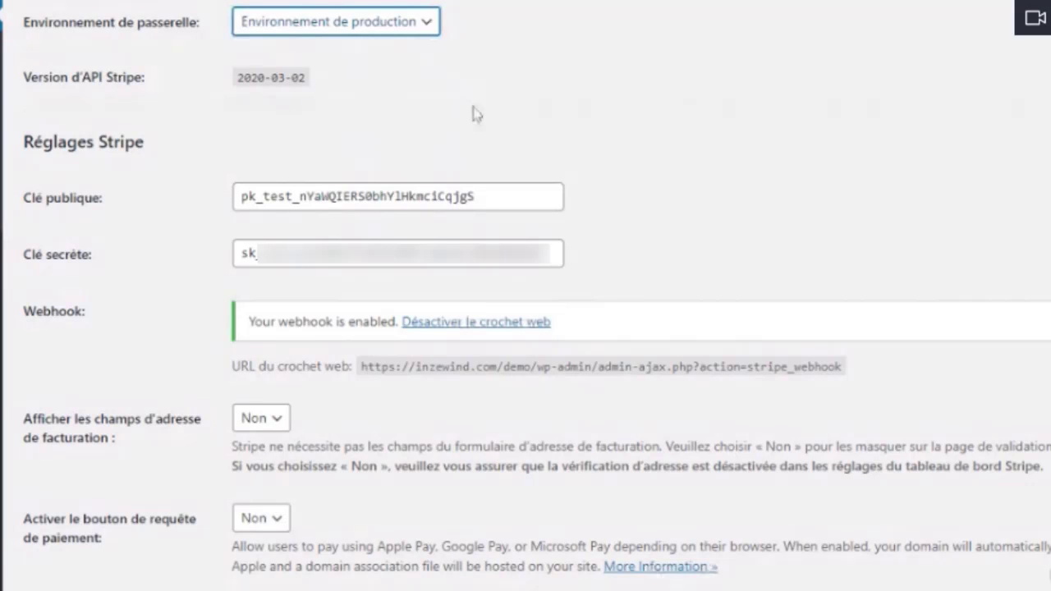
click(423, 21)
click(413, 41)
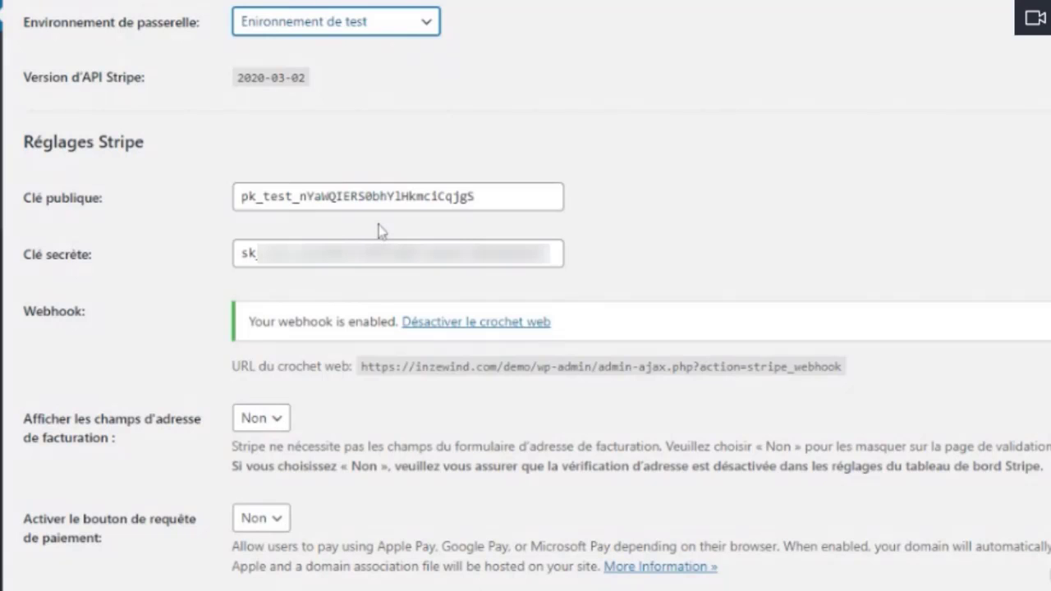
- Highlight the Stripe webhook URL and review the billing address, currency, accepted credit card, tax and SSL settings
scroll(379, 230, down, 2)
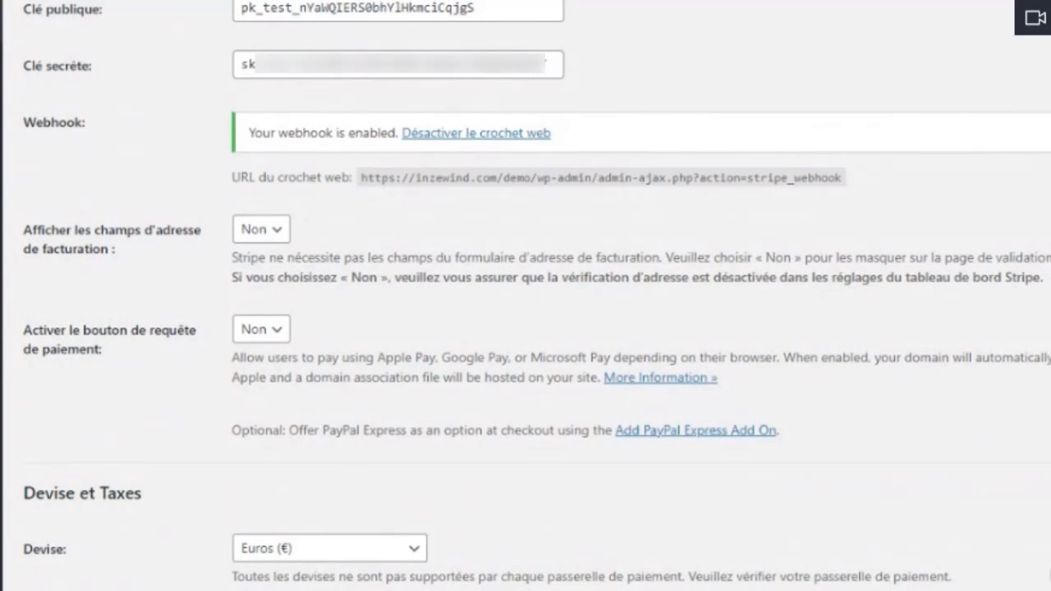
drag(361, 178, 843, 179)
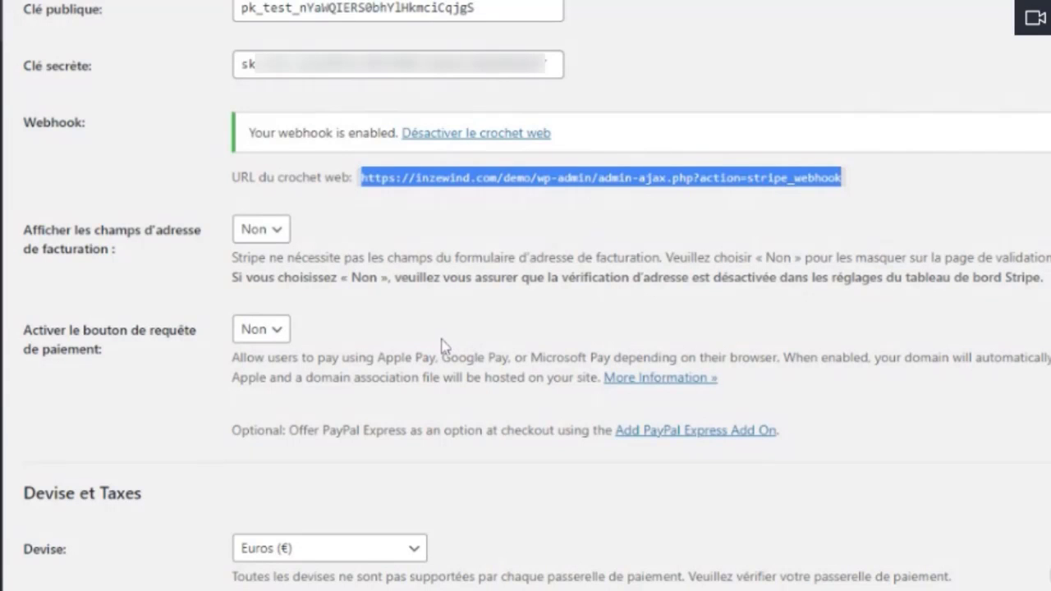
scroll(441, 342, down, 2)
scroll(379, 314, down, 4)
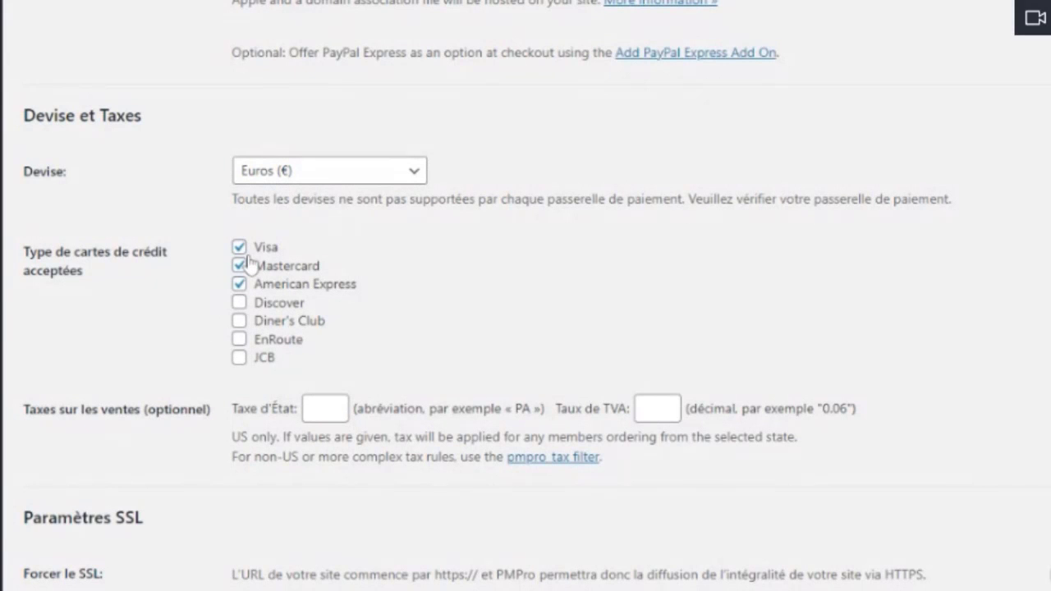
scroll(287, 271, down, 2)
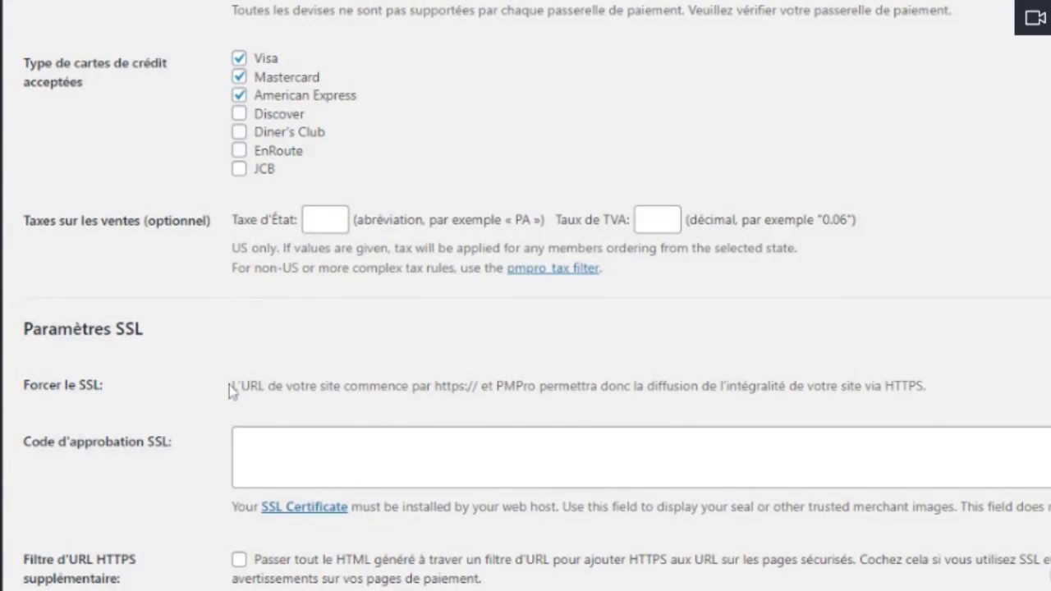
scroll(230, 392, down, 1)
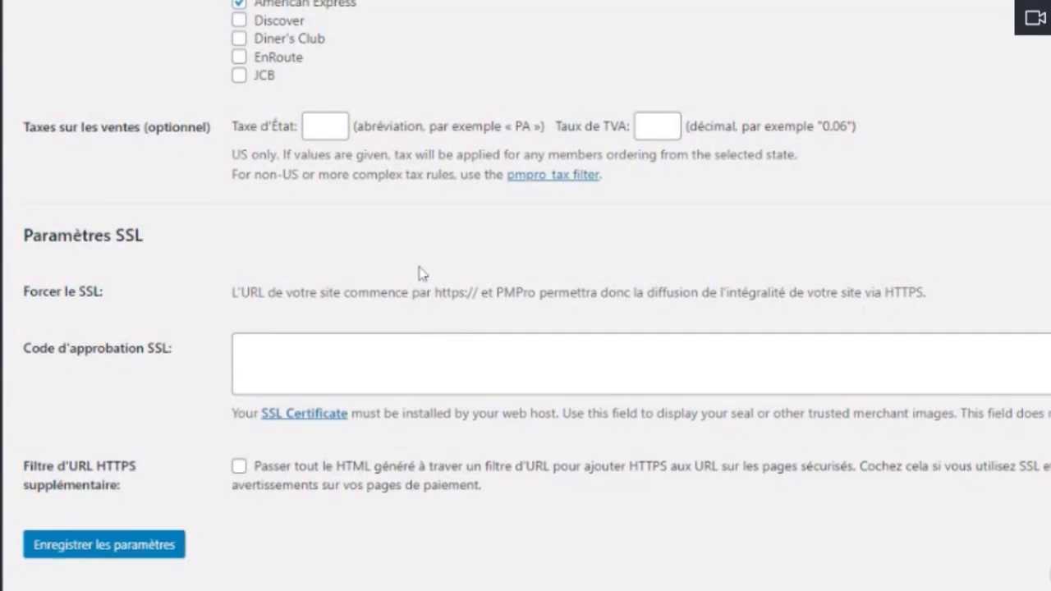
- Open the e-mail settings and review the sender's address and name and the administrator and member notification options
scroll(420, 272, up, 6)
click(466, 67)
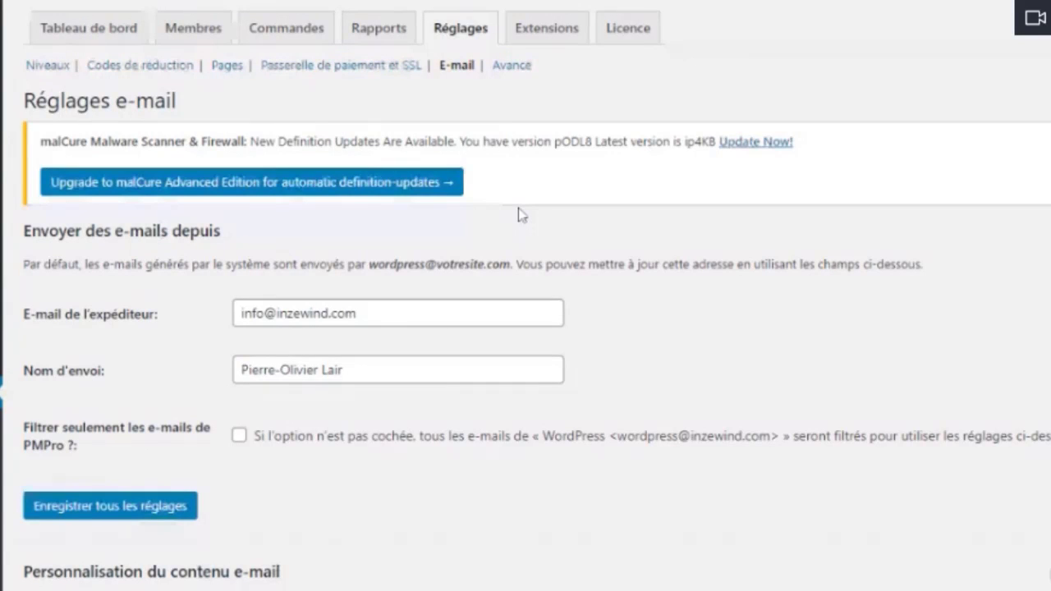
scroll(518, 208, down, 2)
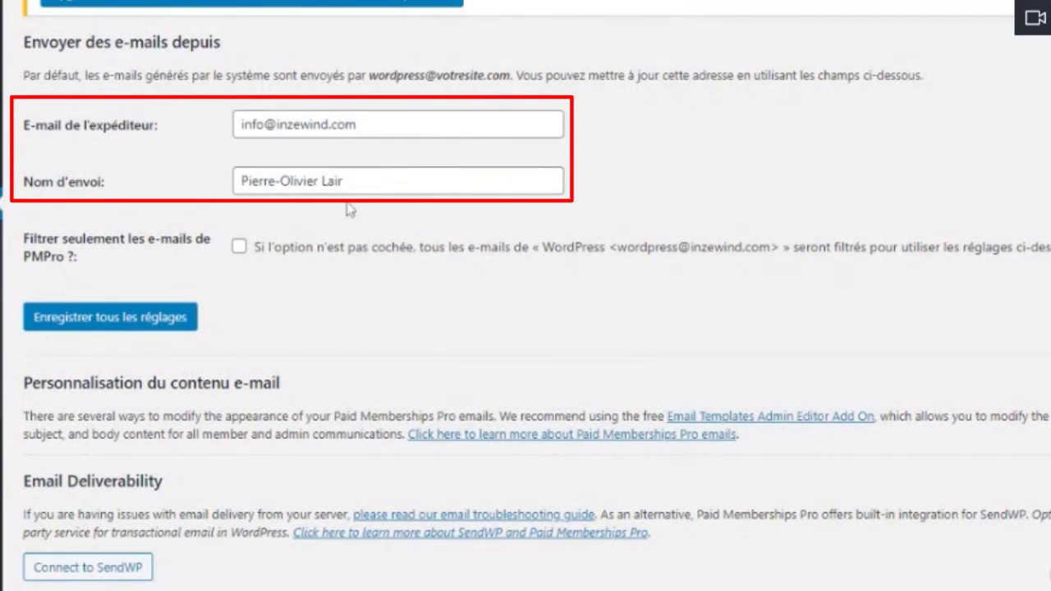
scroll(351, 209, down, 2)
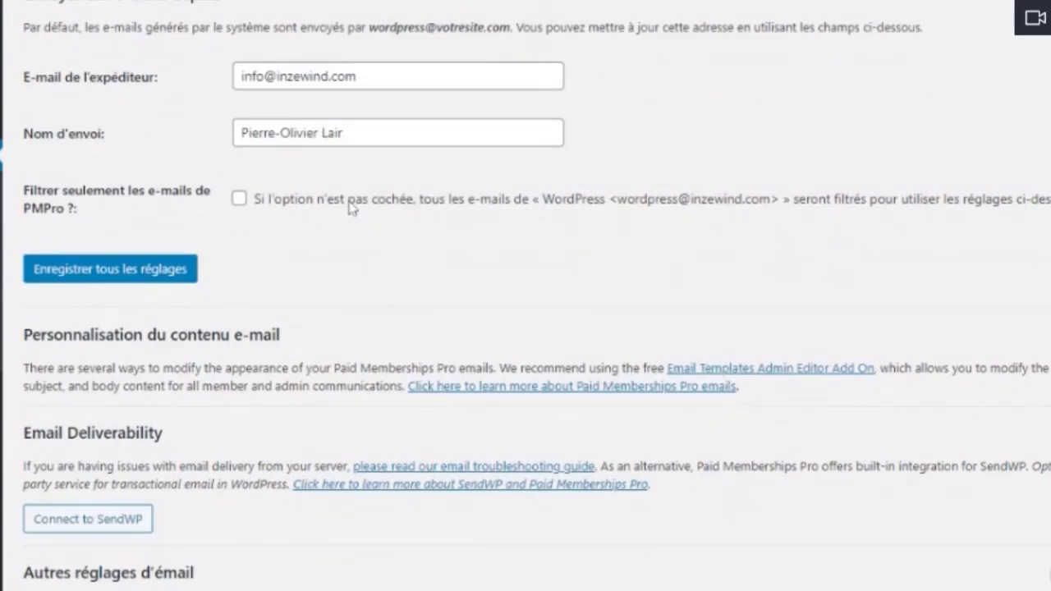
scroll(232, 223, down, 4)
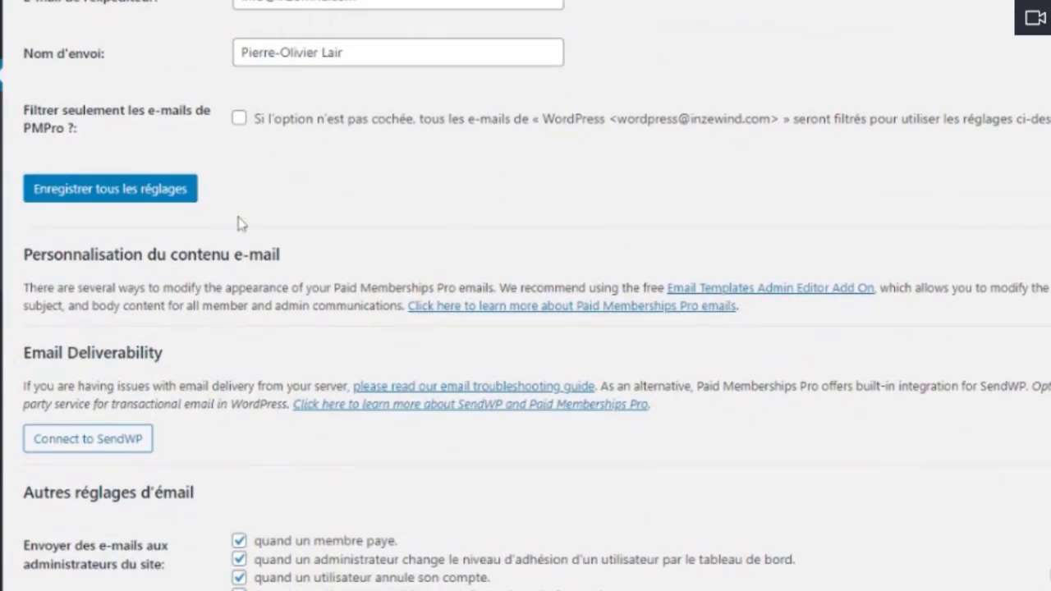
scroll(244, 219, up, 1)
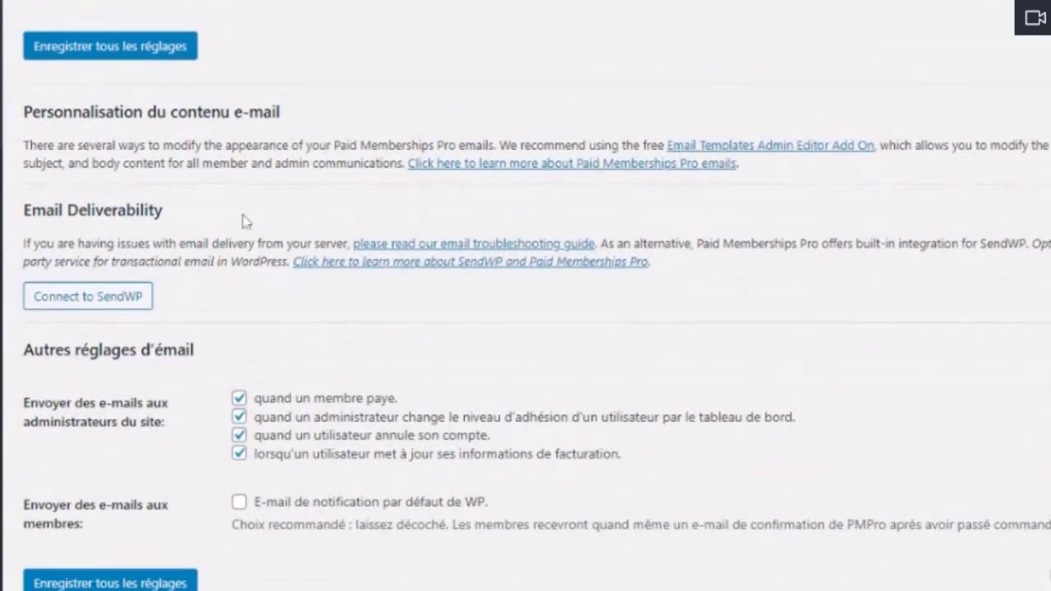
scroll(244, 218, up, 6)
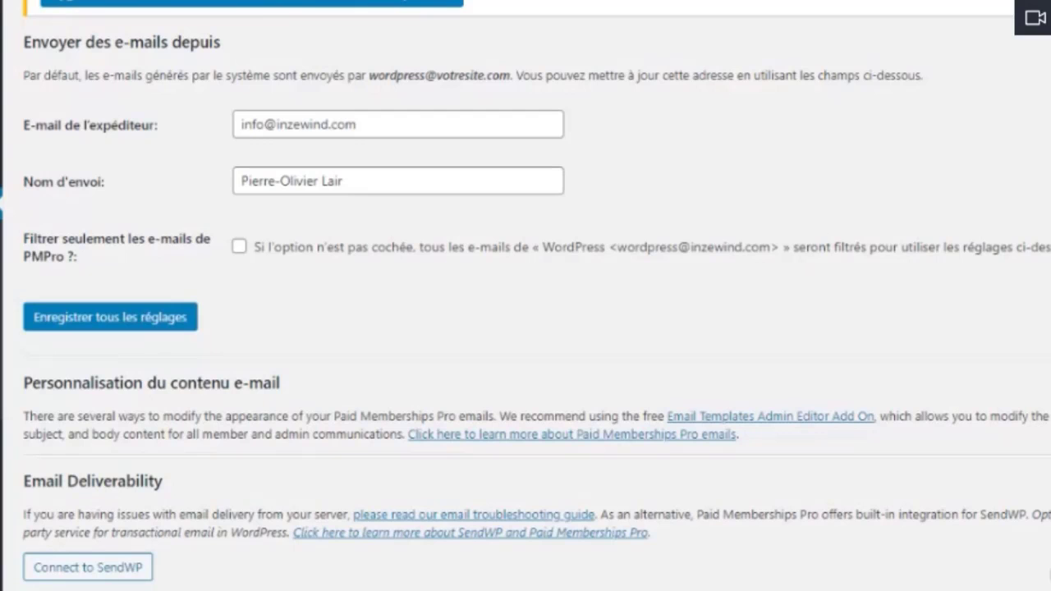
- Examine the e-mail content customization section, highlighting the Email Templates Admin Editor Add On recommendation, and the e-mail deliverability options
scroll(422, 386, down, 2)
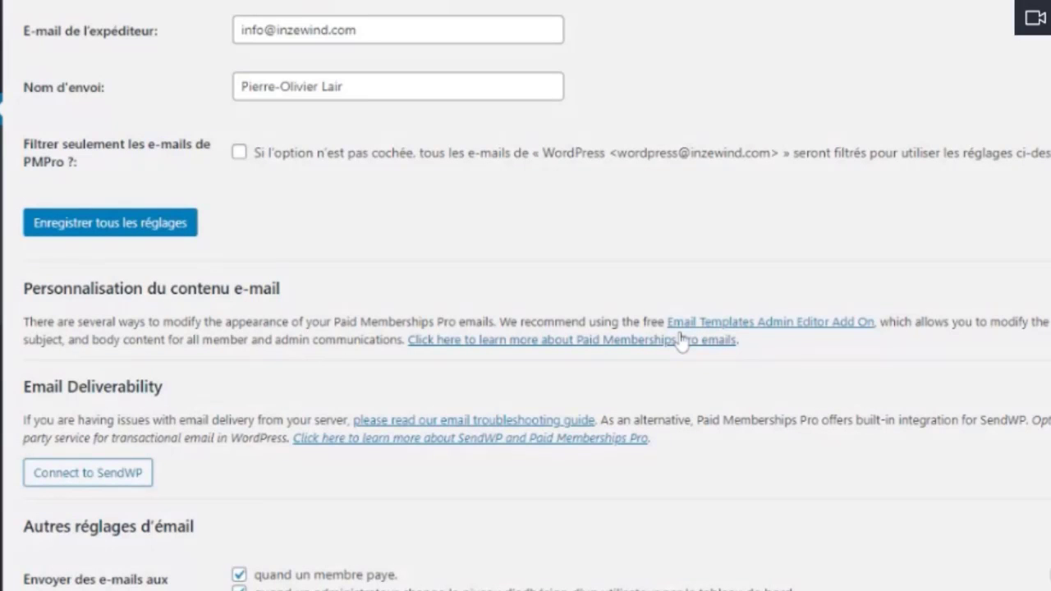
drag(579, 323, 662, 325)
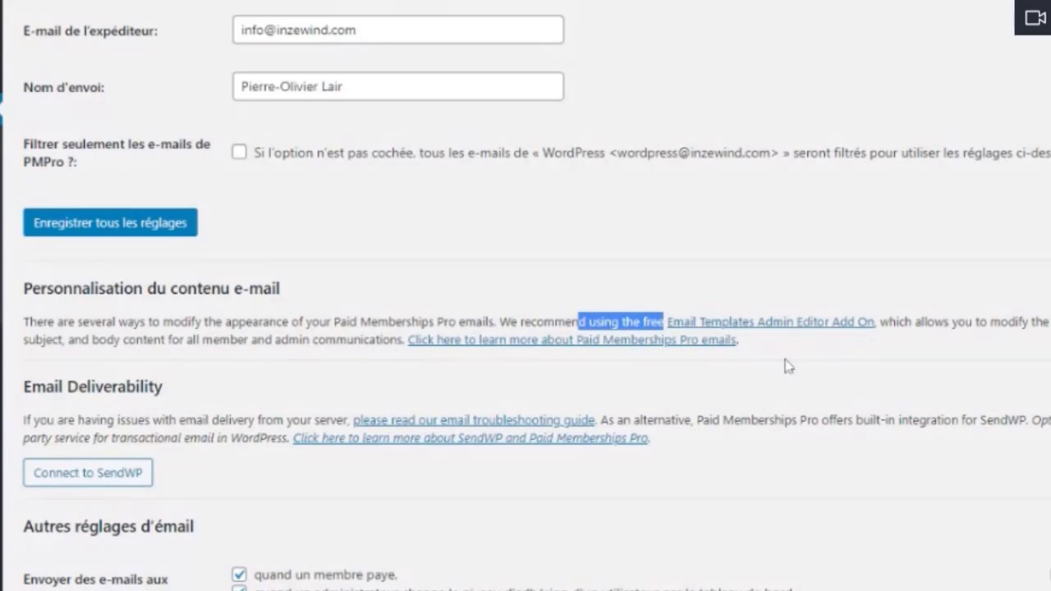
click(810, 368)
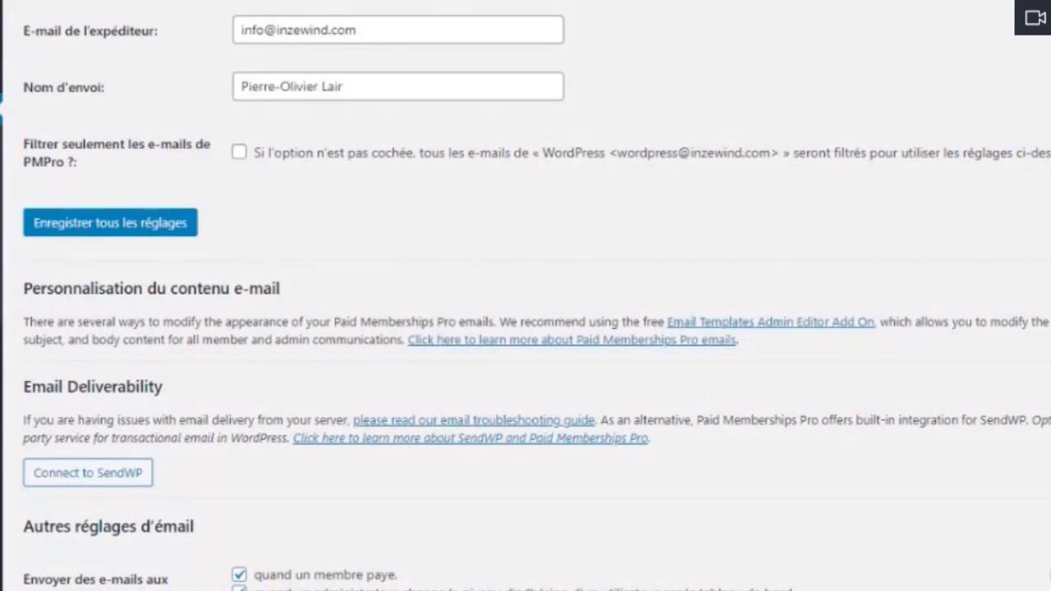
scroll(774, 352, down, 2)
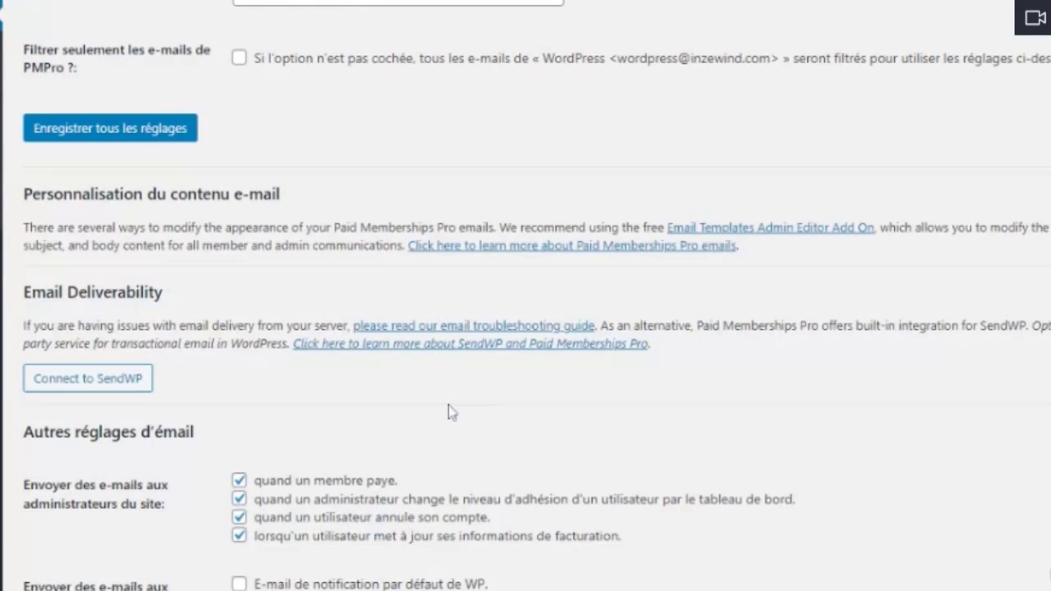
scroll(448, 406, down, 3)
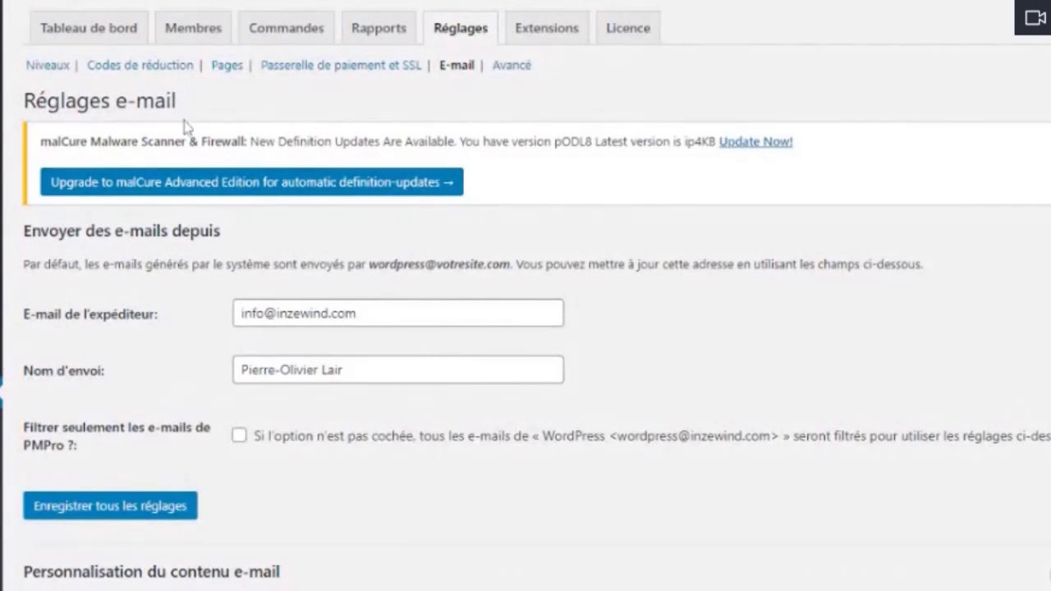
- Start a new membership level, name it PREMIUM, and bring up its billing details without a description or confirmation message
click(51, 71)
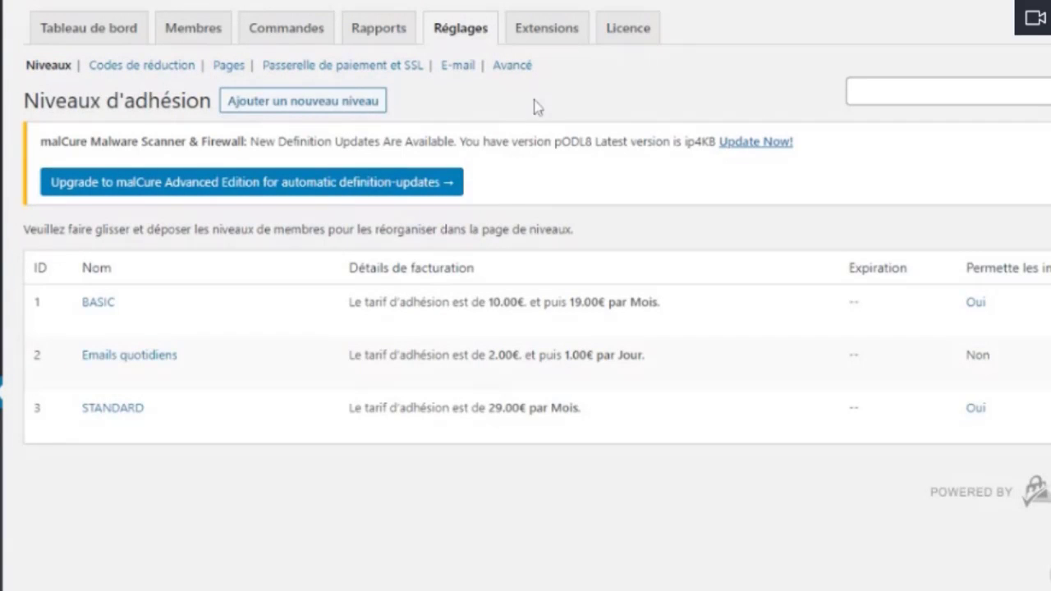
click(320, 110)
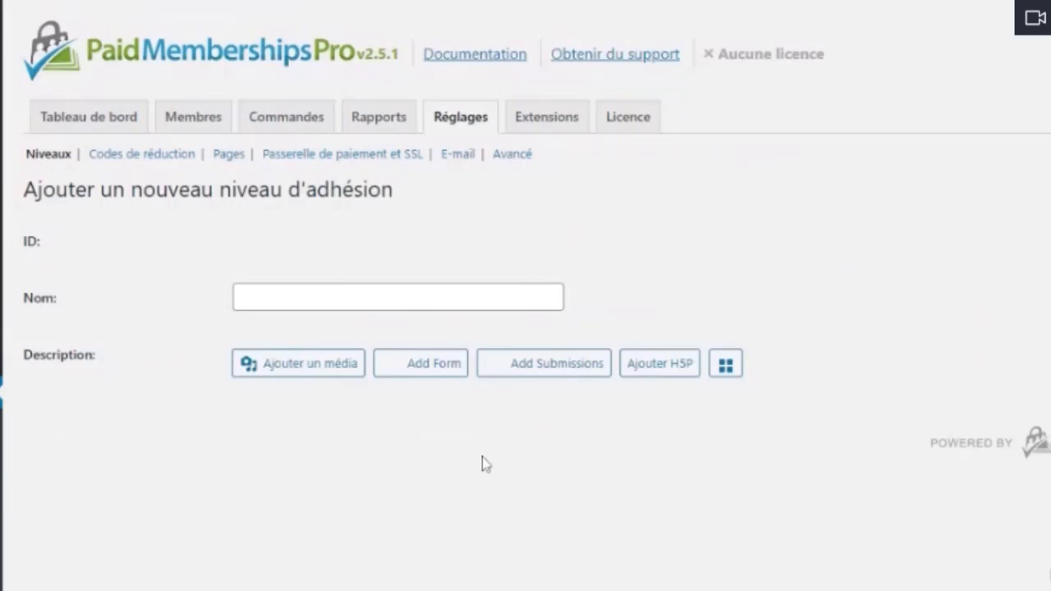
scroll(493, 326, down, 3)
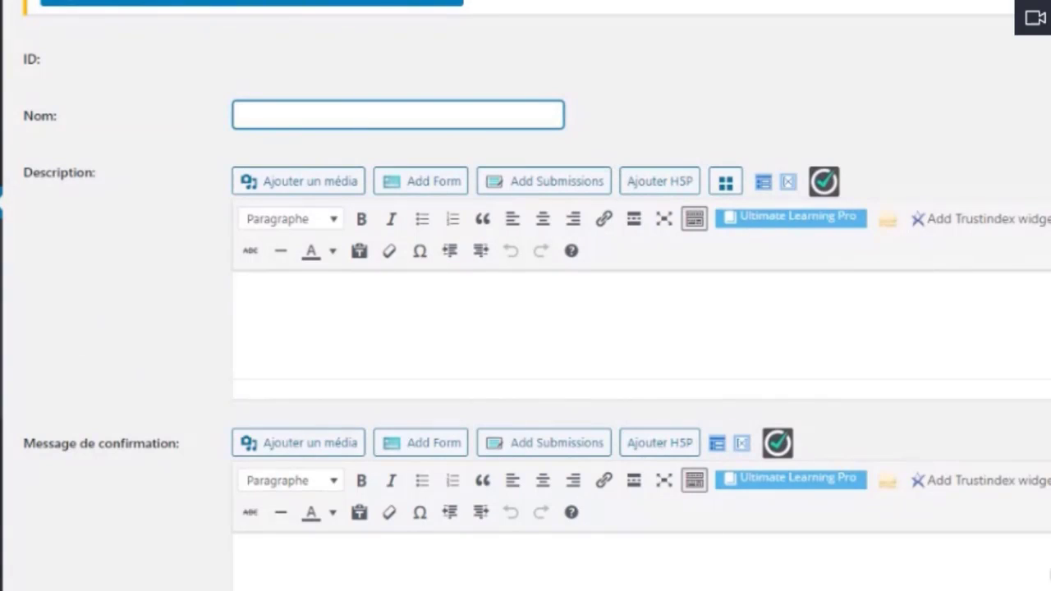
text(PREMIU)
click(526, 321)
scroll(525, 320, down, 3)
click(526, 303)
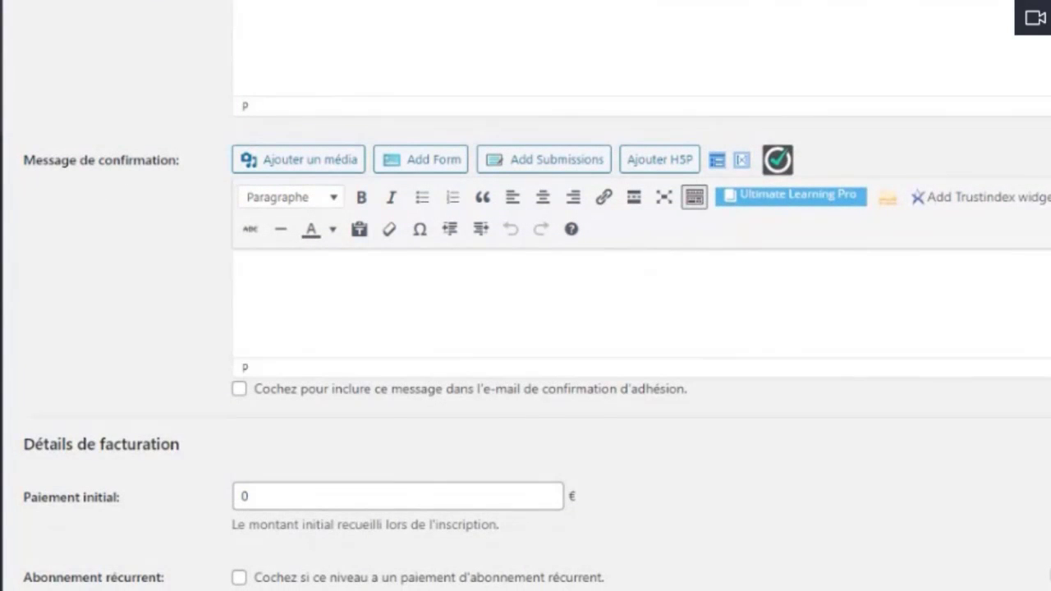
scroll(579, 127, down, 2)
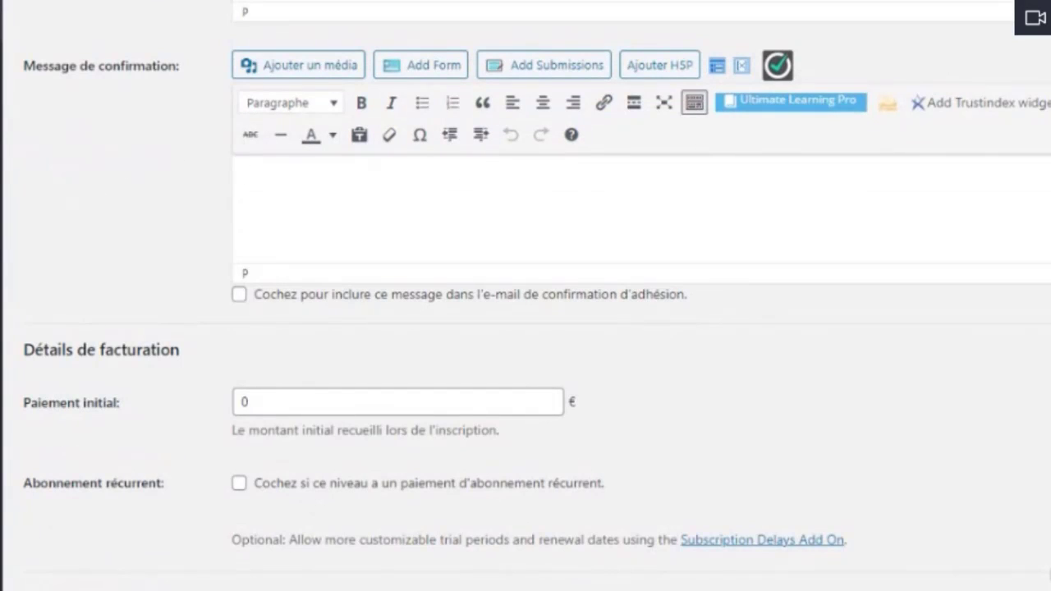
- Set the PREMIUM level's initial payment to 99 € and enable a recurring subscription of 99 € per month
scroll(579, 127, up, 3)
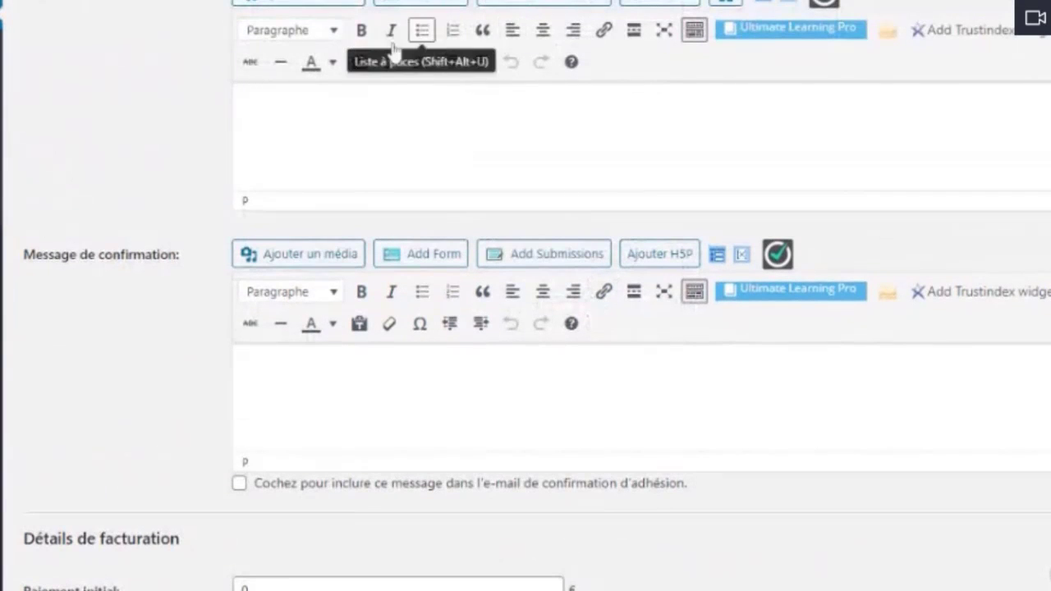
scroll(525, 295, down, 2)
scroll(525, 296, down, 4)
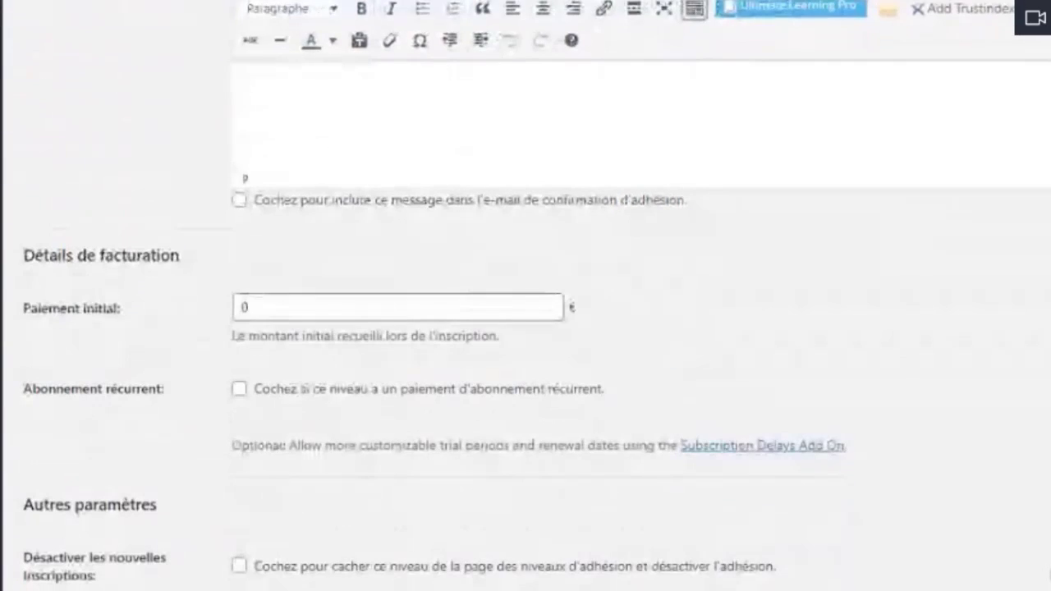
scroll(525, 296, down, 4)
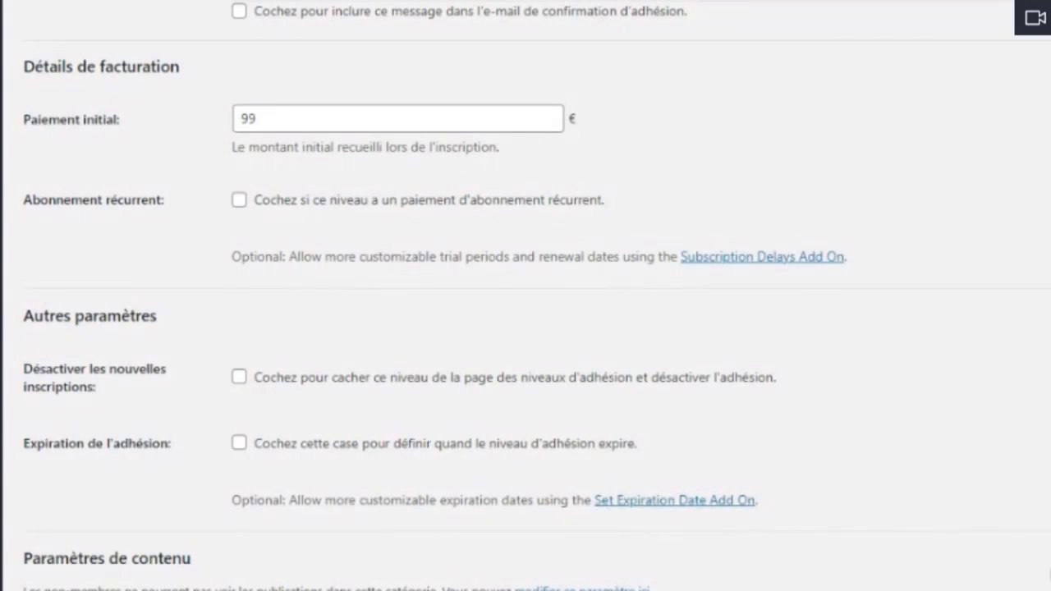
click(237, 201)
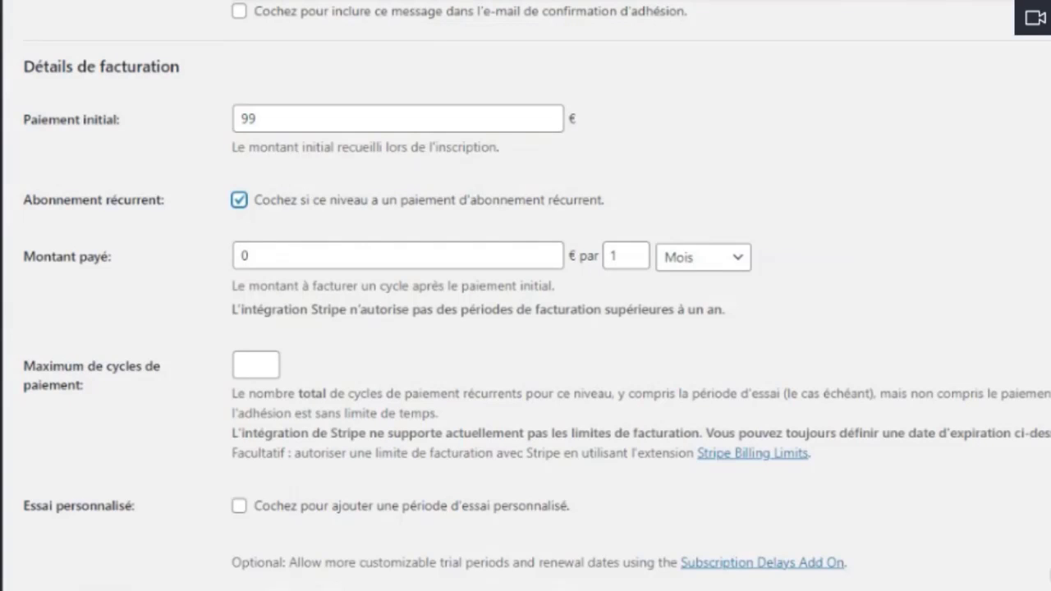
key(Tab)
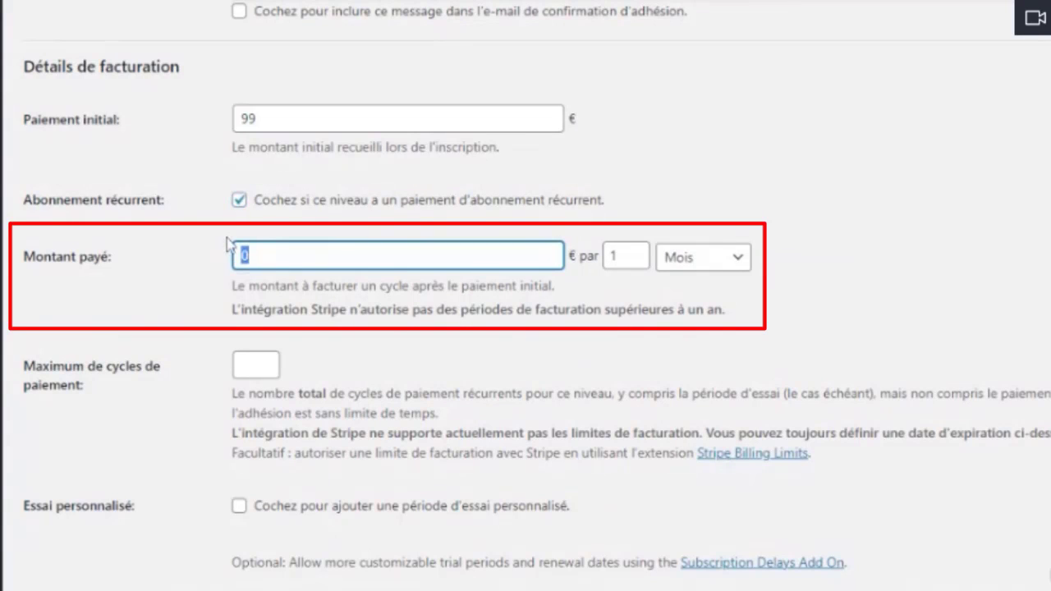
text(99)
click(691, 150)
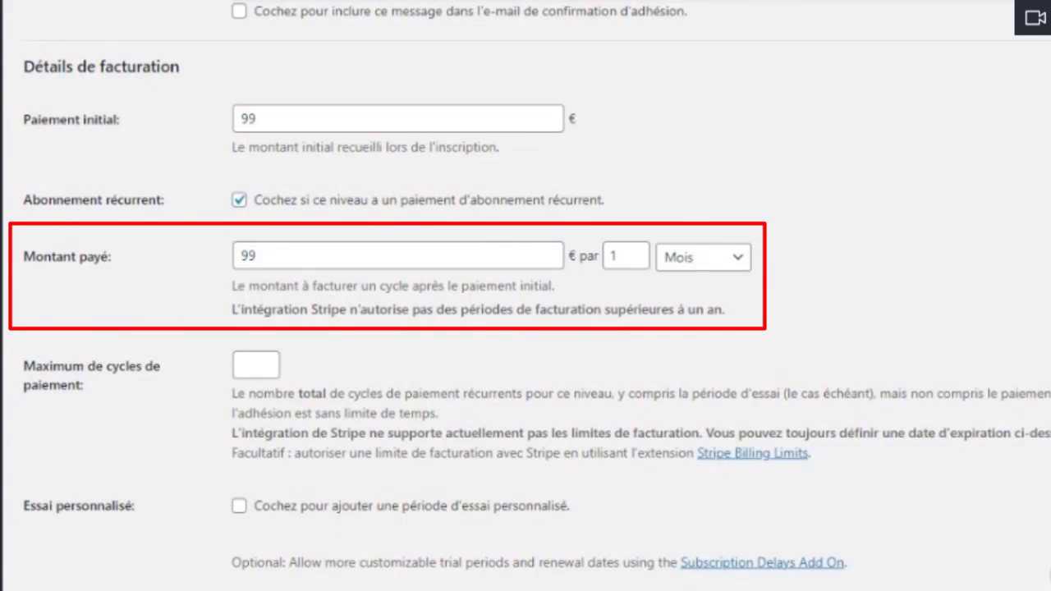
- Review the billing period, the recurring amount and the maximum number of payment cycles without changing them
click(731, 258)
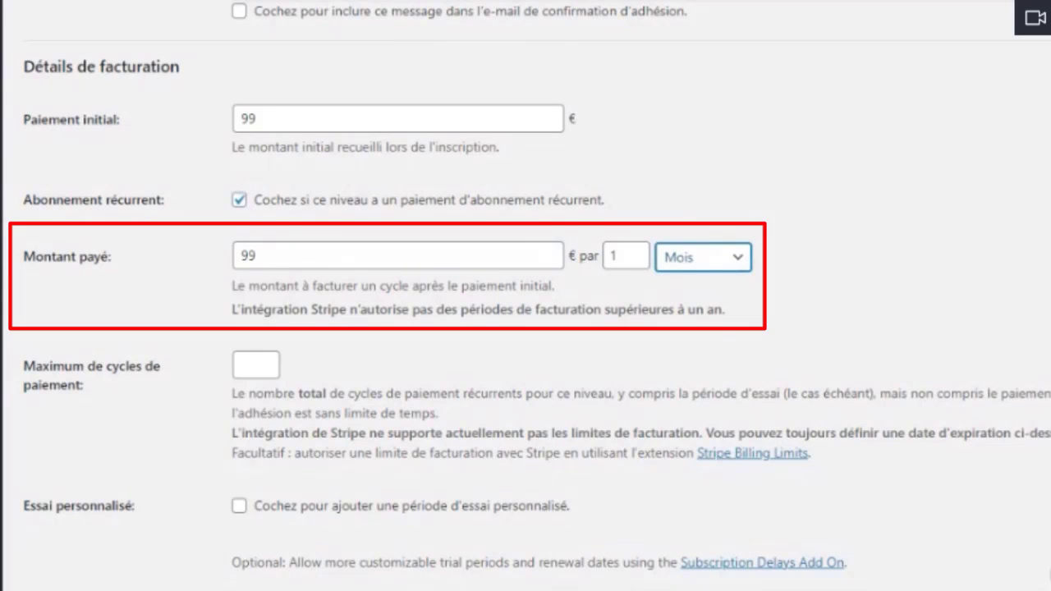
click(257, 256)
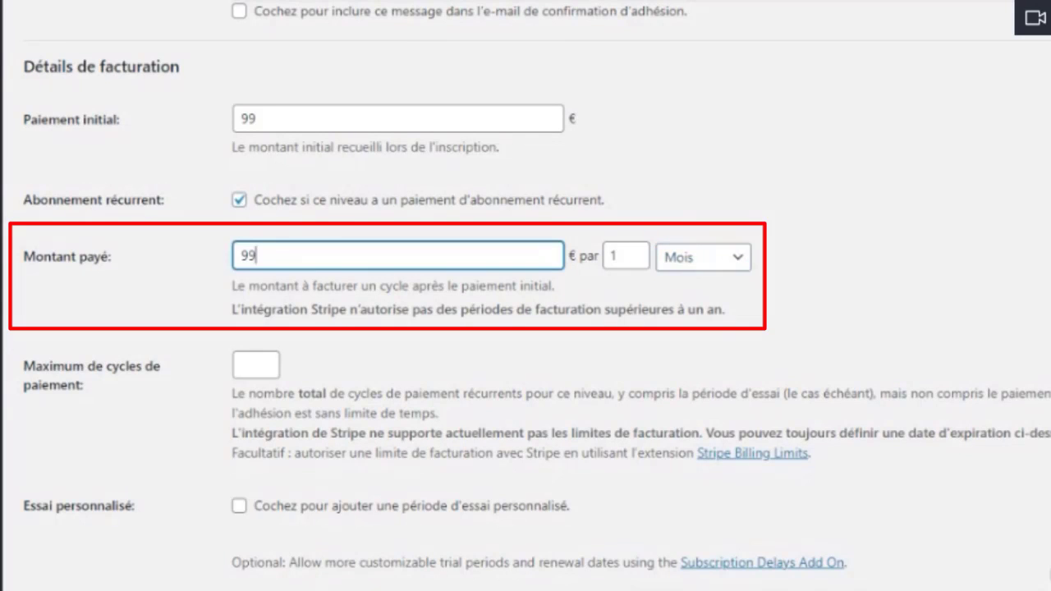
drag(258, 255, 227, 256)
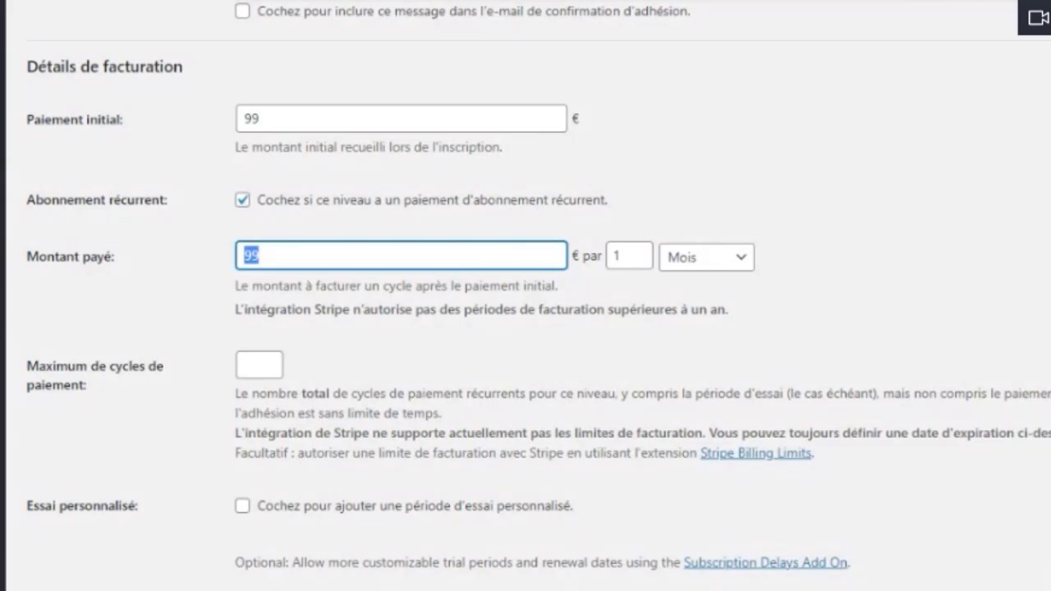
click(406, 232)
click(259, 364)
scroll(321, 347, down, 2)
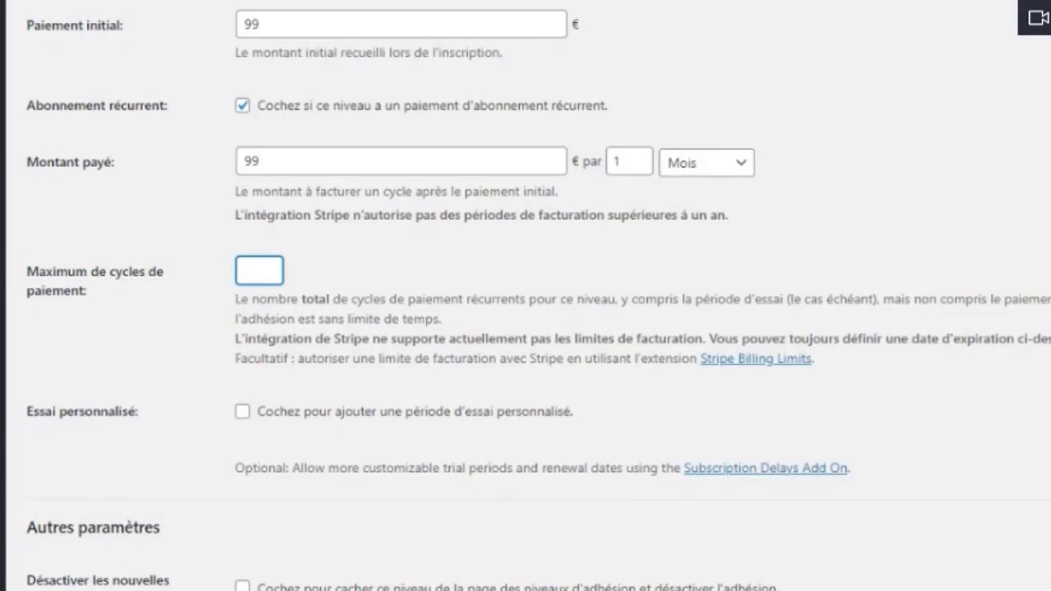
- Enable a custom trial period with a trial amount of 59 € for the first 1 subscription payment
scroll(526, 295, down, 1)
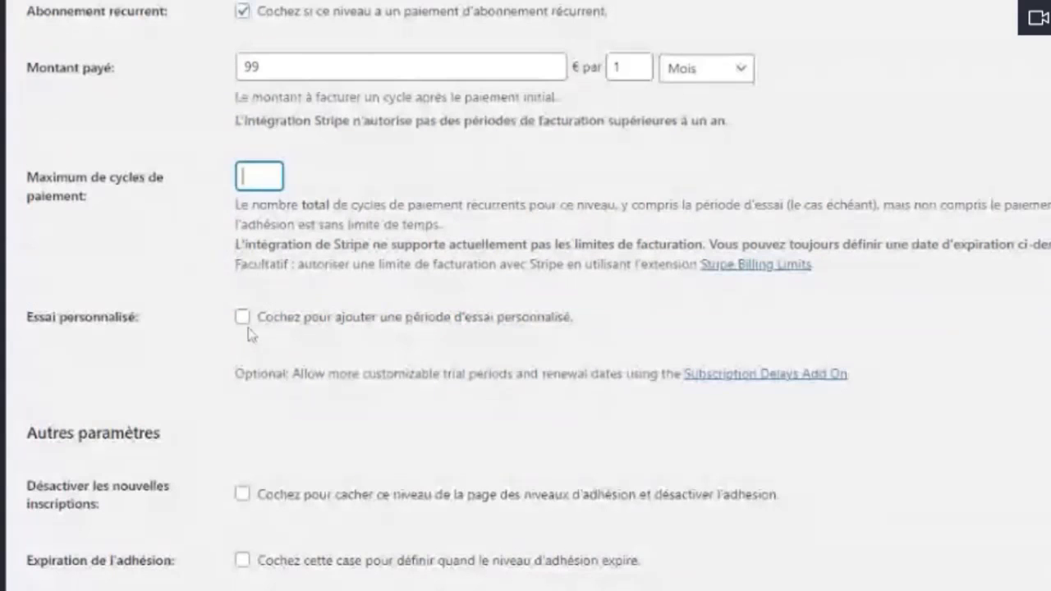
click(242, 315)
scroll(287, 318, down, 2)
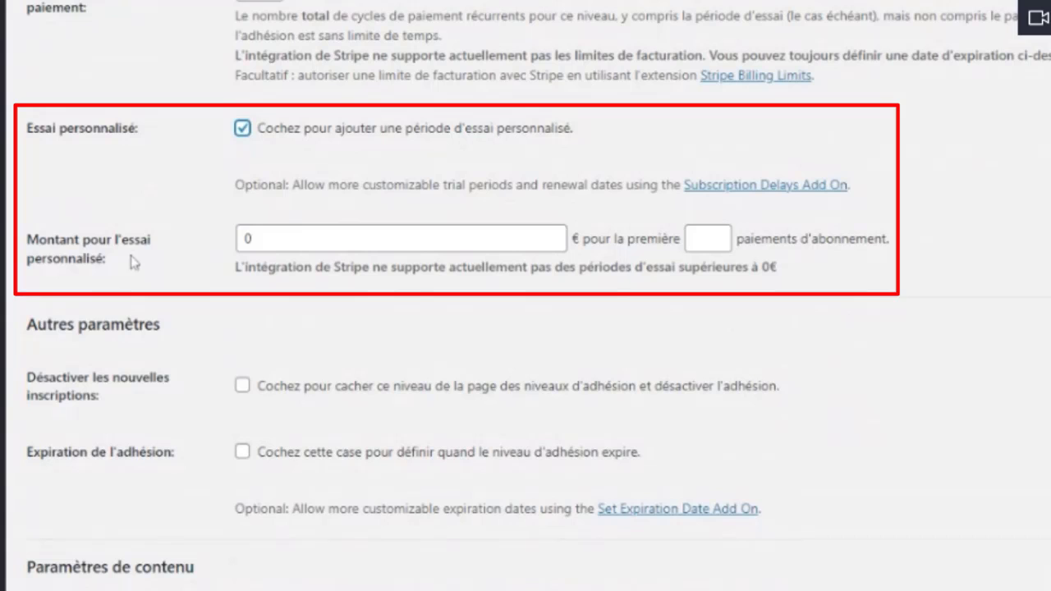
key(Tab)
key(Tab)
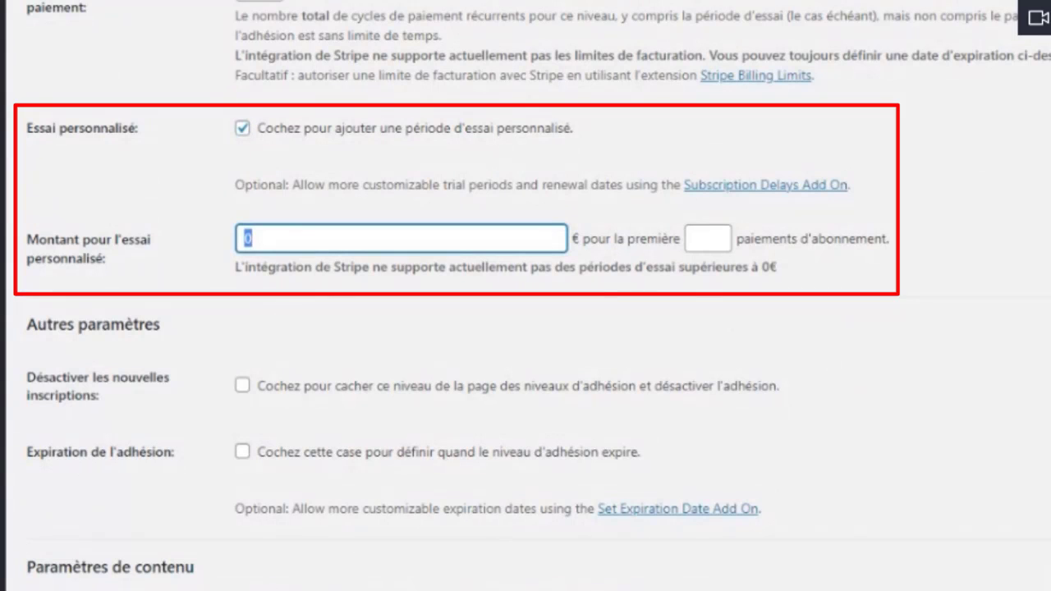
text(59)
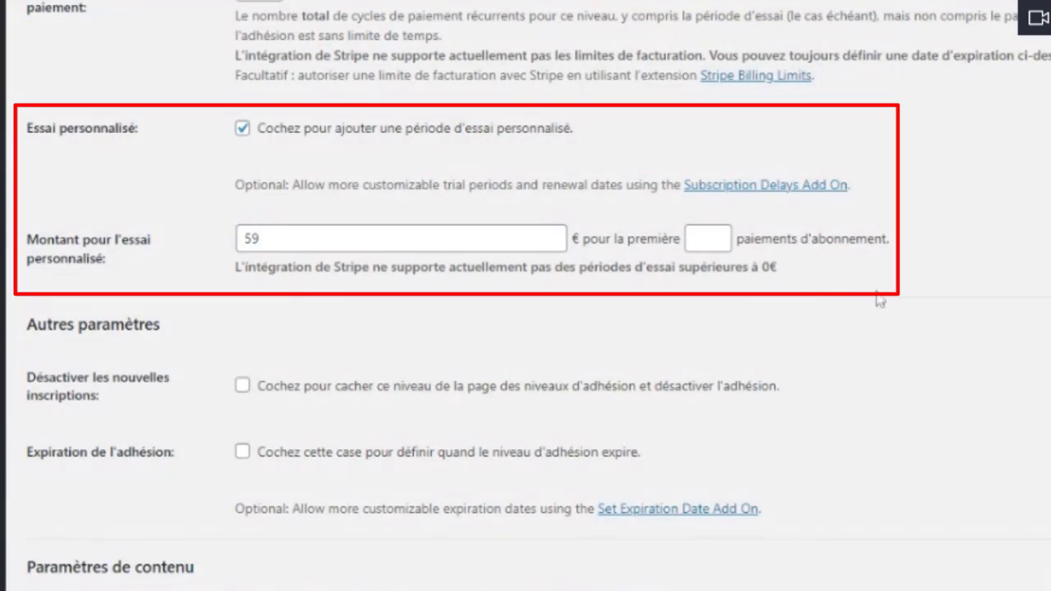
key(Tab)
text(1)
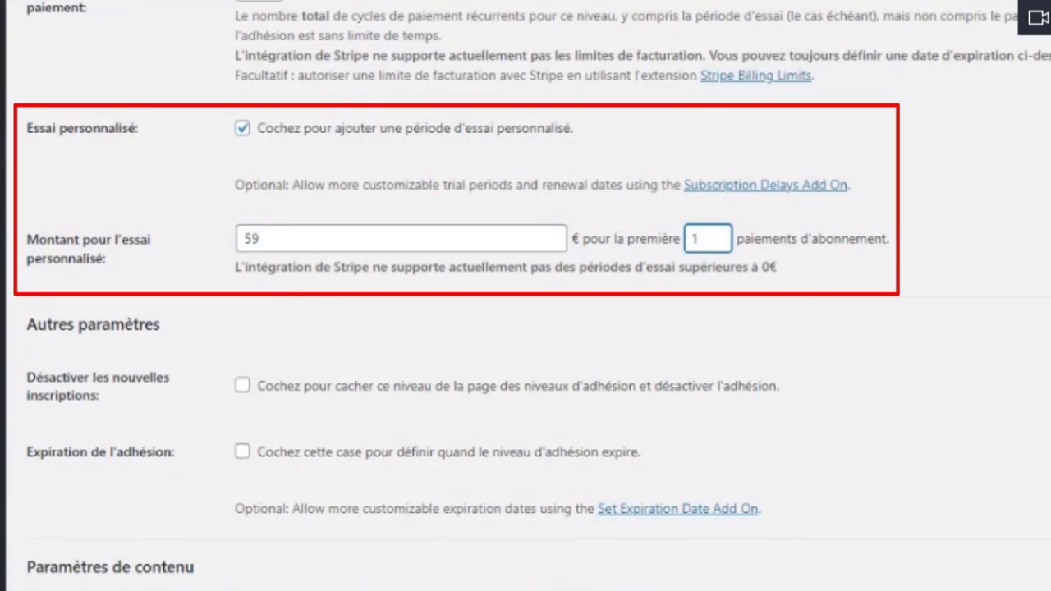
- Set the custom trial amount to 0 € and disable the custom trial period
scroll(683, 321, up, 1)
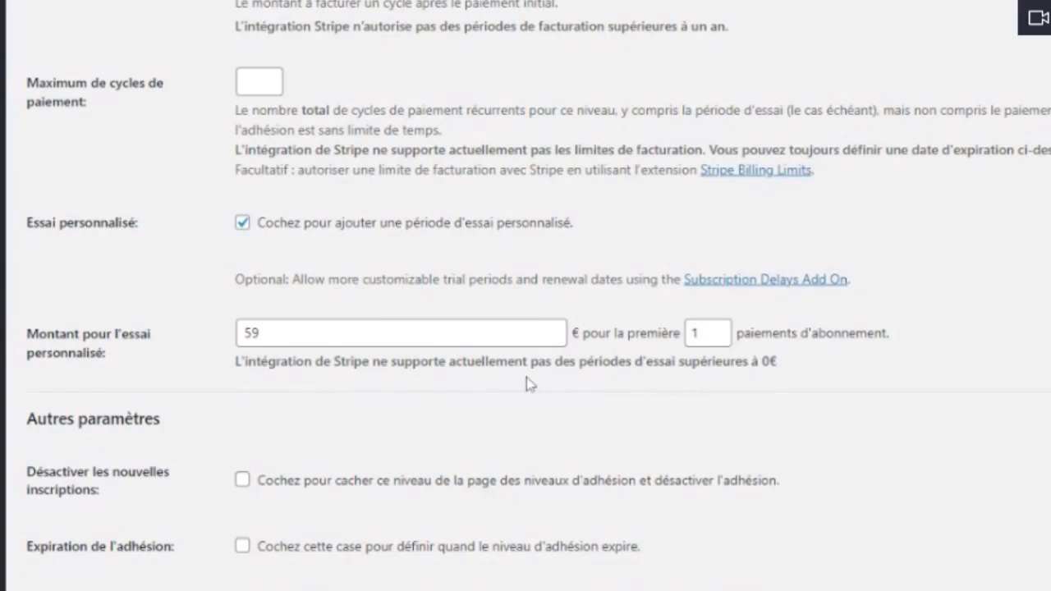
drag(263, 333, 217, 339)
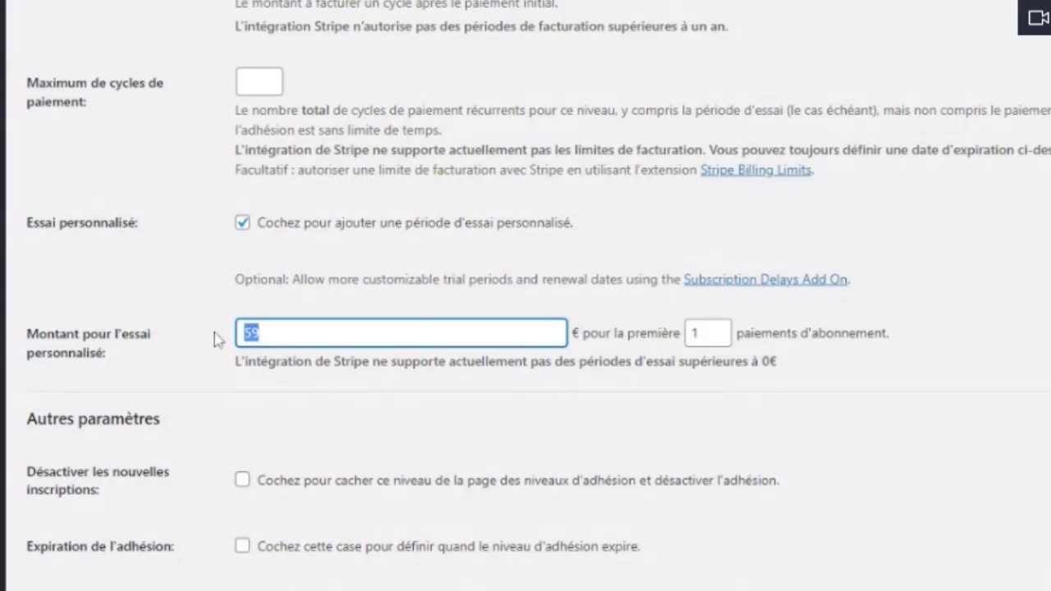
text(0)
click(243, 222)
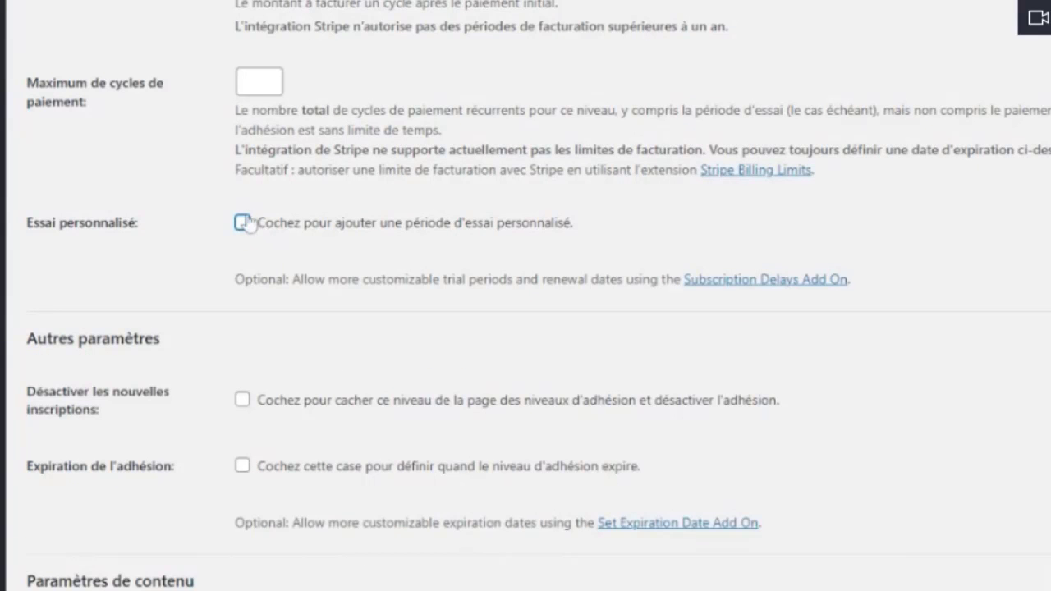
scroll(405, 214, up, 3)
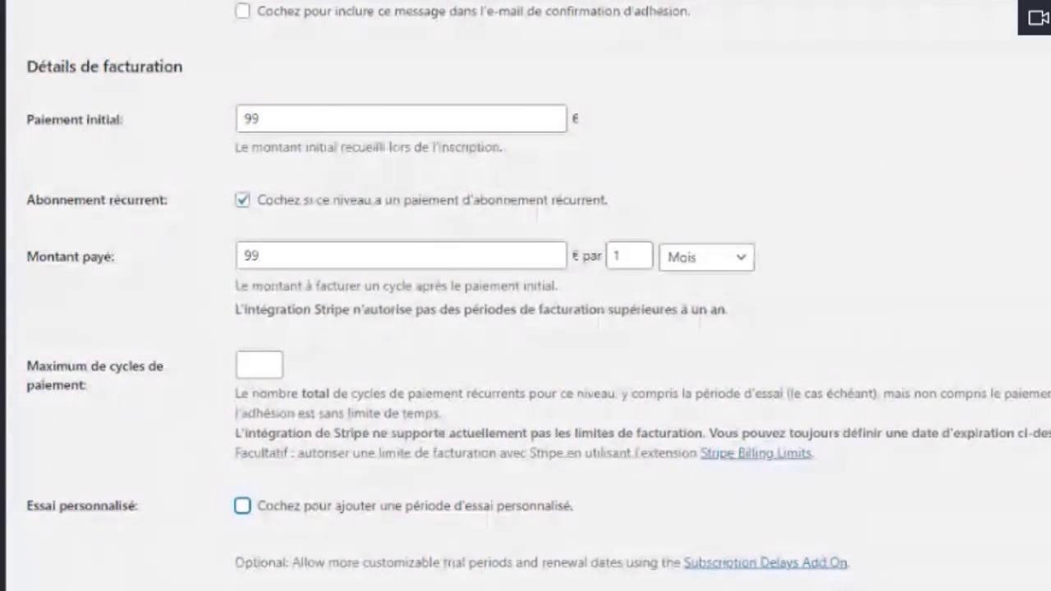
- Hide the PREMIUM level from the membership levels page by disabling new registrations, and save the level
scroll(309, 260, down, 5)
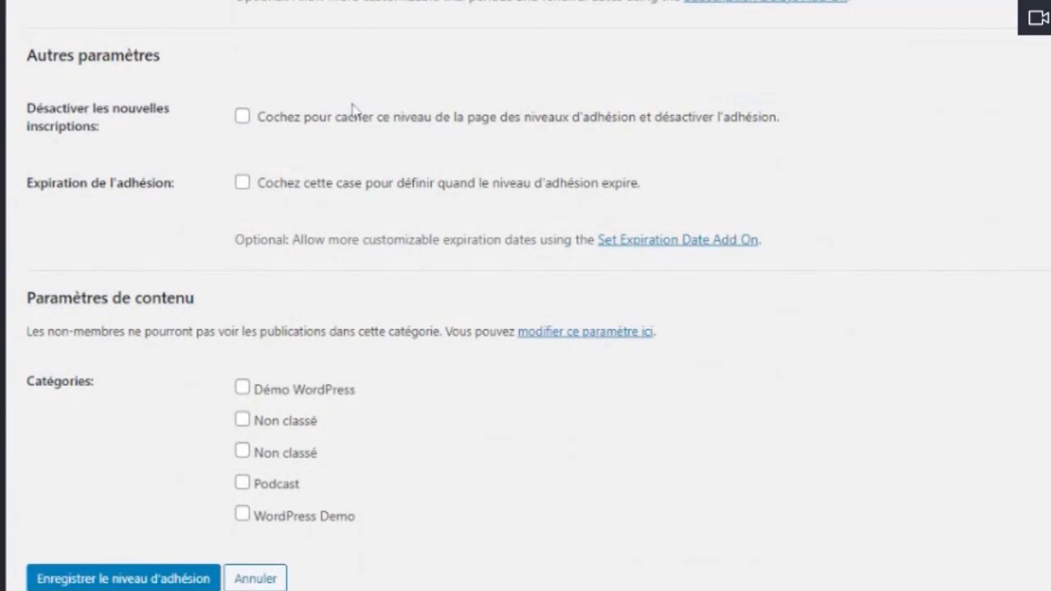
click(242, 117)
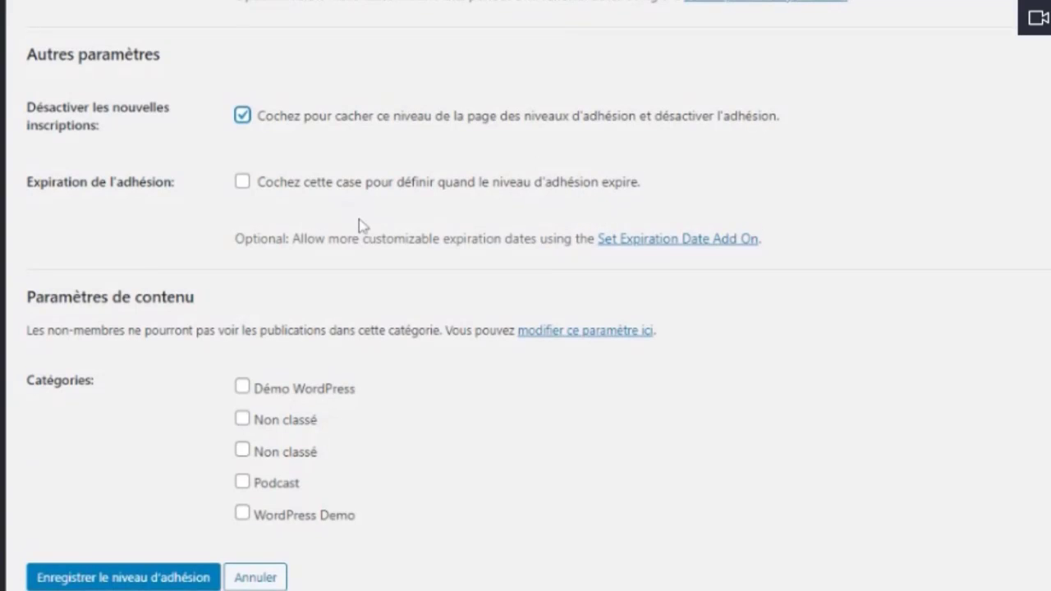
scroll(526, 213, down, 1)
scroll(176, 369, down, 1)
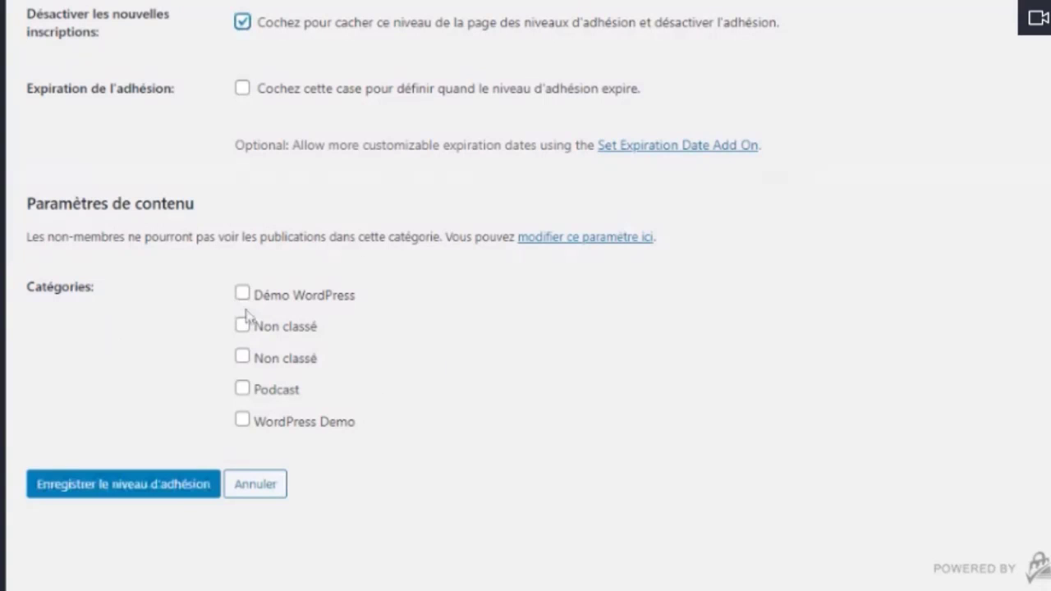
click(154, 491)
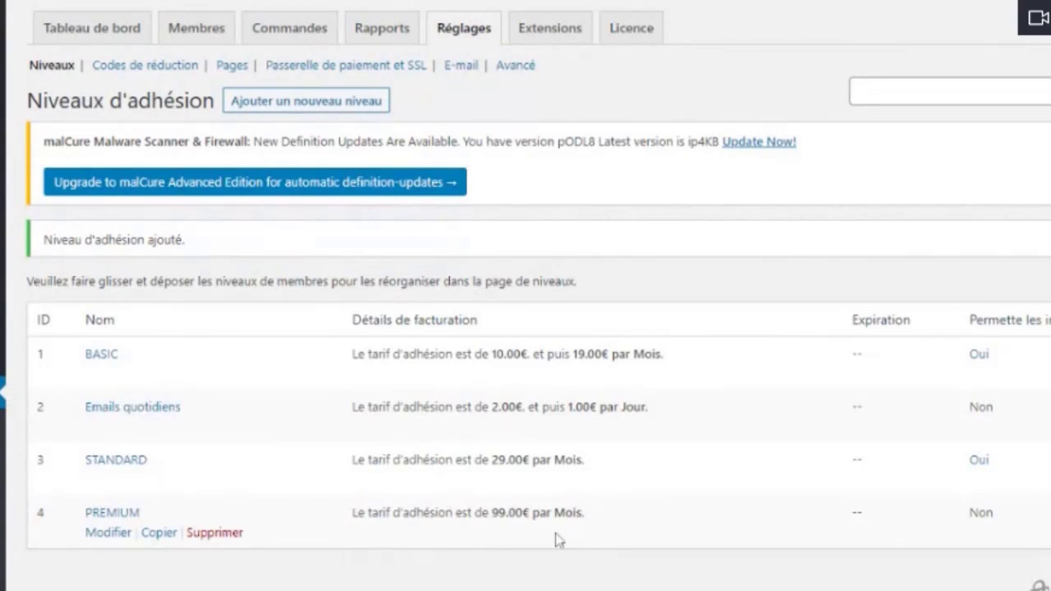
- View the subscription plans on the demo site's page and open its public membership levels page
scroll(550, 538, down, 3)
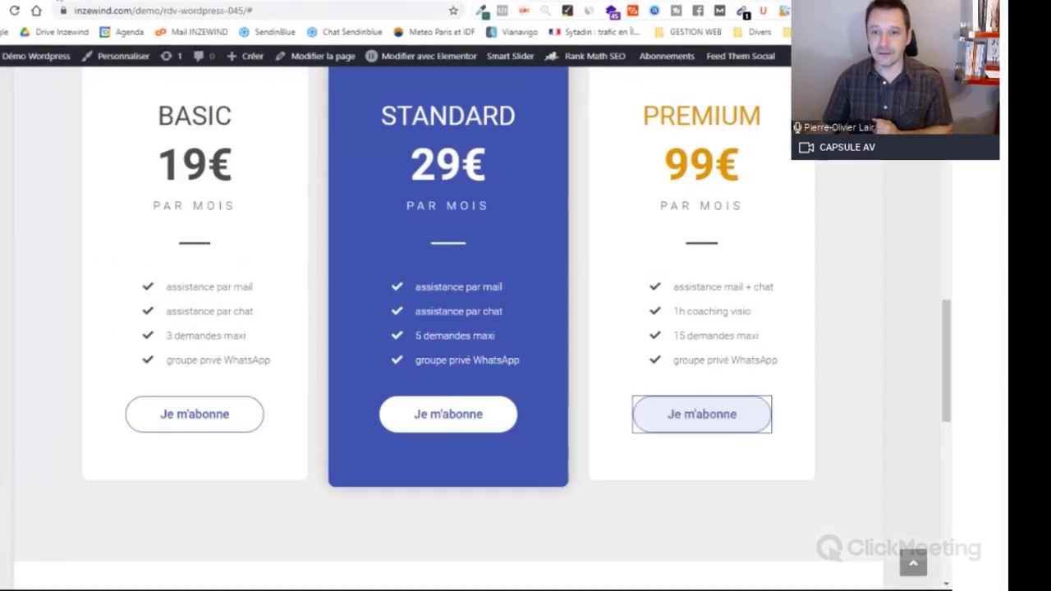
scroll(284, 124, up, 4)
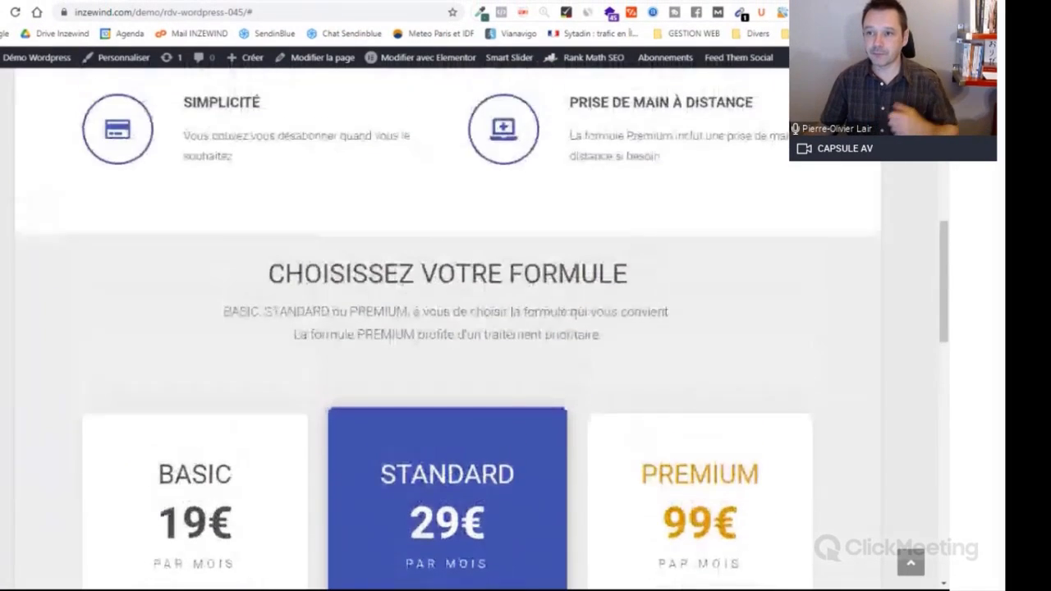
scroll(300, 169, up, 10)
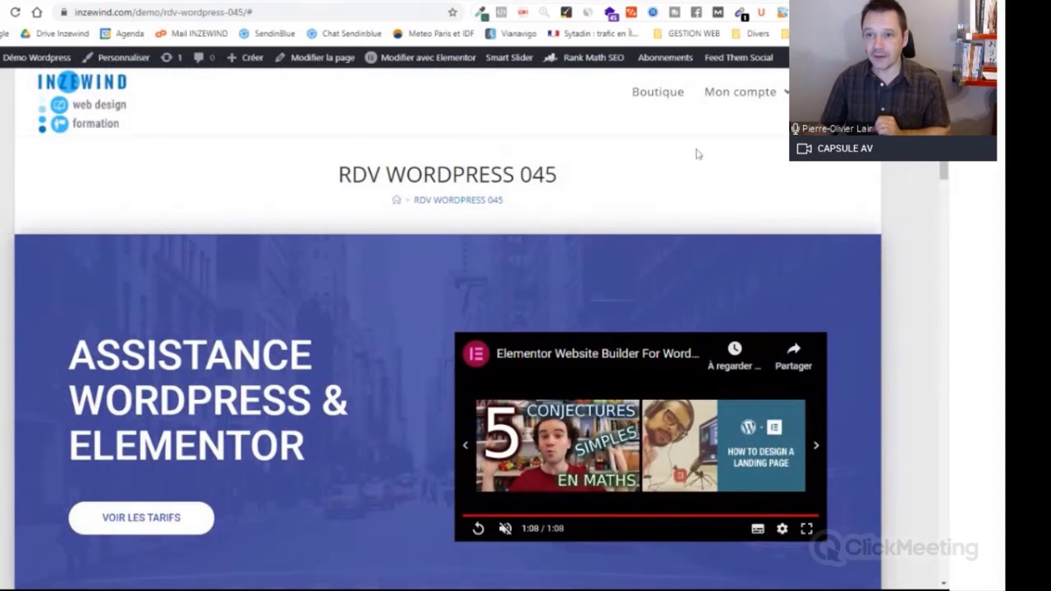
mouse_move(774, 105)
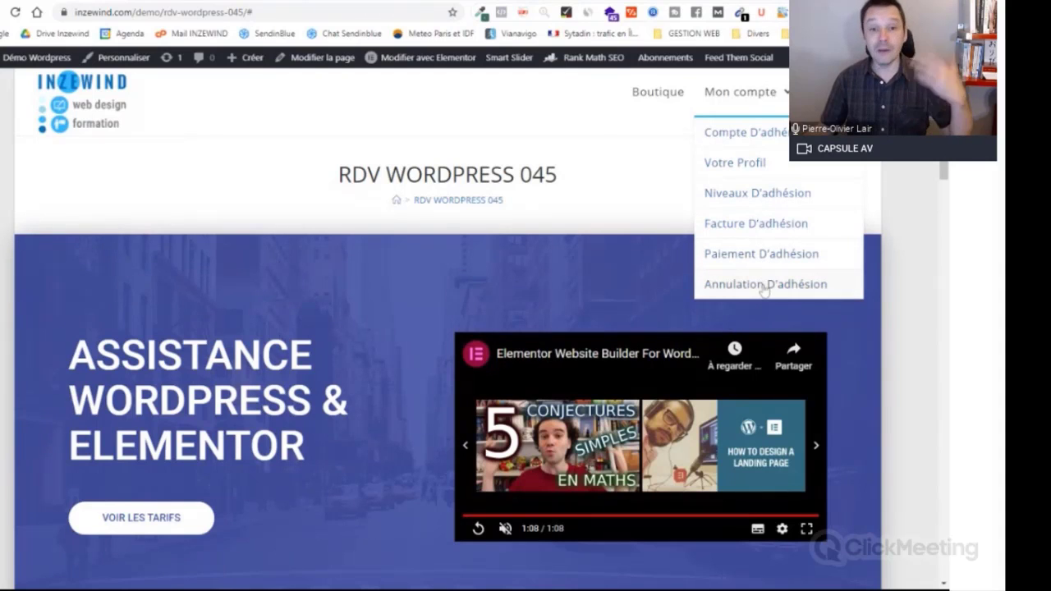
click(749, 202)
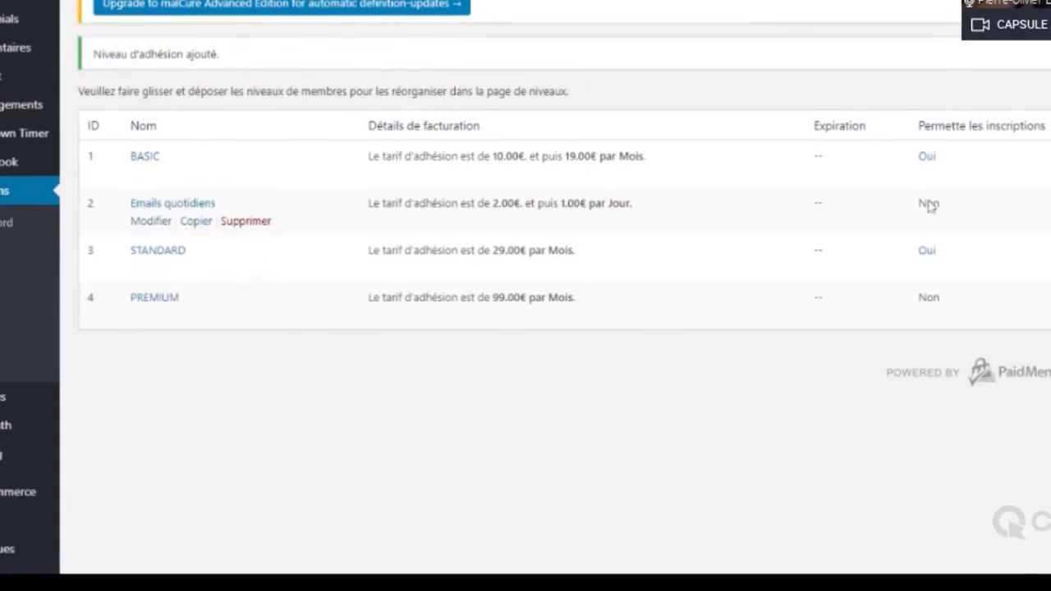
- Reopen the PREMIUM membership level for editing, allow new registrations again, and save the level
mouse_move(913, 275)
mouse_down()
mouse_move(918, 326)
mouse_move(923, 266)
mouse_up()
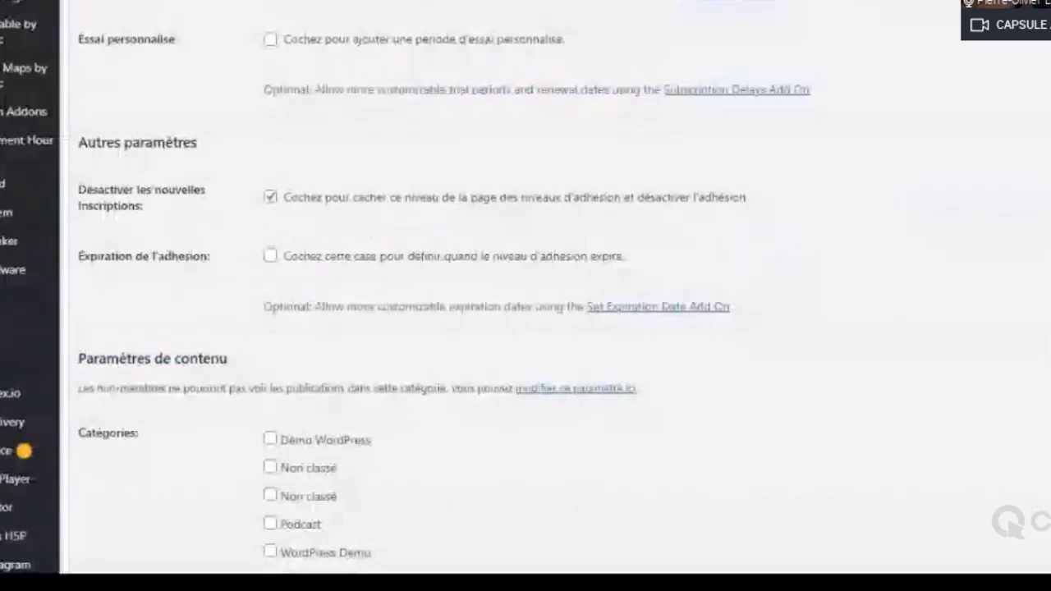
click(270, 209)
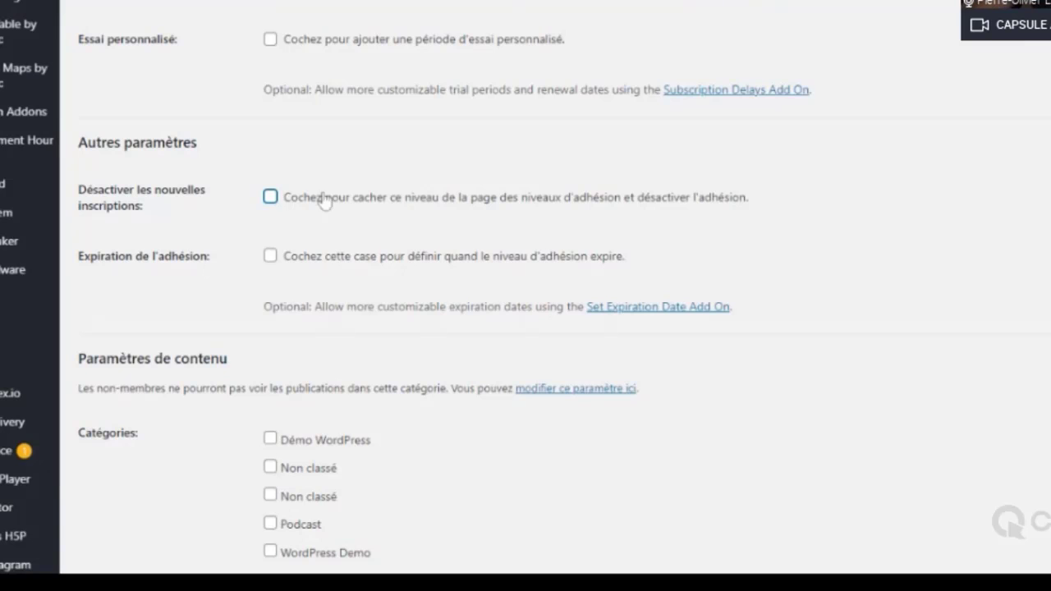
scroll(319, 223, down, 2)
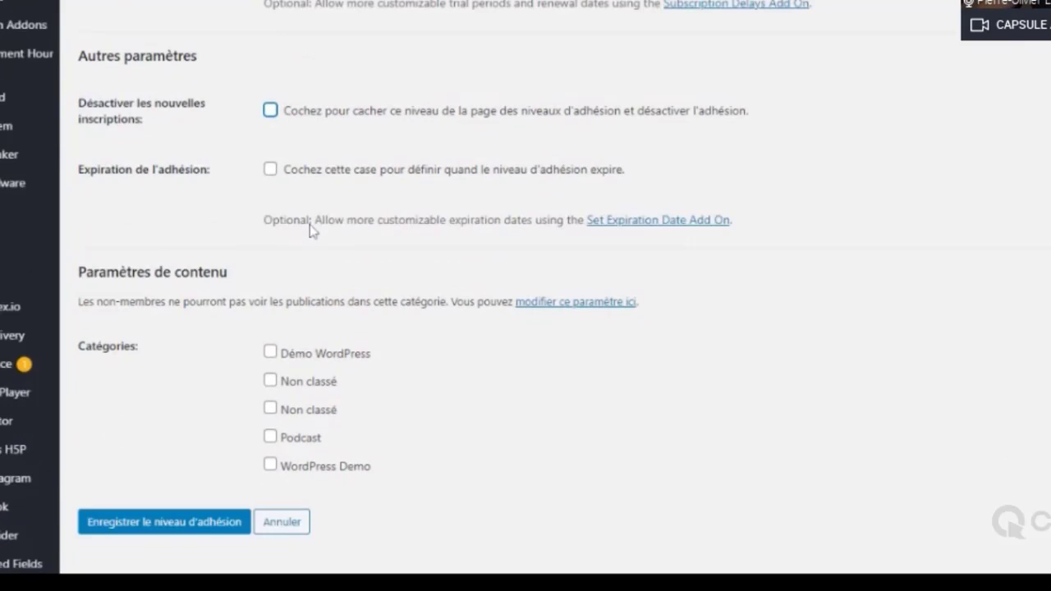
scroll(312, 230, down, 2)
click(216, 418)
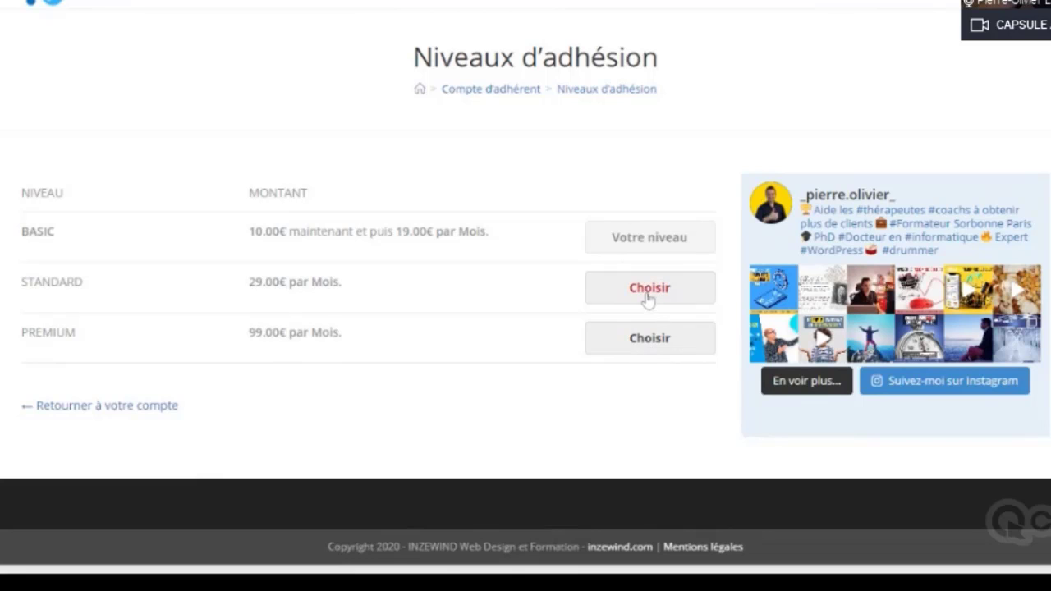
- Choose the PREMIUM level on the public membership levels page and examine its payment form
click(640, 350)
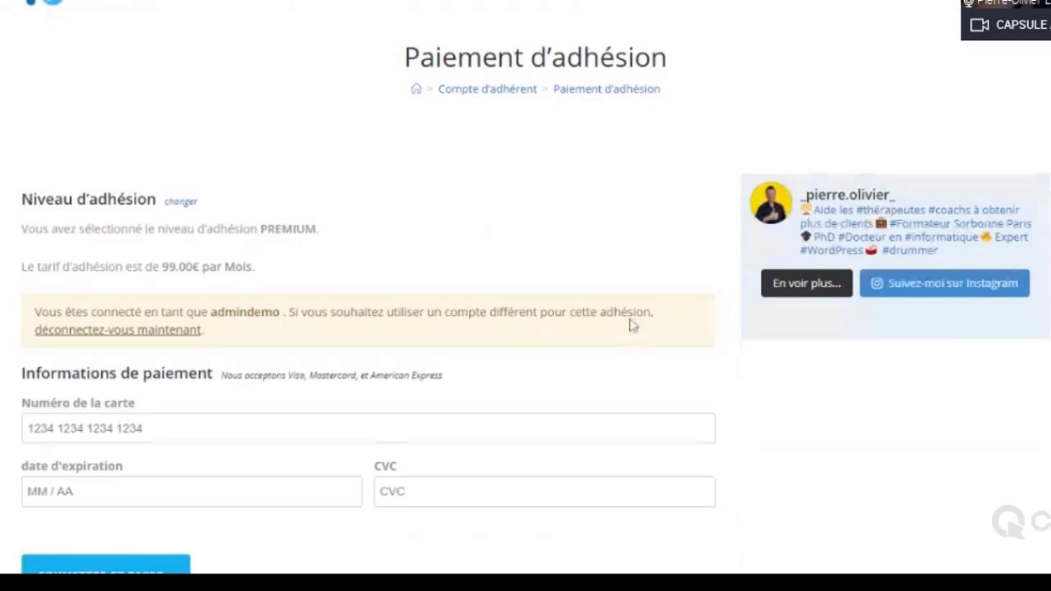
scroll(620, 308, down, 3)
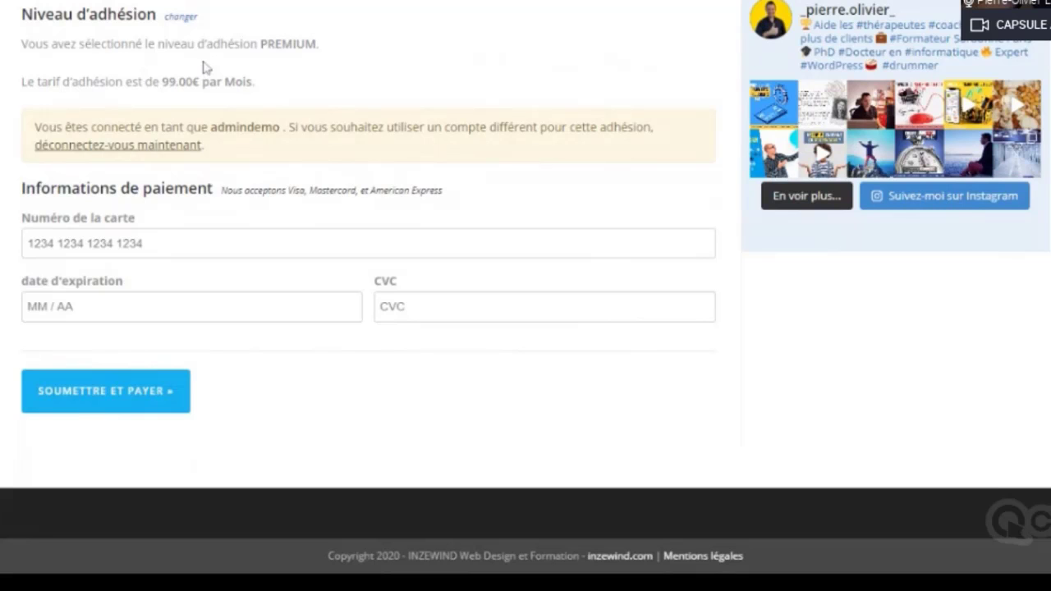
click(197, 244)
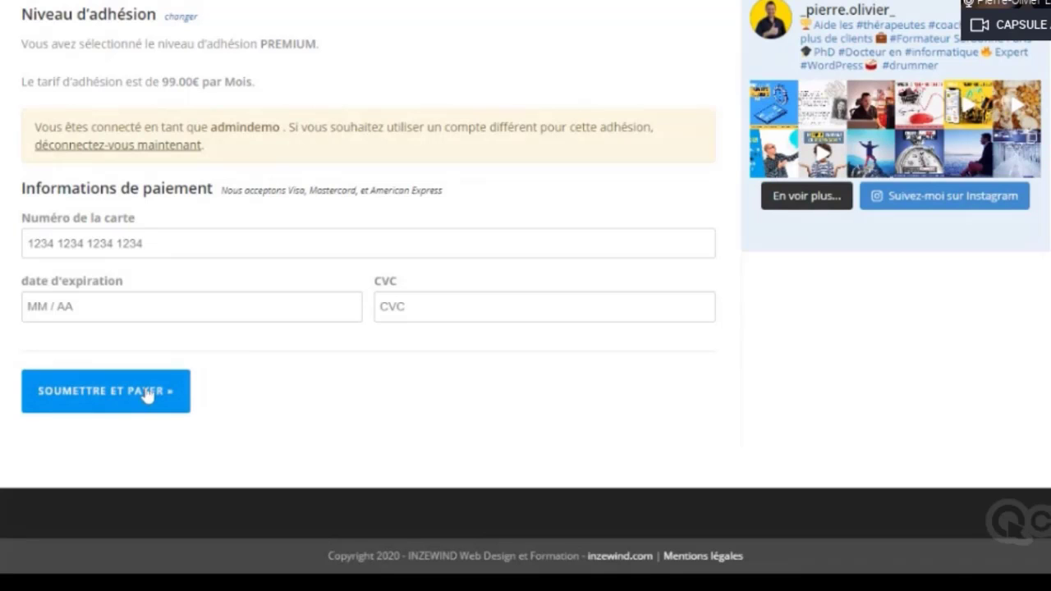
- Open the RDV #045 page from the demo site's home page and edit it in Elementor at its pricing plans
scroll(148, 392, up, 2)
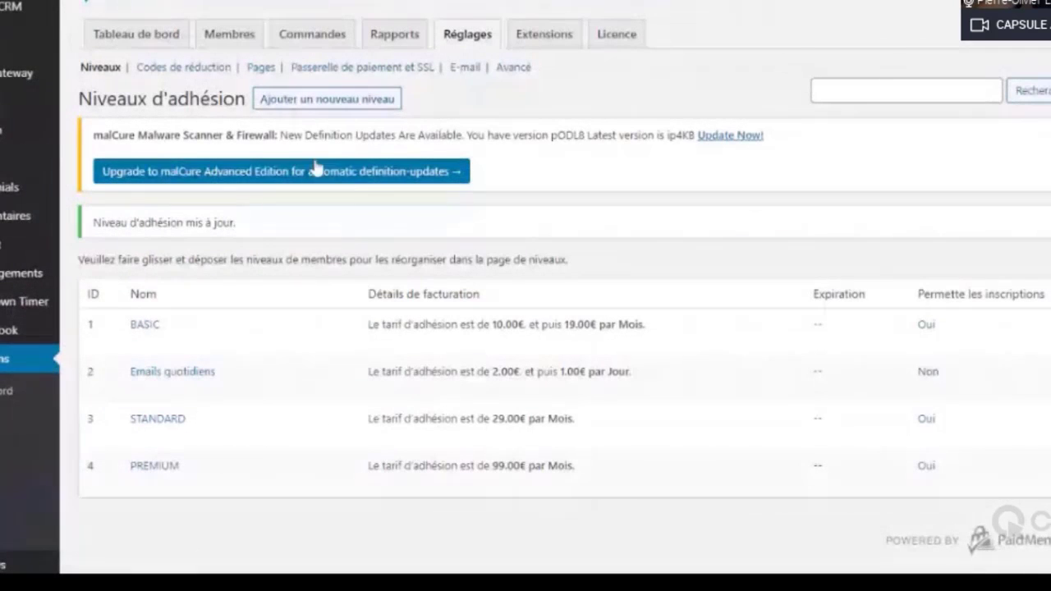
mouse_move(150, 472)
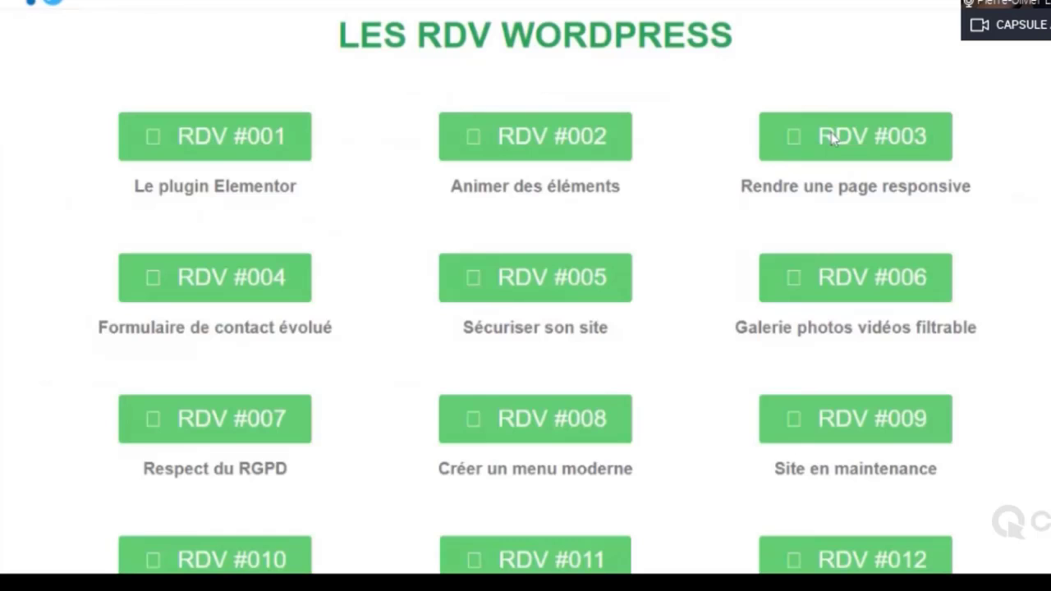
scroll(911, 139, down, 15)
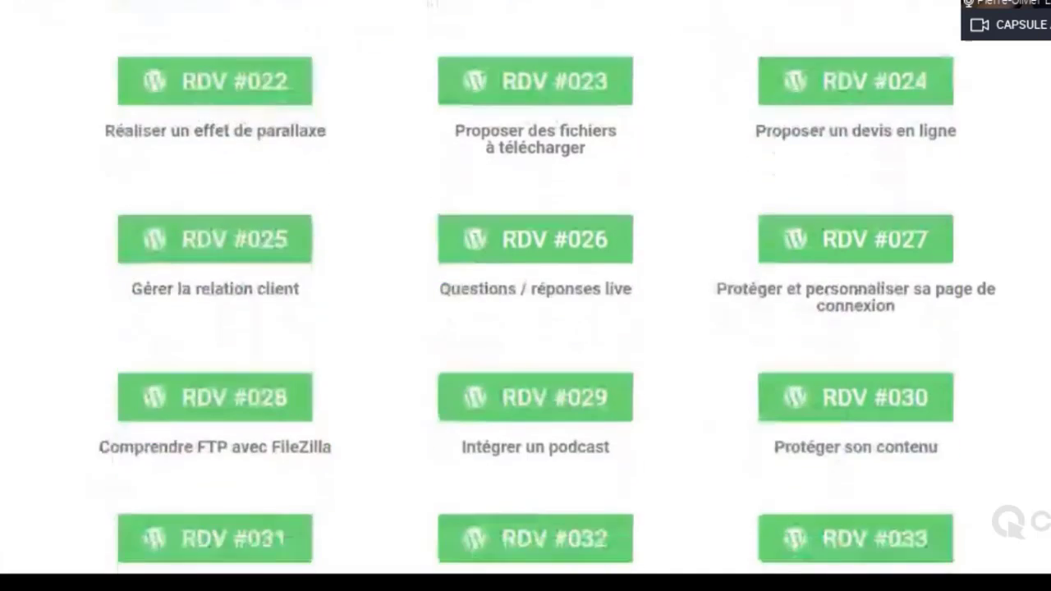
scroll(835, 136, down, 8)
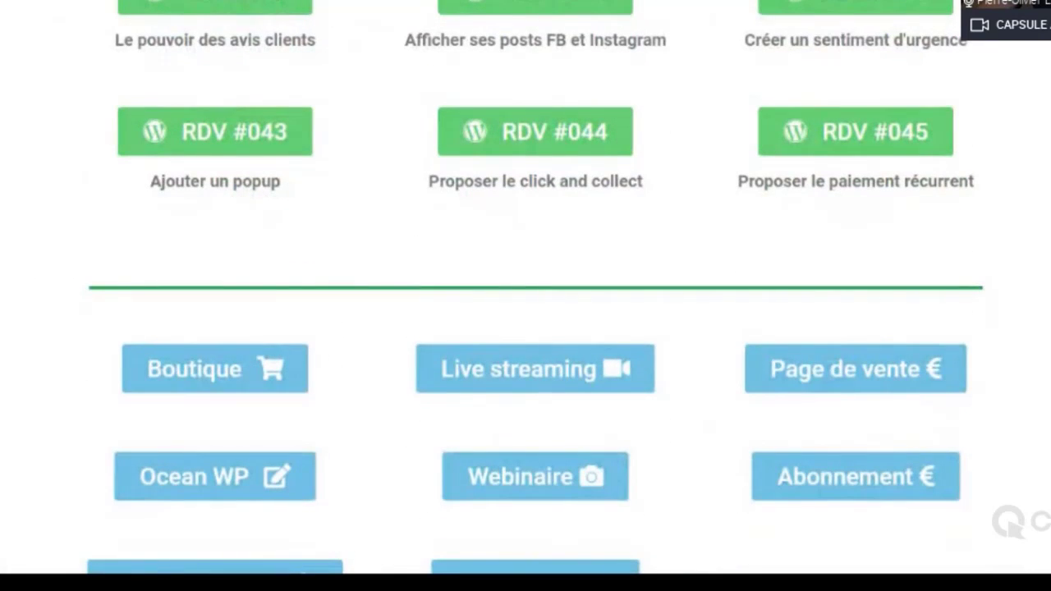
click(840, 136)
scroll(840, 136, down, 3)
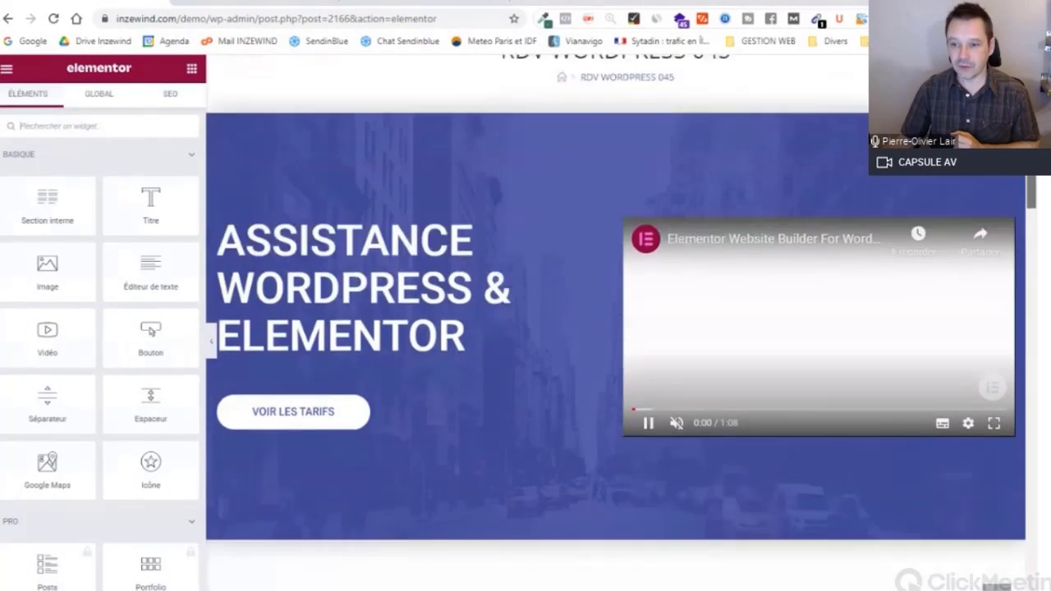
scroll(501, 513, down, 10)
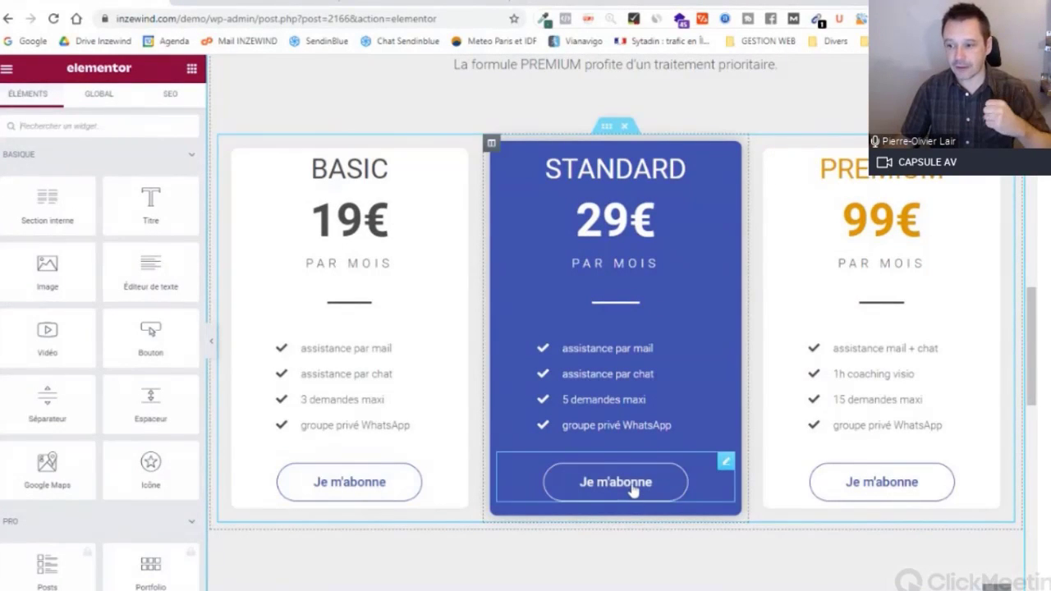
- Clear the placeholder link of the PREMIUM plan's "Je m'abonne" button
click(867, 491)
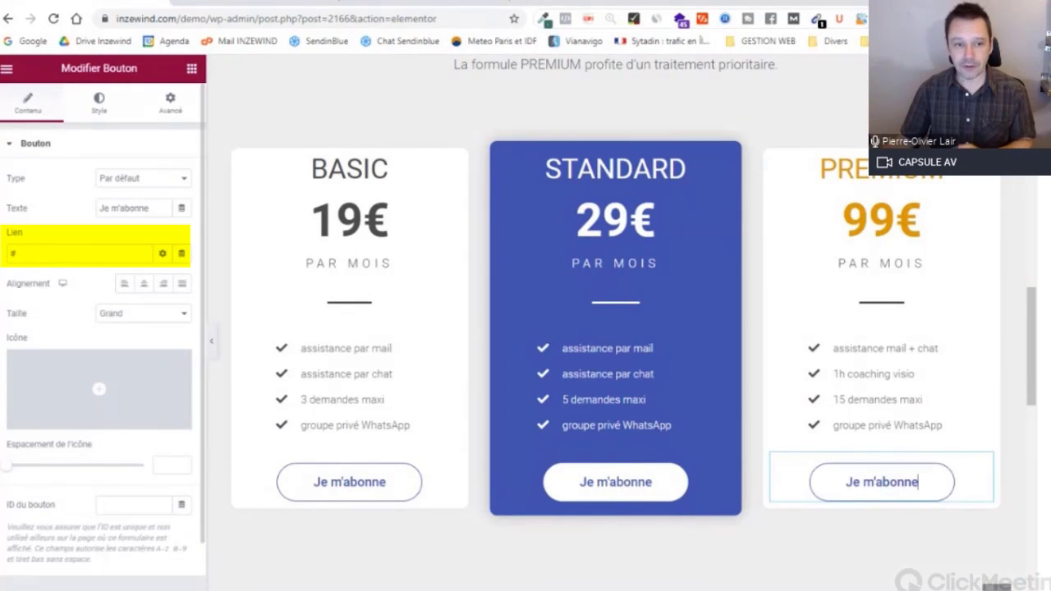
click(82, 253)
key(BackSpace)
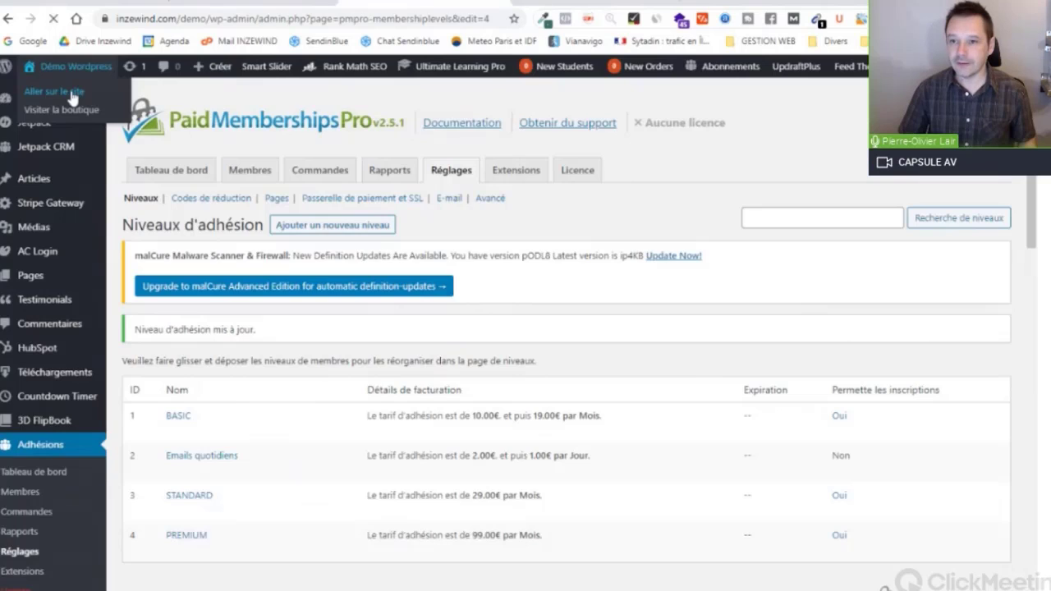
- Go to the demo site and view its public membership levels page
click(58, 98)
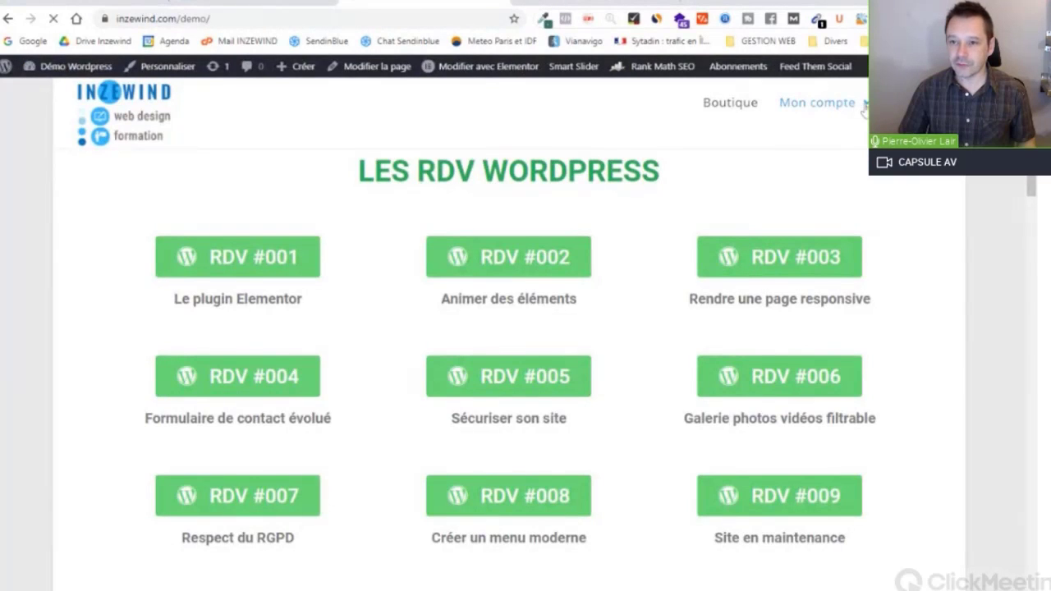
mouse_move(854, 102)
click(815, 187)
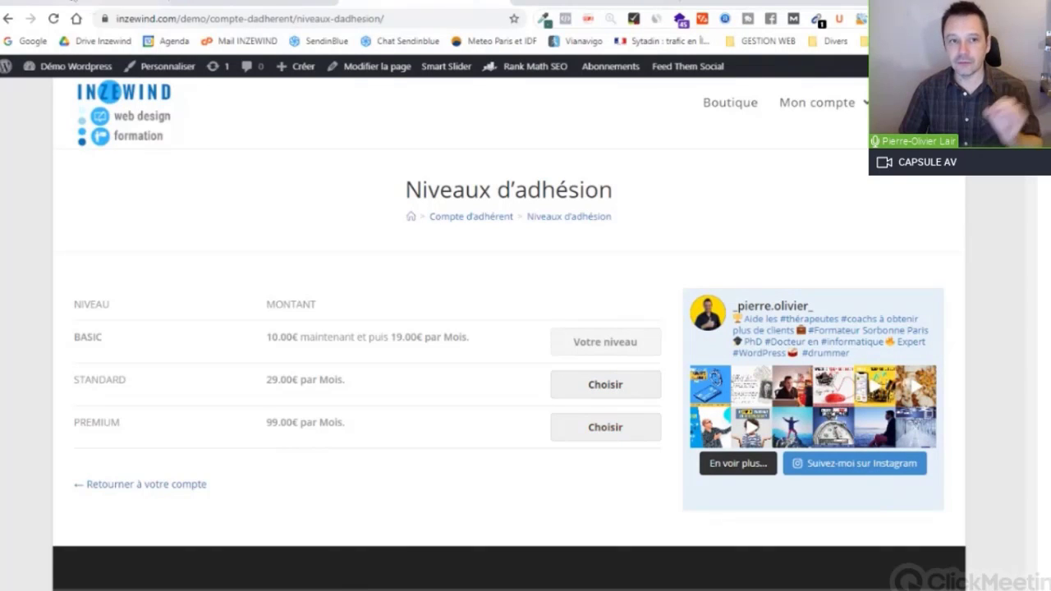
- Return to the Elementor editor, copy the checkout link of the STANDARD plan's "Je m'abonne" button and check how it ends
click(85, 4)
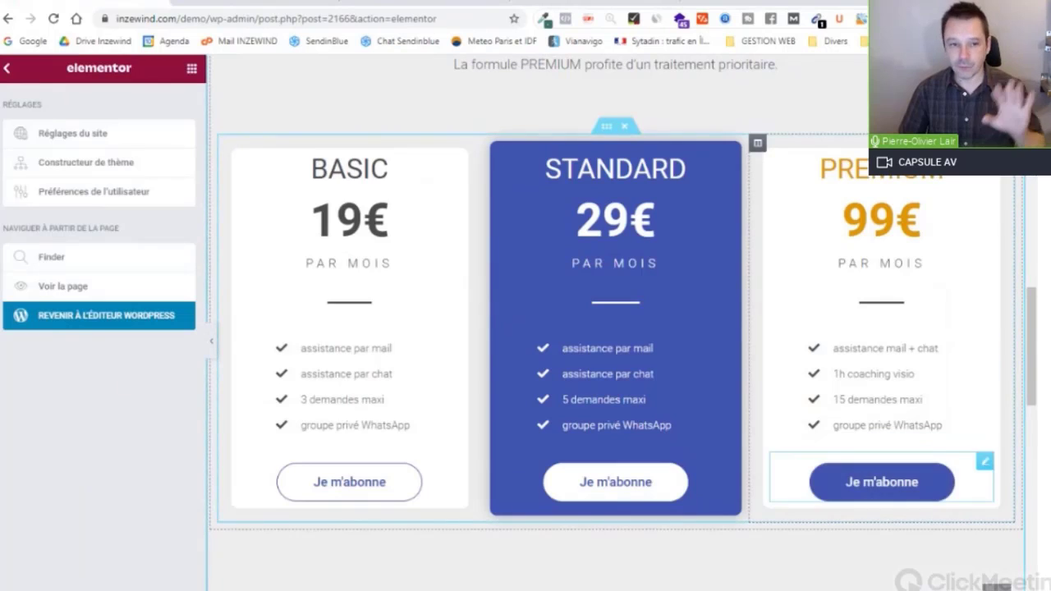
click(610, 485)
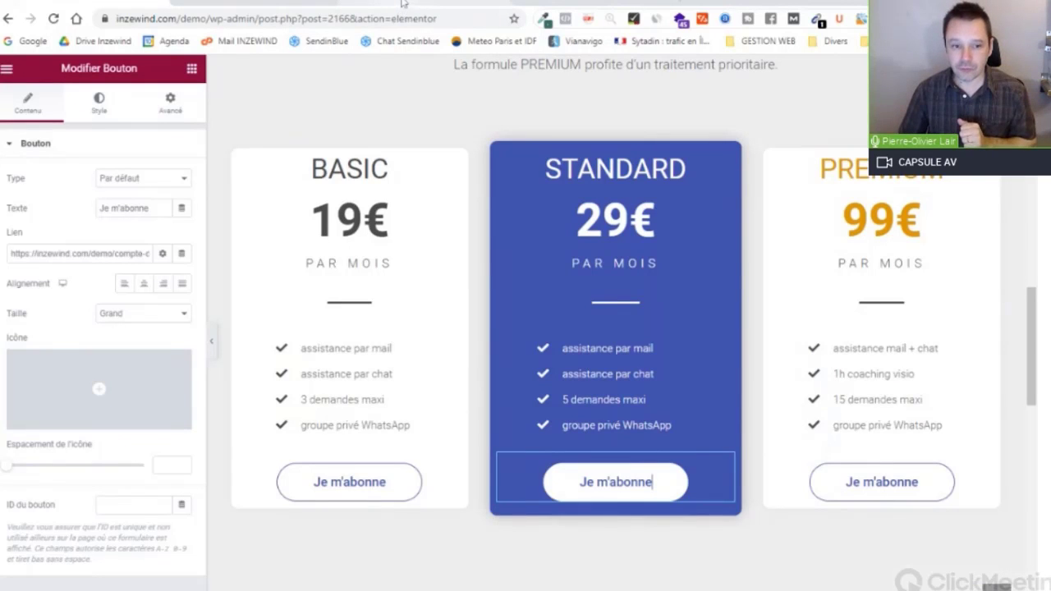
triple_click(92, 253)
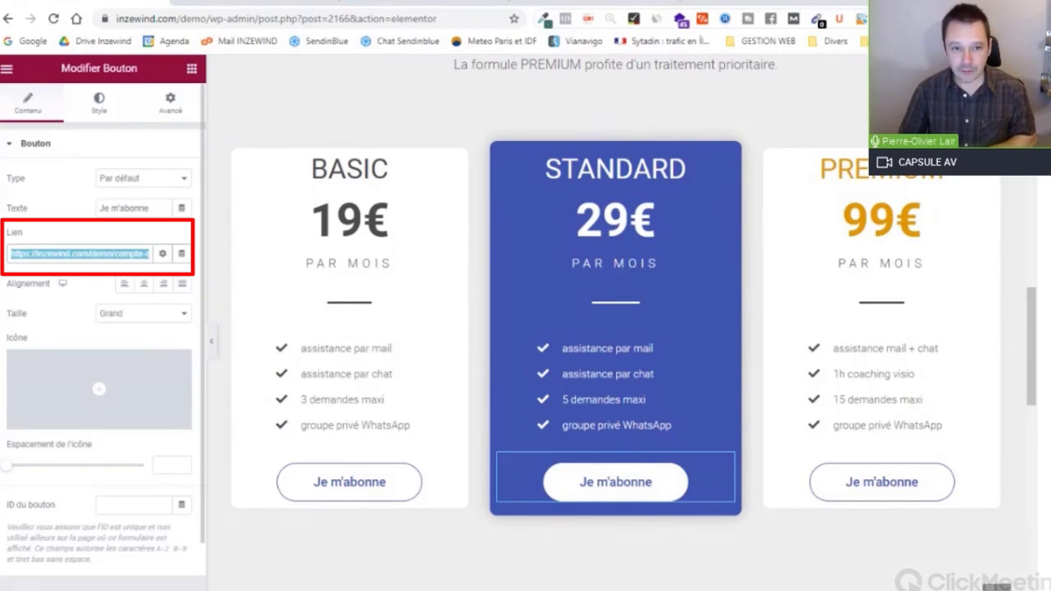
click(90, 253)
key(End)
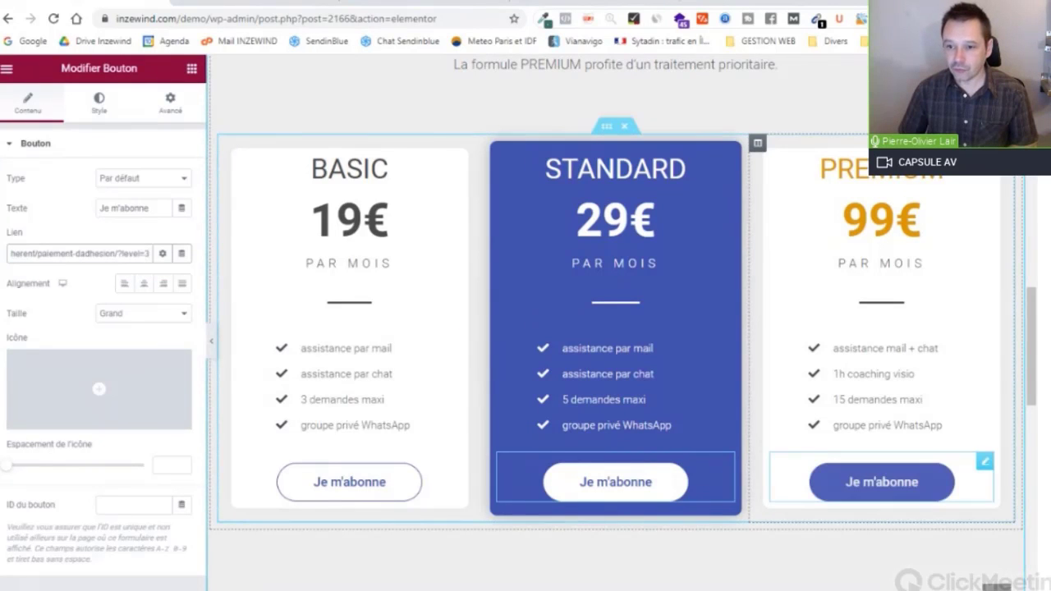
- Paste the copied checkout link into the PREMIUM plan's "Je m'abonne" button and change its ending to level=4
click(882, 482)
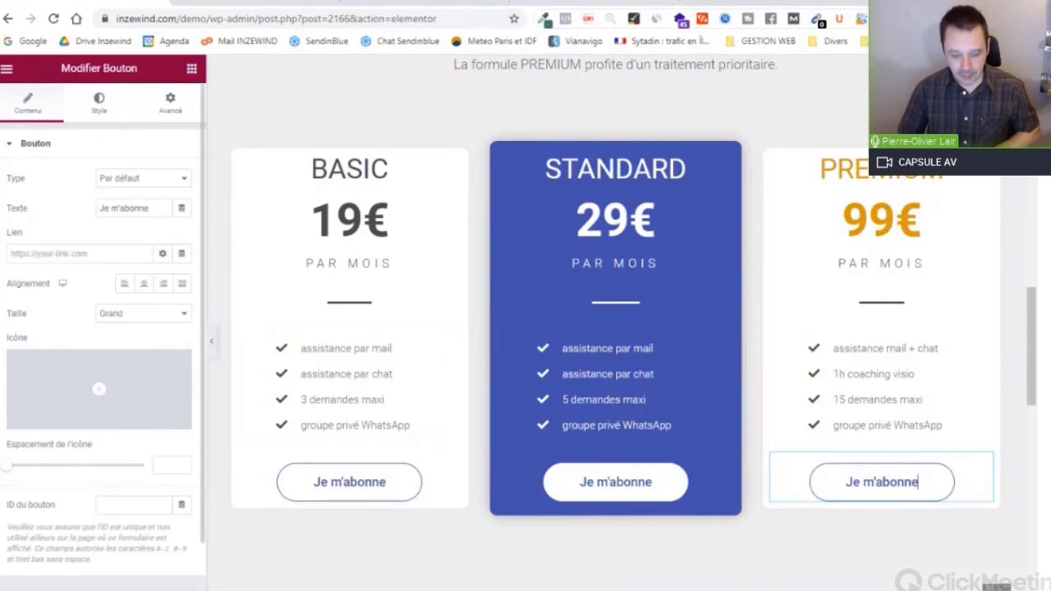
key(ctrl+v)
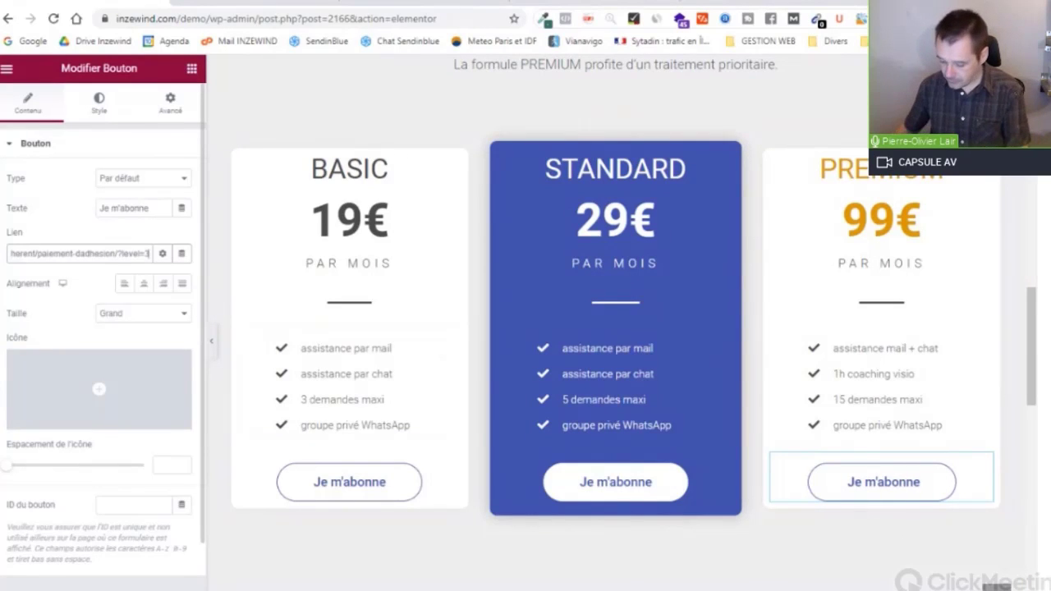
key(BackSpace)
text(4)
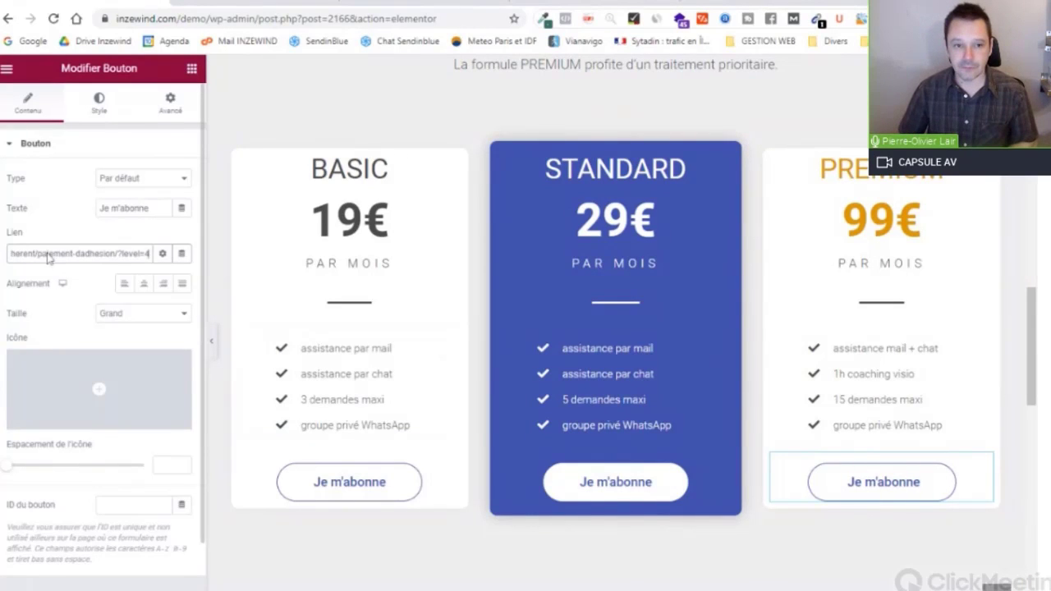
- Review the public membership levels page and recheck the end of the PREMIUM button's checkout link in the editor
click(423, 1)
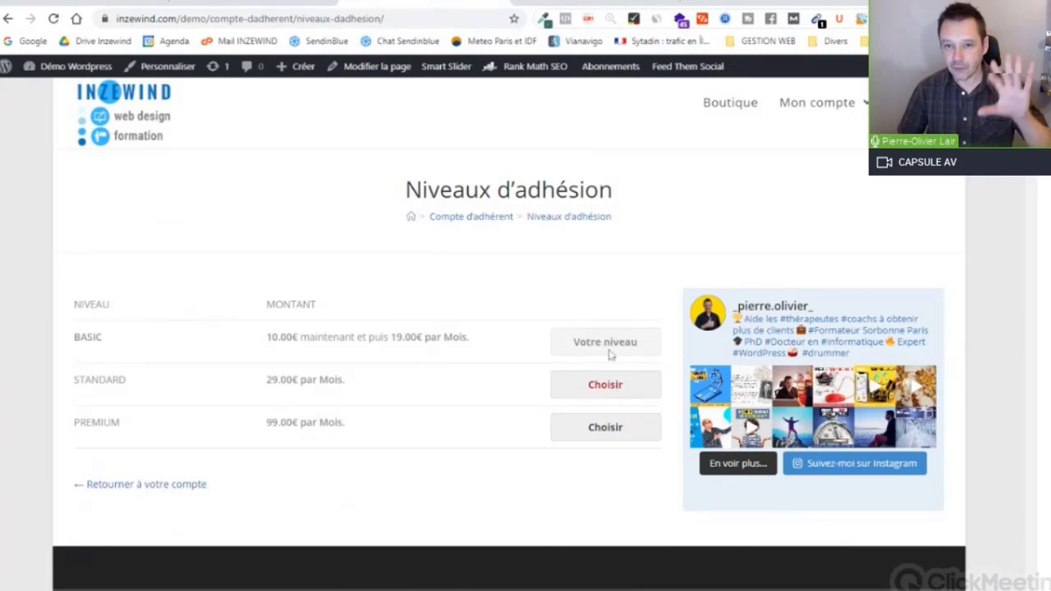
mouse_move(827, 115)
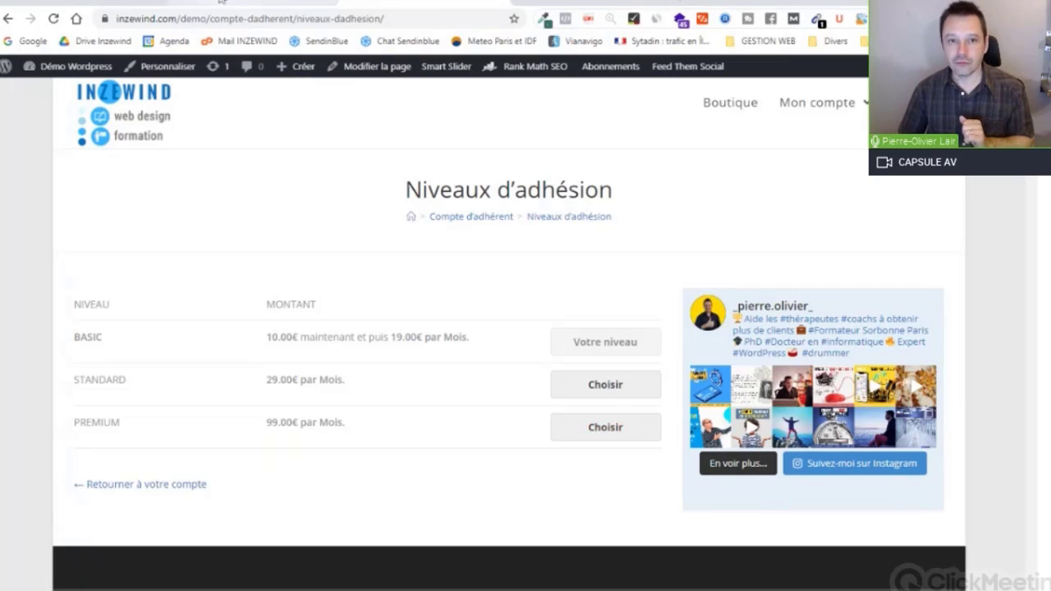
click(134, 3)
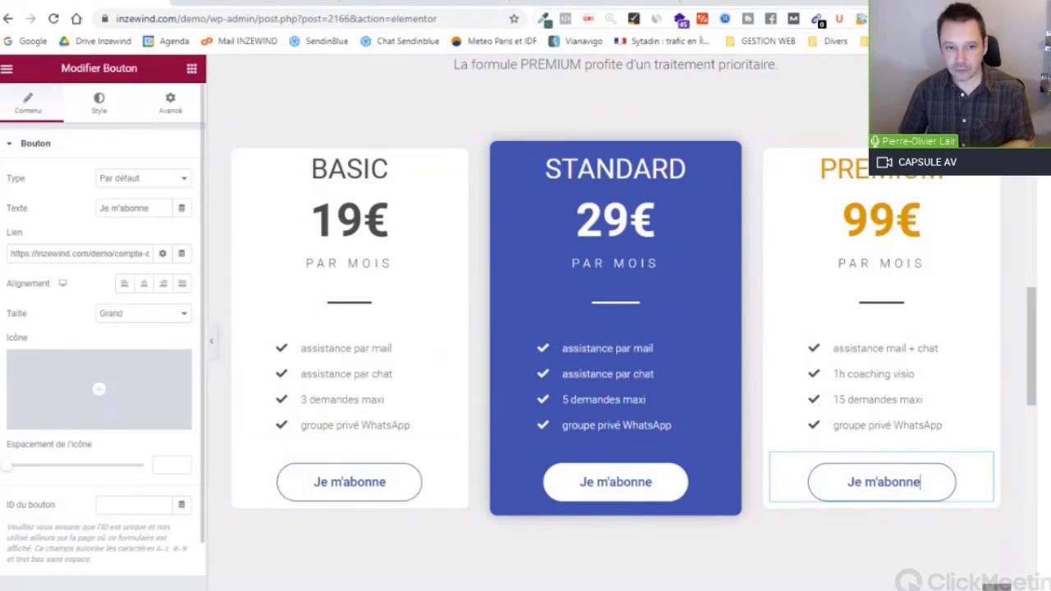
click(100, 254)
key(End)
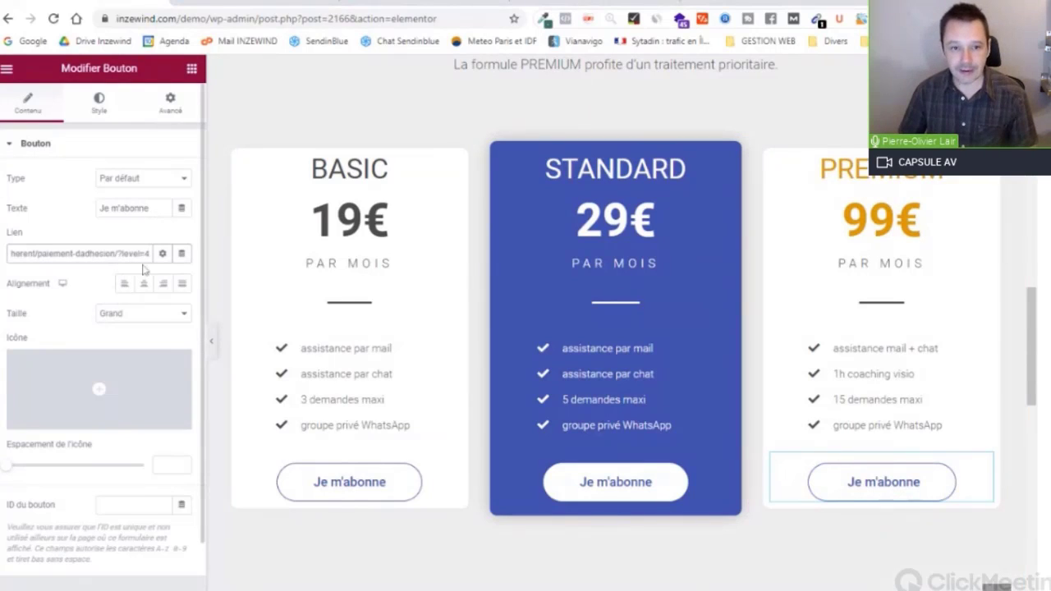
- Update the RDV WORDPRESS 045 page and view it on the site
click(156, 590)
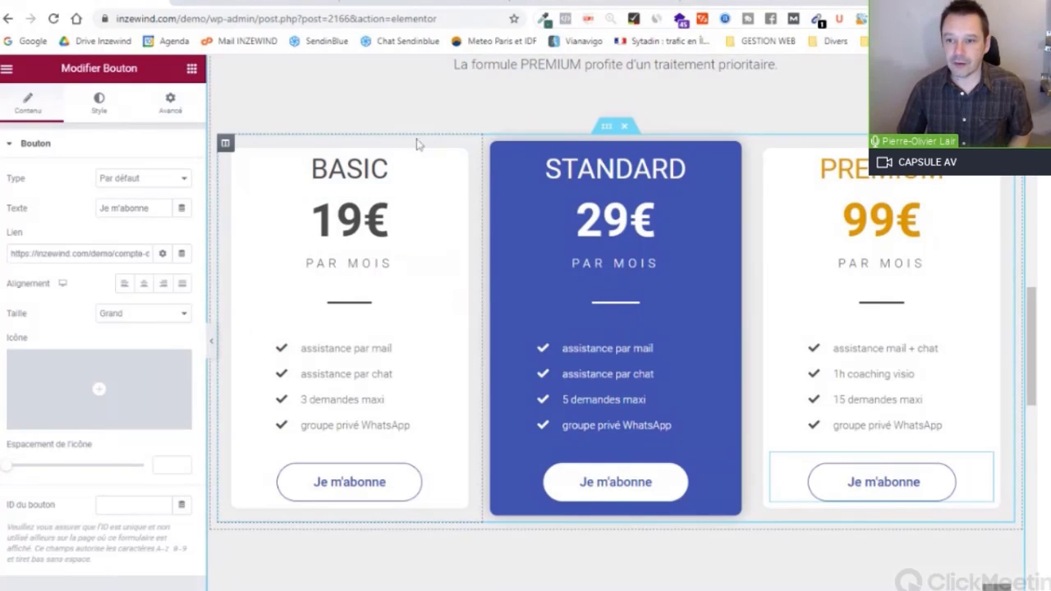
click(7, 72)
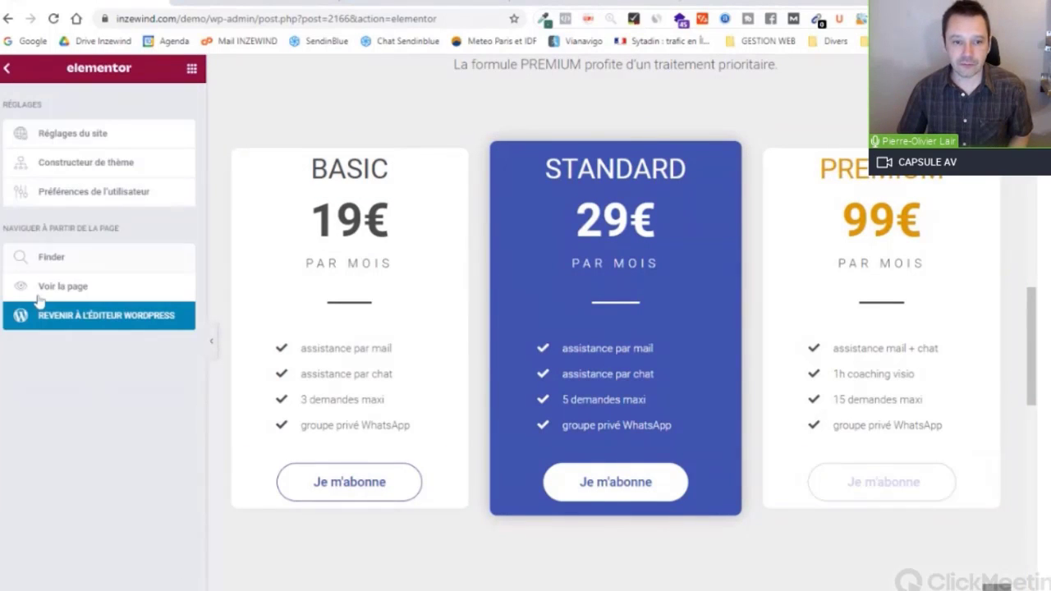
click(36, 289)
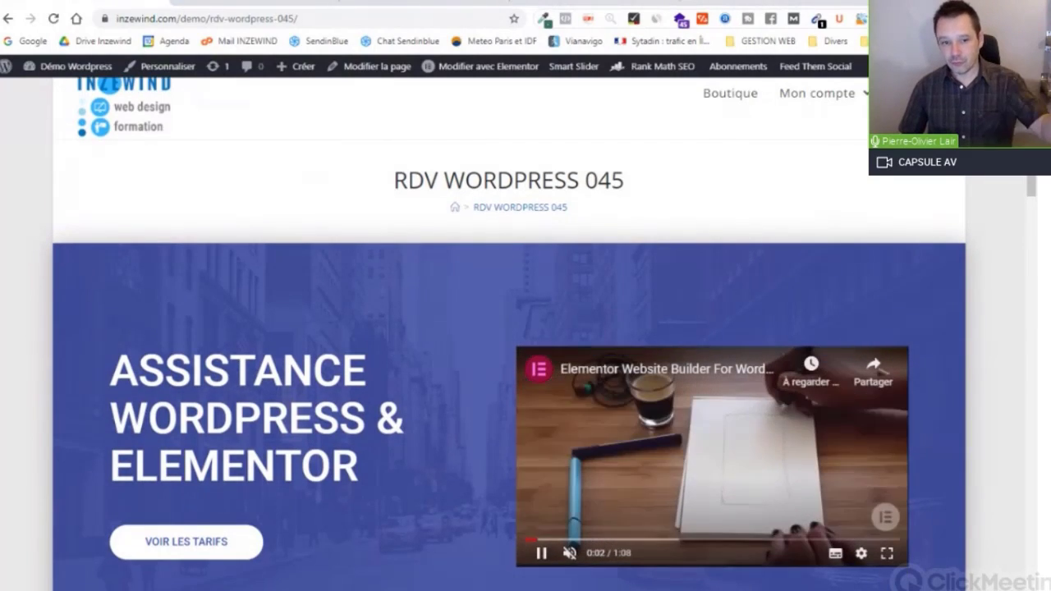
- Subscribe to the PREMIUM plan from the published page's pricing section
scroll(1033, 237, down, 5)
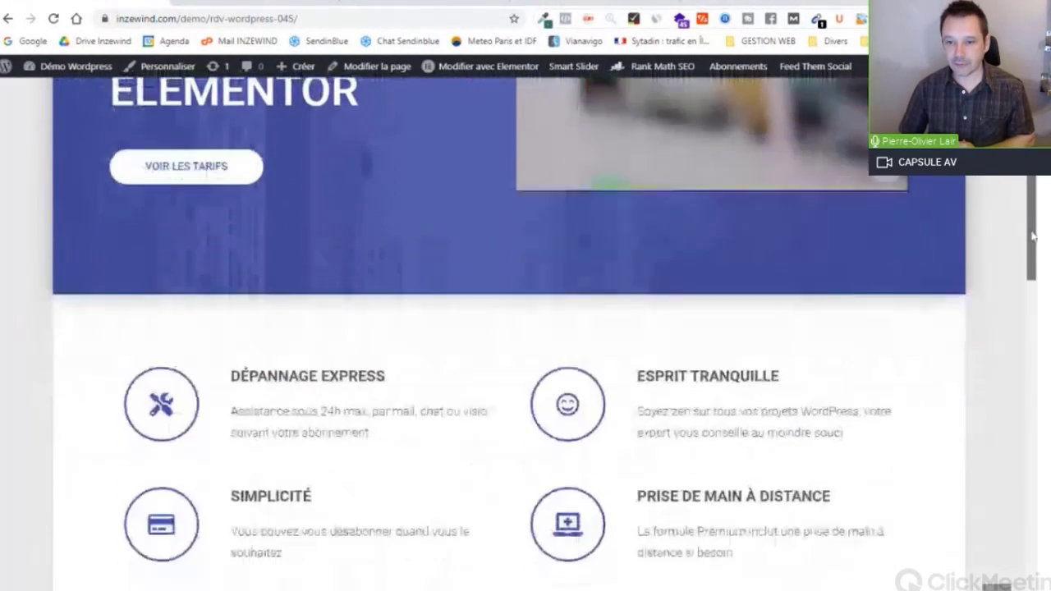
mouse_move(1033, 237)
mouse_down()
mouse_move(1033, 286)
mouse_move(1033, 225)
mouse_up()
click(177, 228)
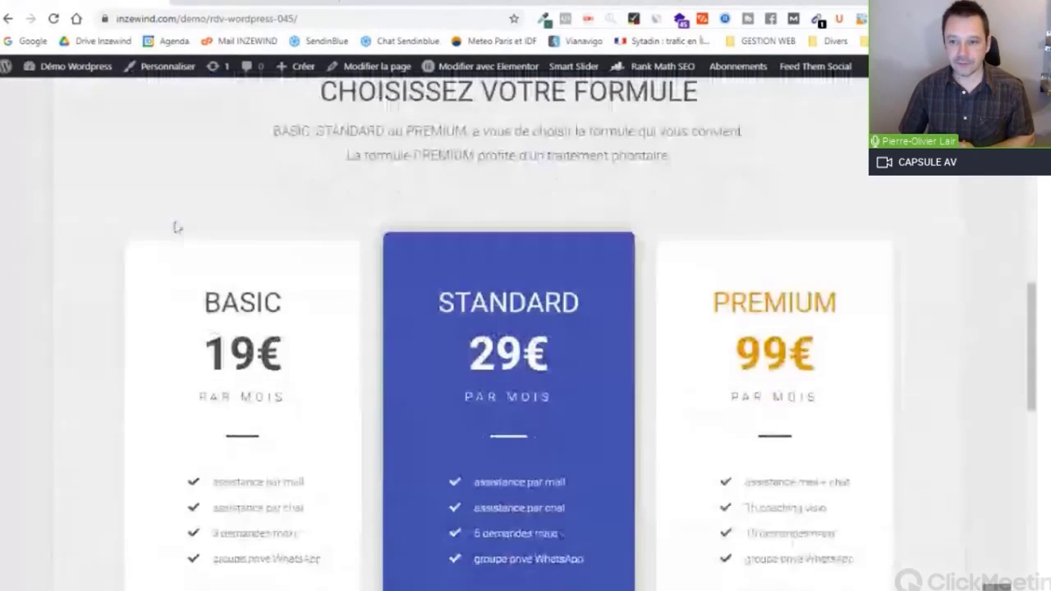
drag(1032, 302, 1033, 330)
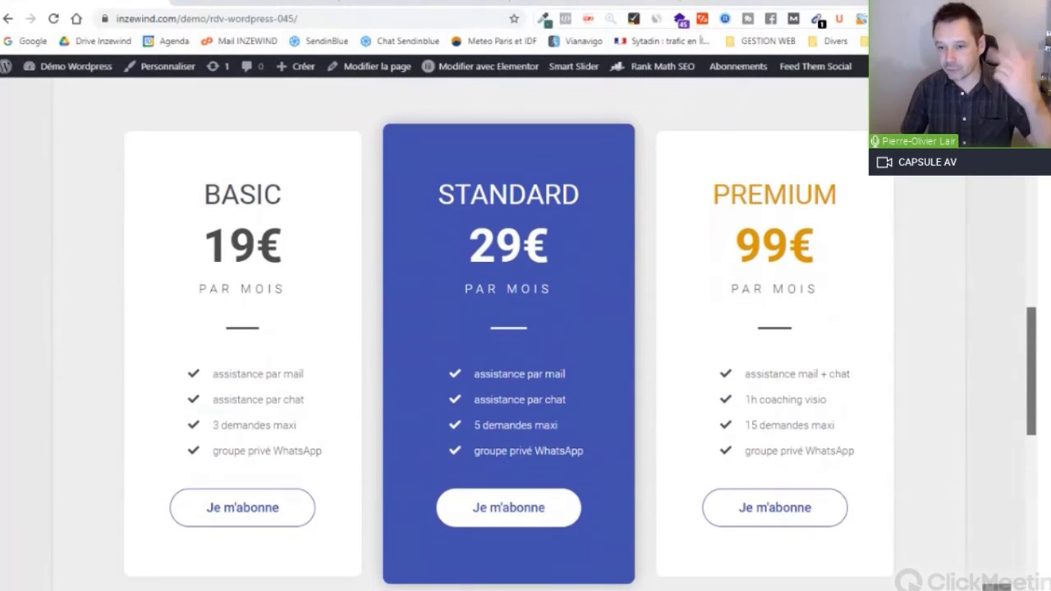
click(769, 509)
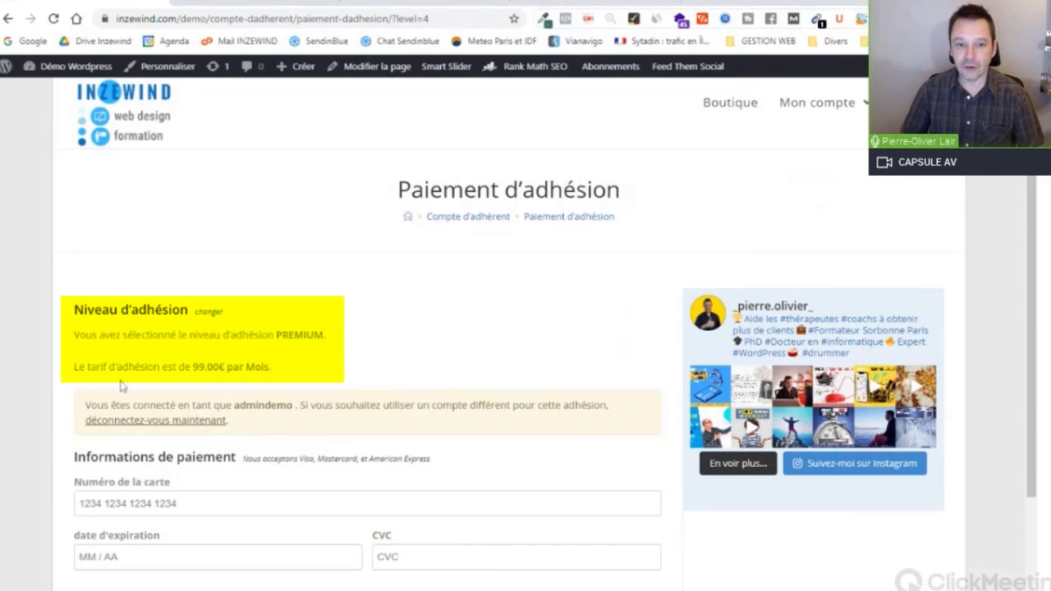
- Enter the test card number, expiry date and CVC on the PREMIUM payment form, and submit the payment
scroll(259, 378, down, 1)
scroll(260, 378, down, 3)
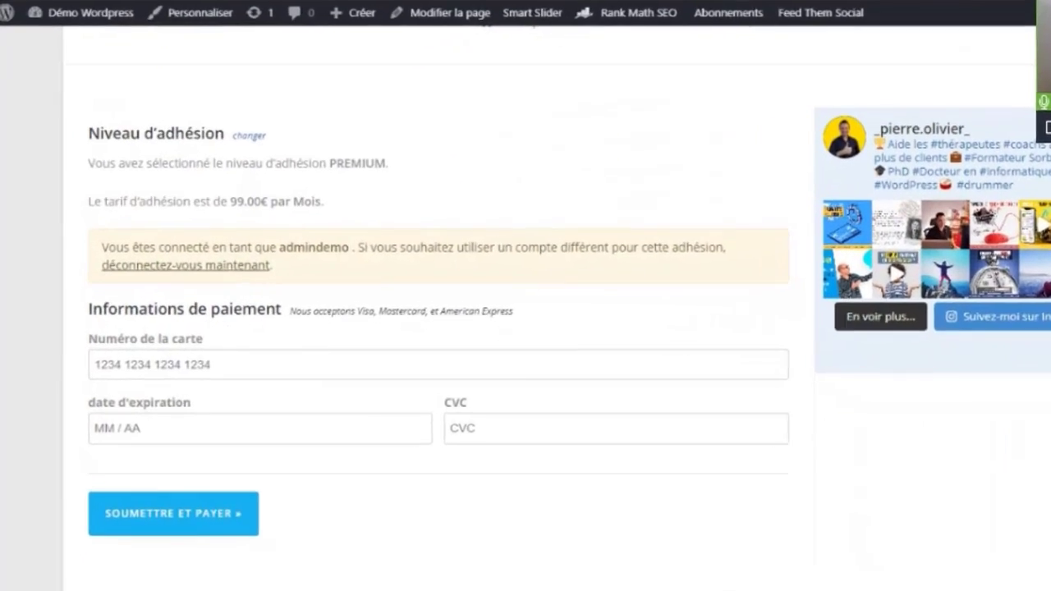
click(229, 374)
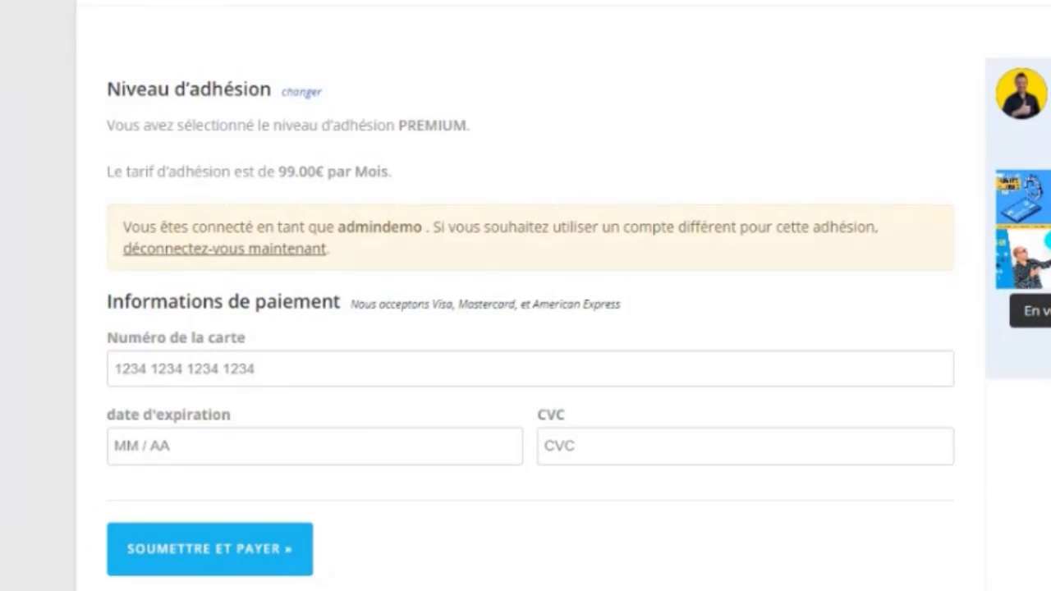
key(ctrl+v)
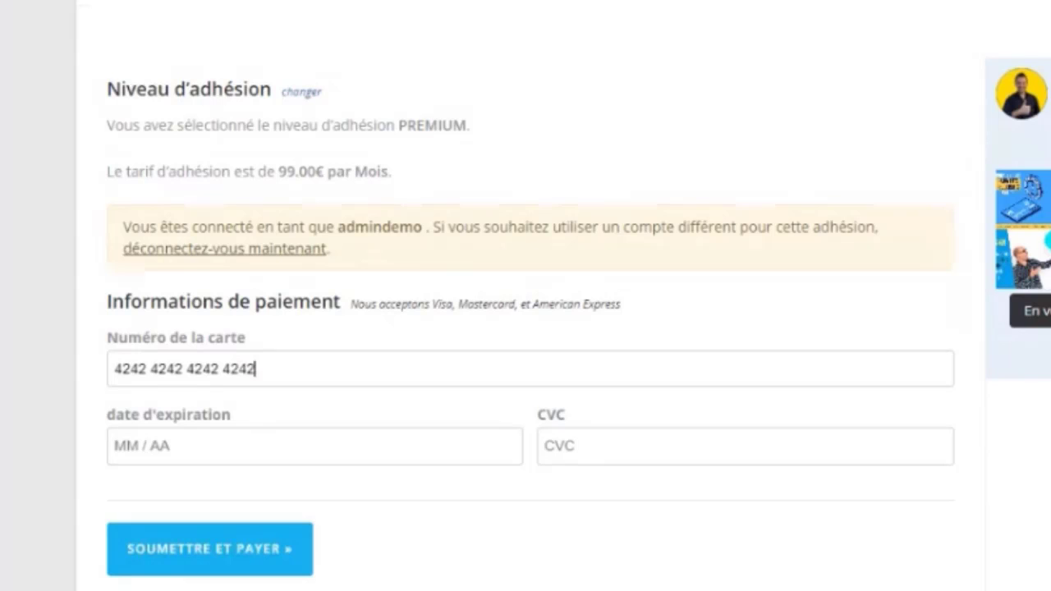
text(02 / )
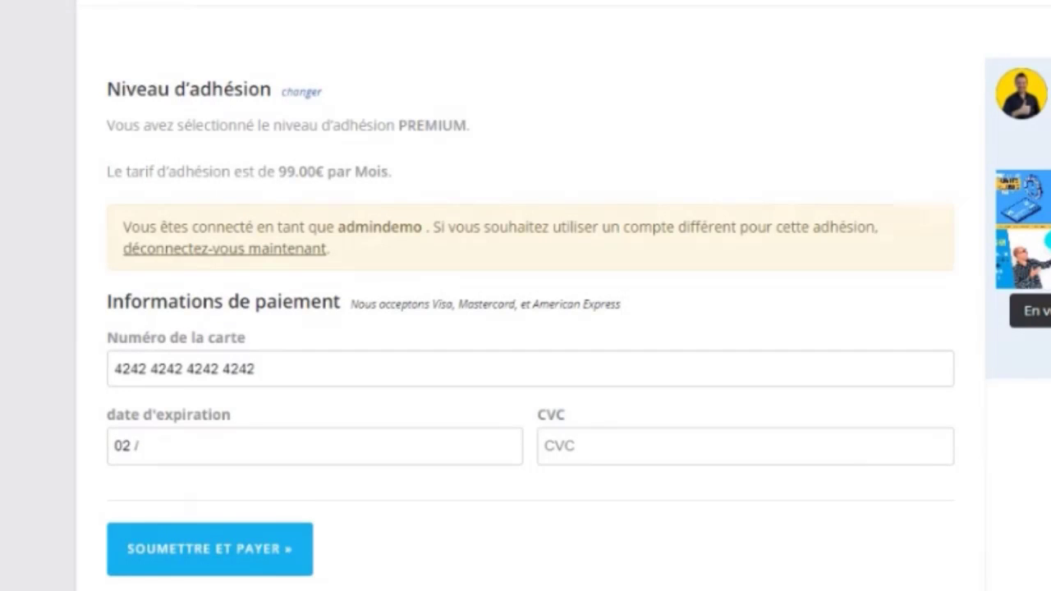
text(22)
key(Tab)
text(456)
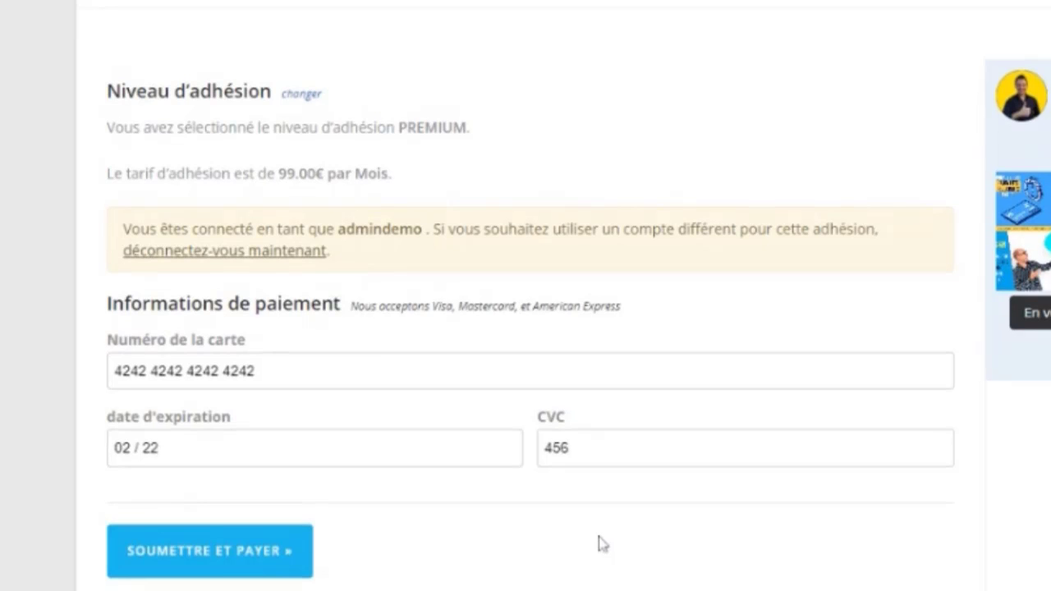
scroll(599, 542, up, 1)
scroll(599, 542, down, 1)
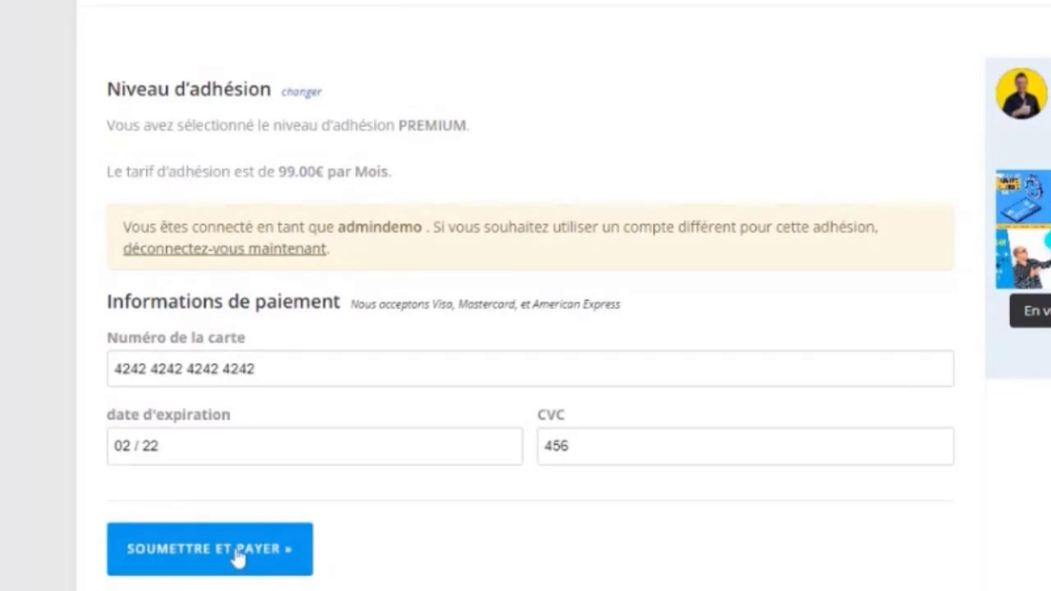
click(238, 558)
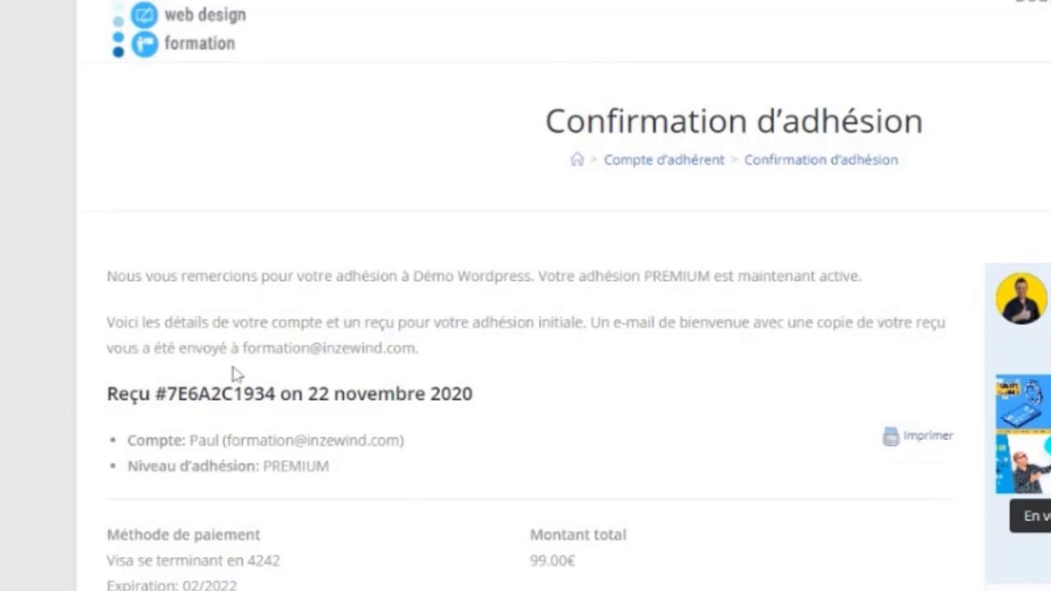
- Check the receipt's recipient e-mail and the payment details on the membership confirmation page, and open the member account
drag(240, 348, 416, 348)
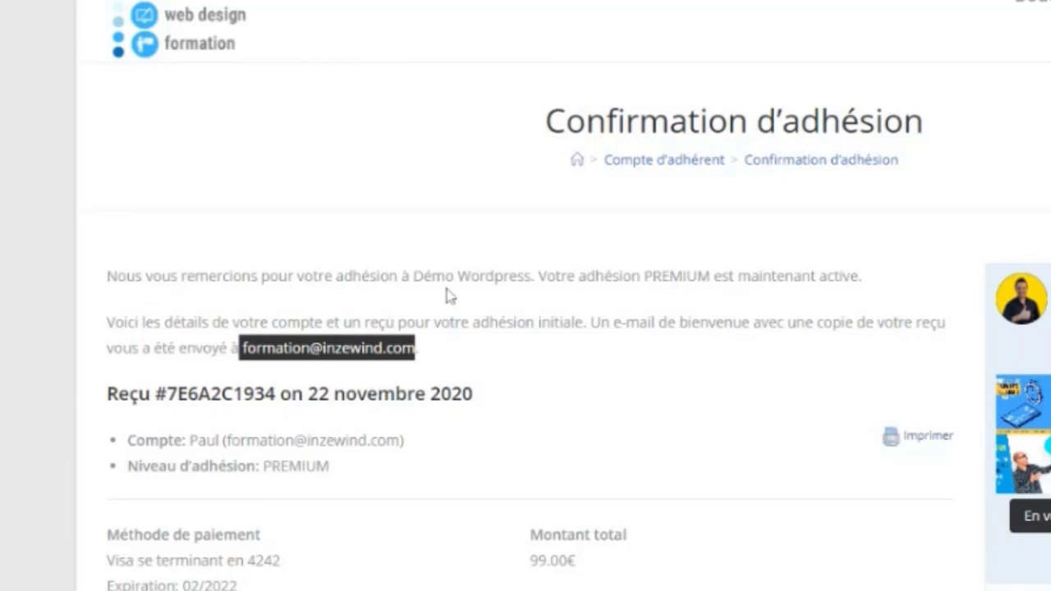
click(528, 422)
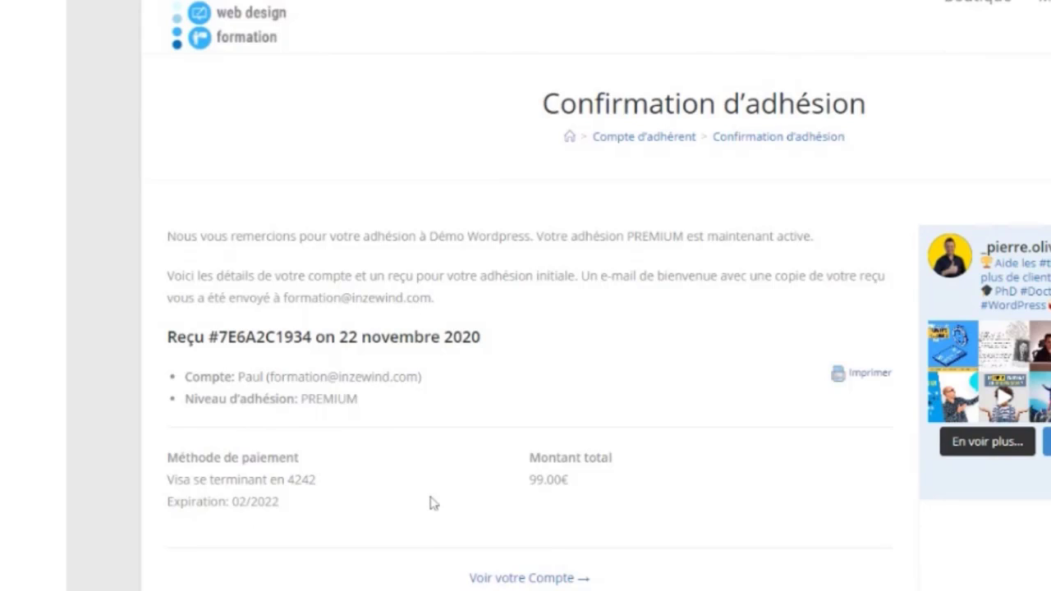
click(524, 580)
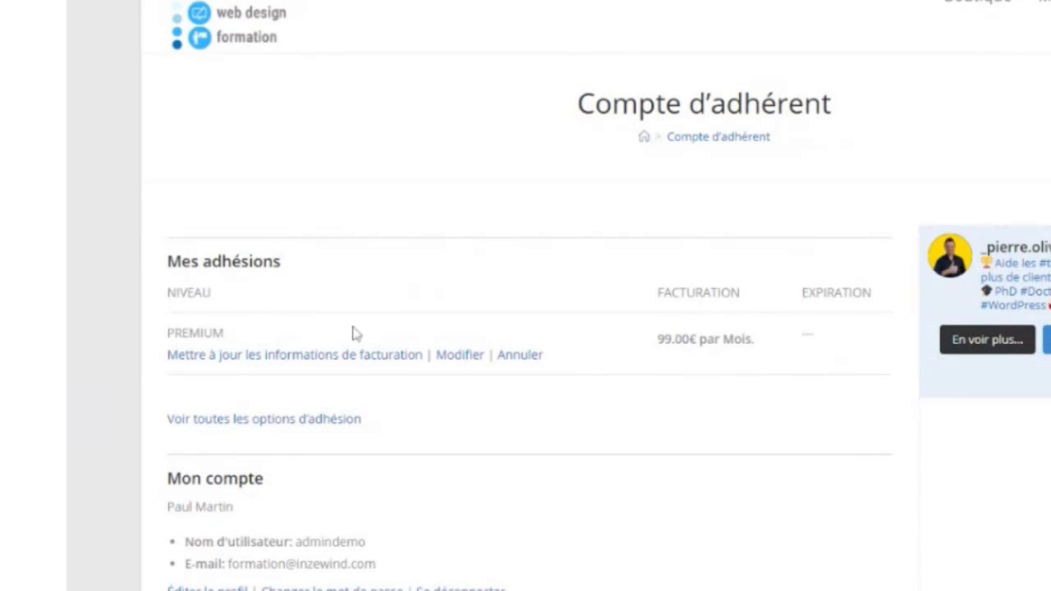
- Review the memberships, account details and past receipts on the member account page, along with the site's Mon compte entries
scroll(355, 332, down, 4)
scroll(225, 207, up, 1)
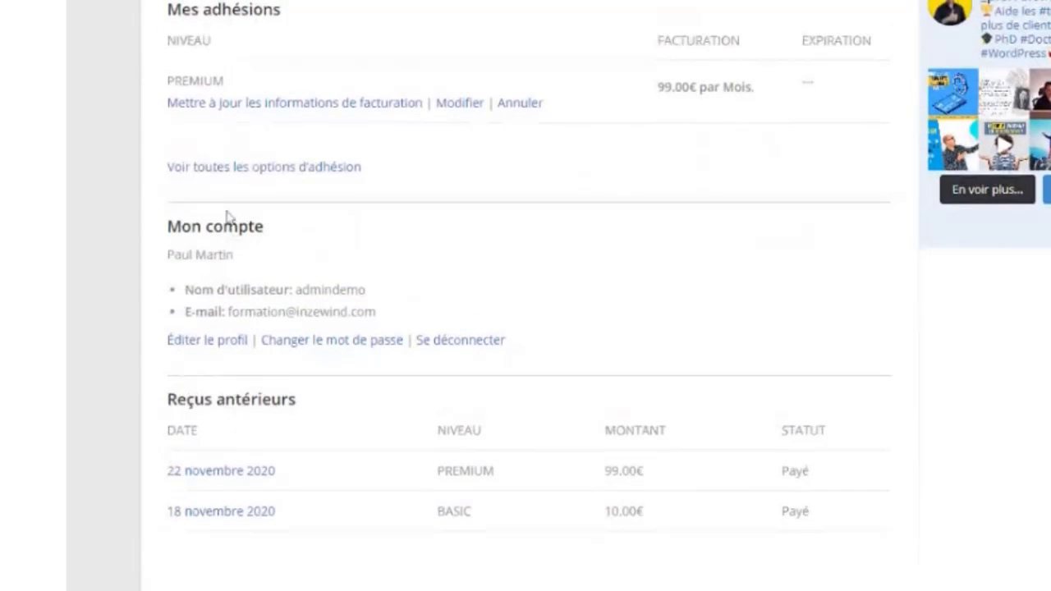
scroll(228, 215, up, 2)
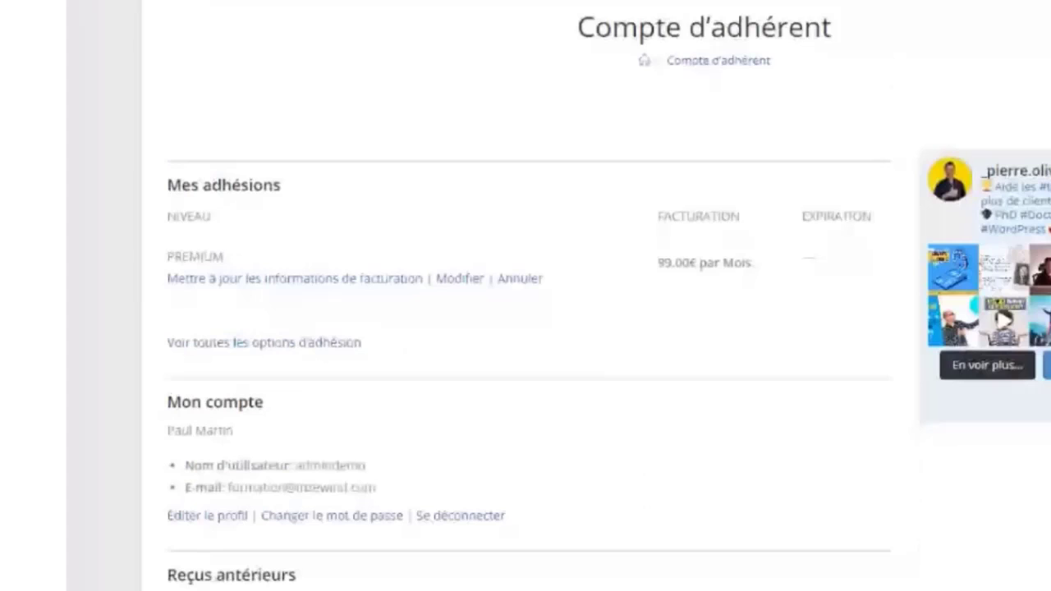
scroll(814, 277, down, 1)
scroll(814, 277, down, 1)
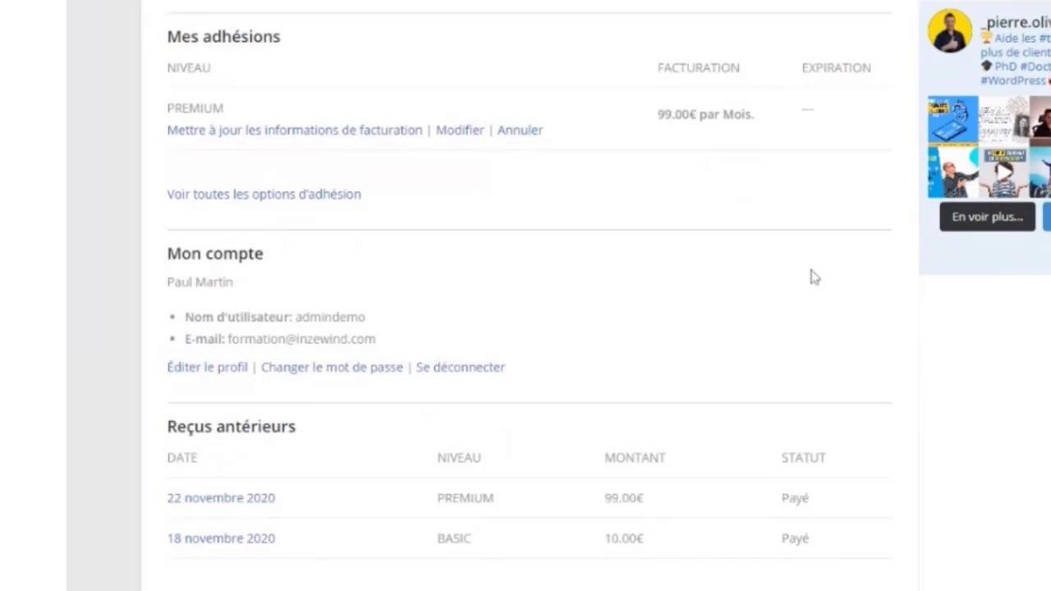
scroll(257, 481, down, 1)
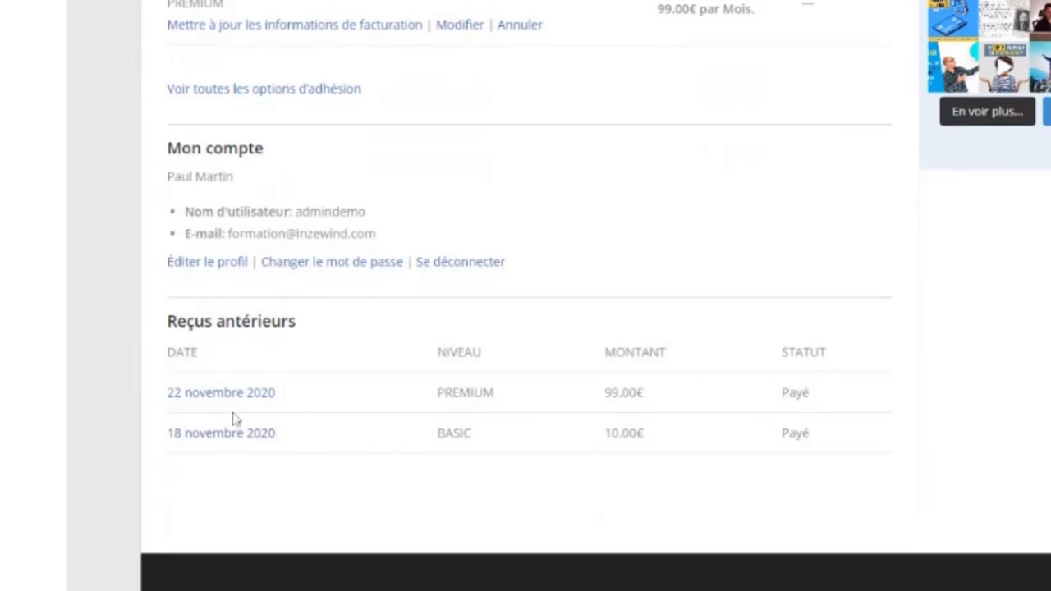
scroll(271, 386, up, 1)
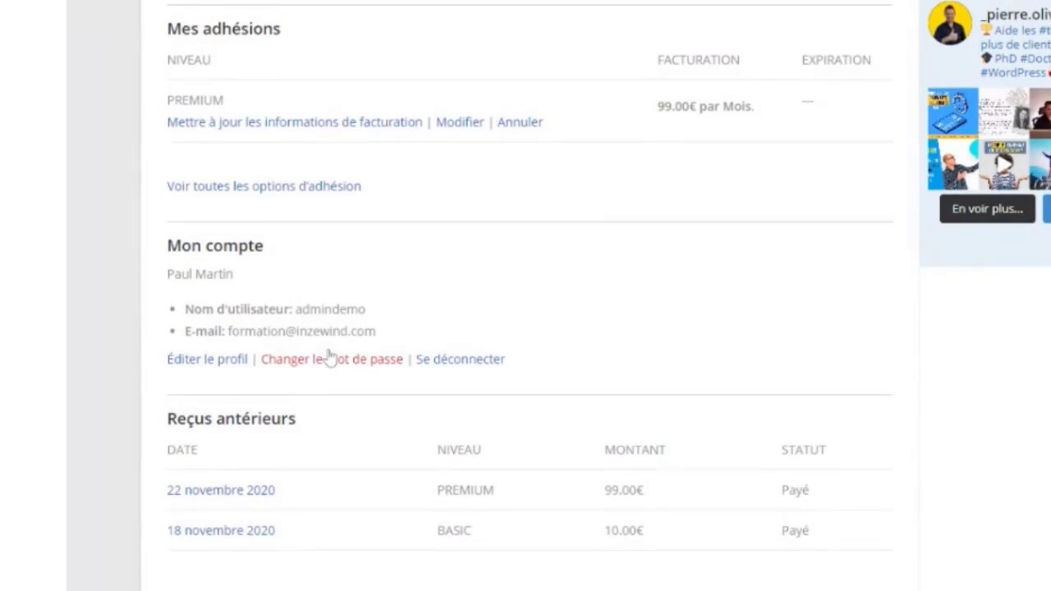
scroll(328, 359, up, 2)
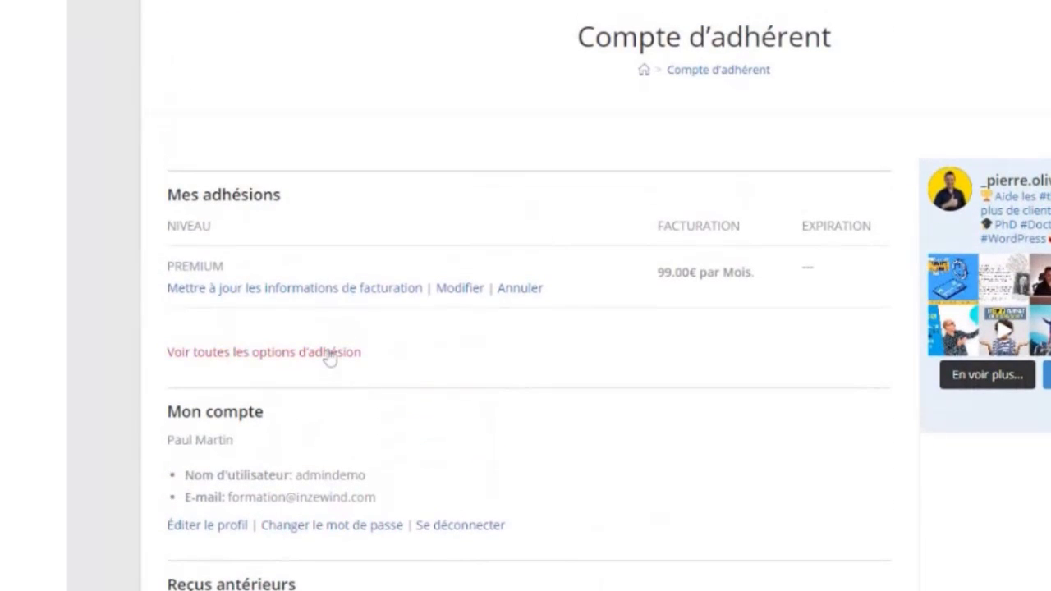
mouse_move(1000, 39)
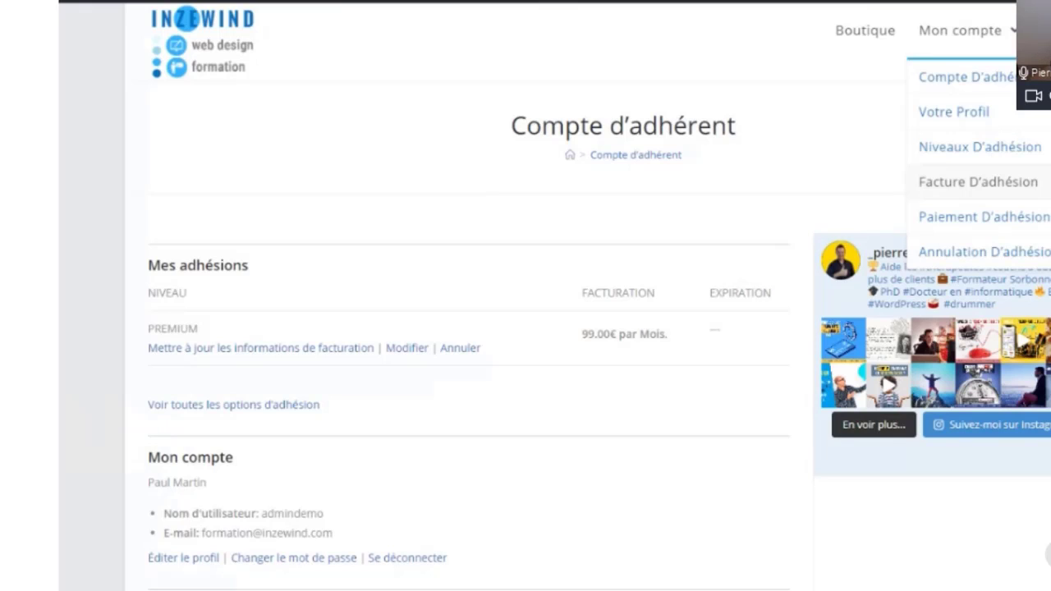
click(981, 248)
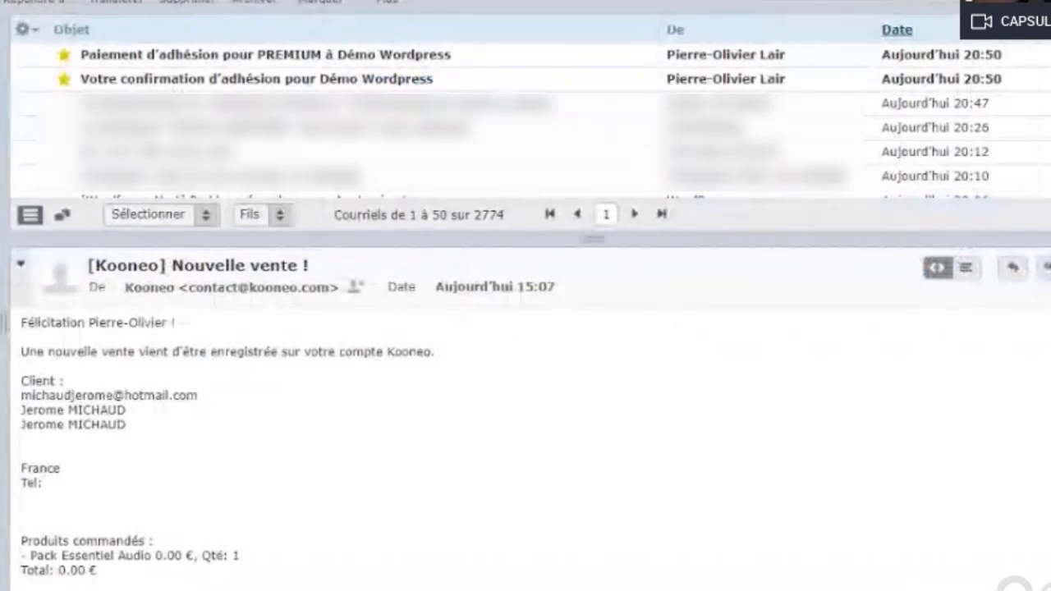
- Switch to the mailbox and read the membership confirmation and PREMIUM payment e-mails, checking the account and the cost paid
click(227, 82)
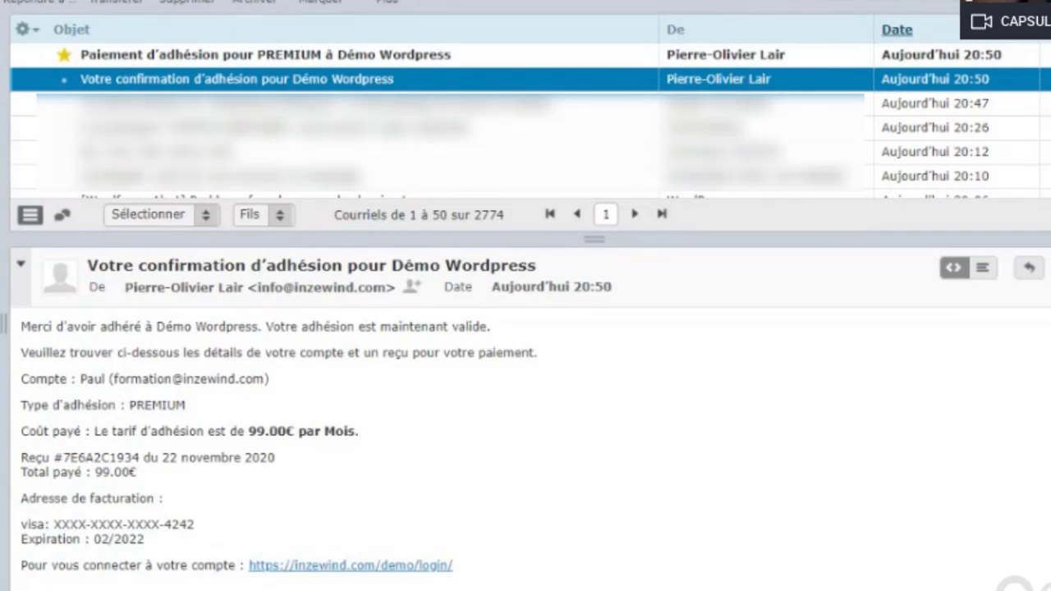
click(235, 56)
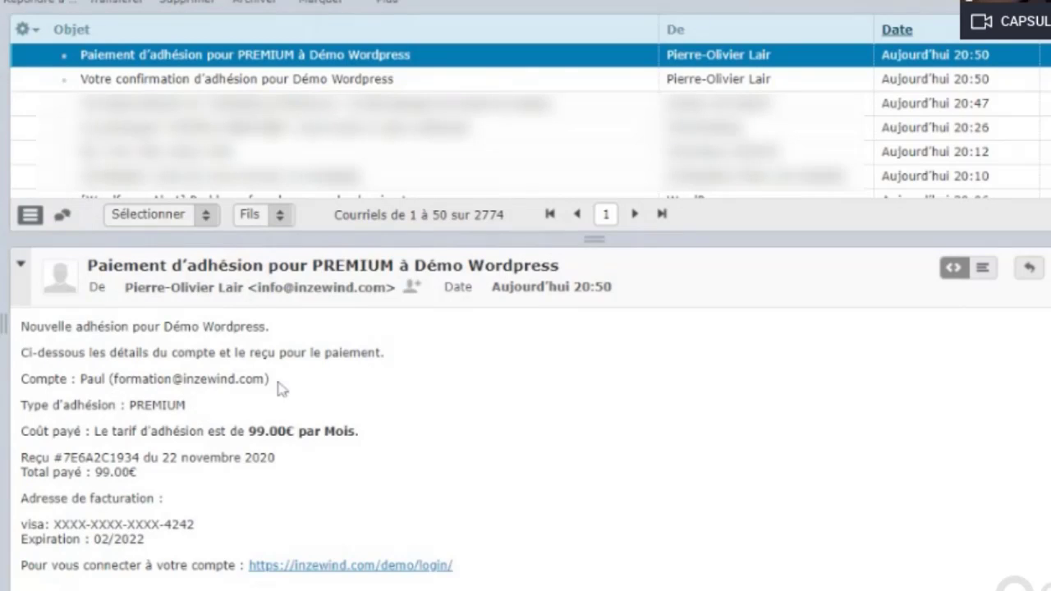
drag(279, 382, 80, 379)
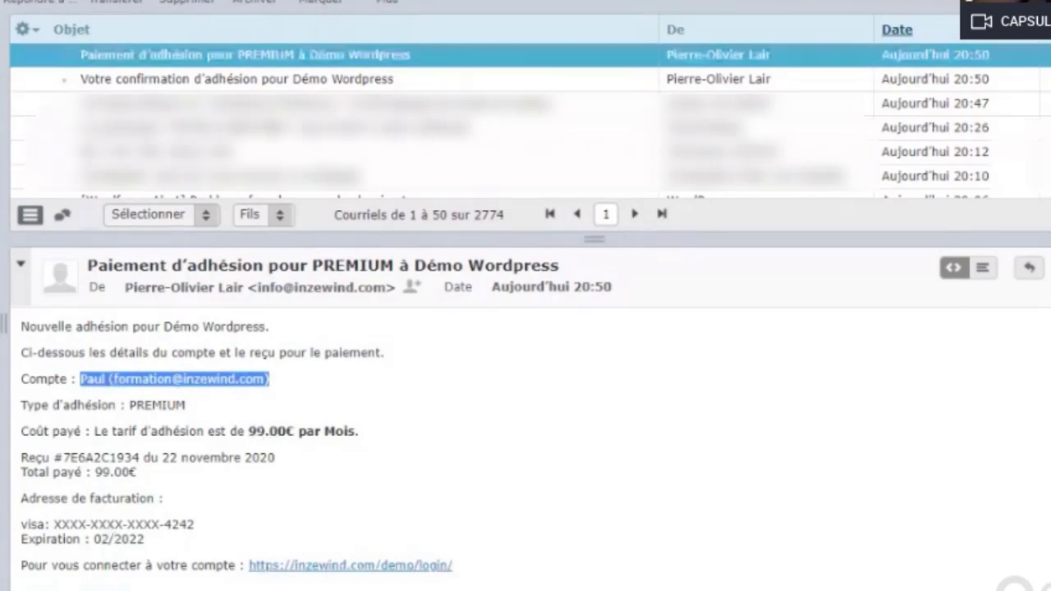
drag(361, 433, 95, 431)
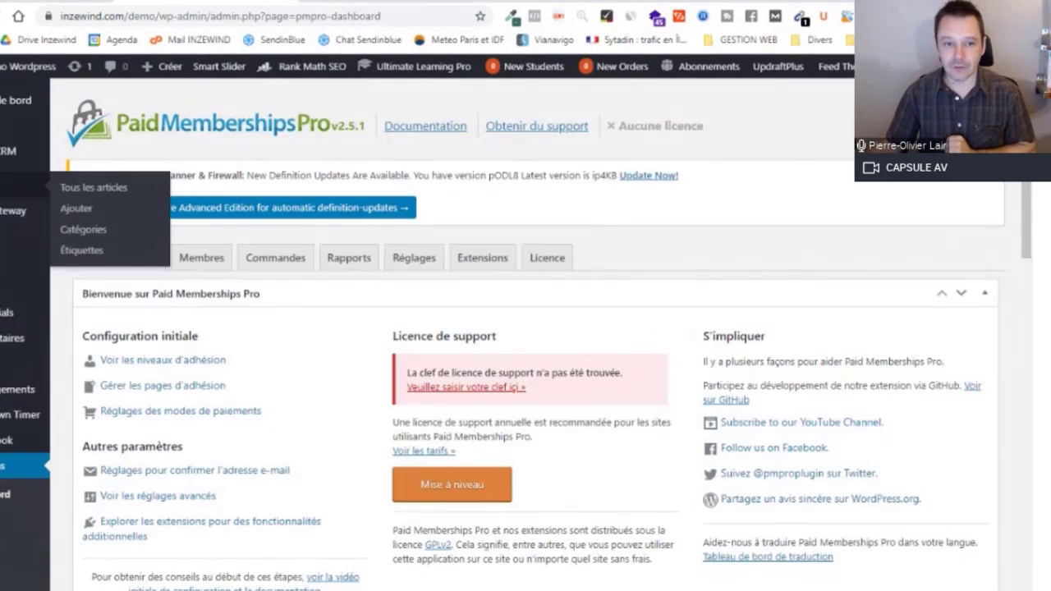
- Find the RDV WORDPRESS 029 page by searching the WordPress pages for 029, and open it for editing
mouse_move(33, 288)
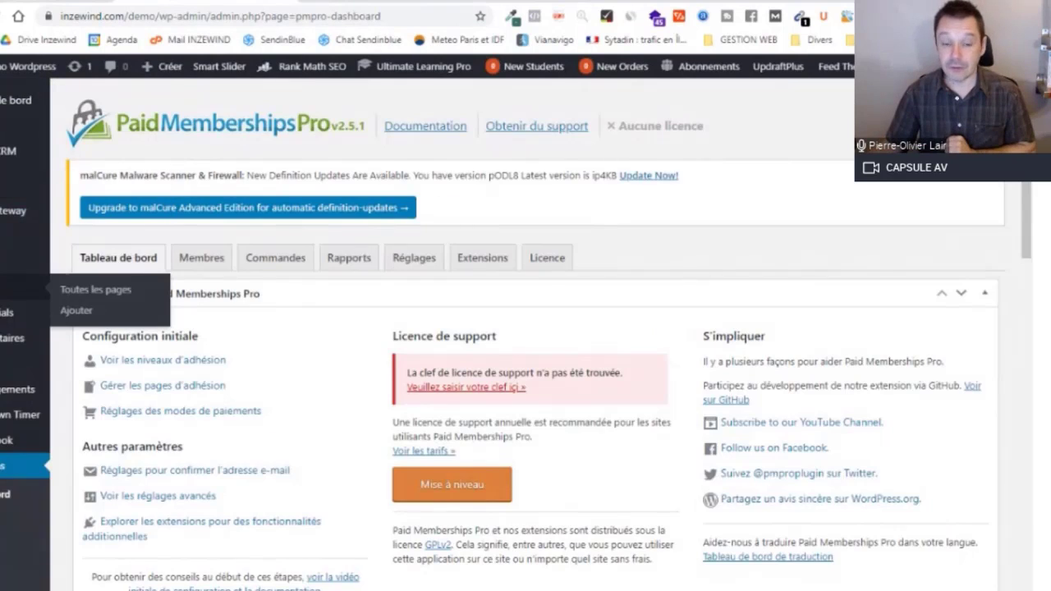
click(78, 293)
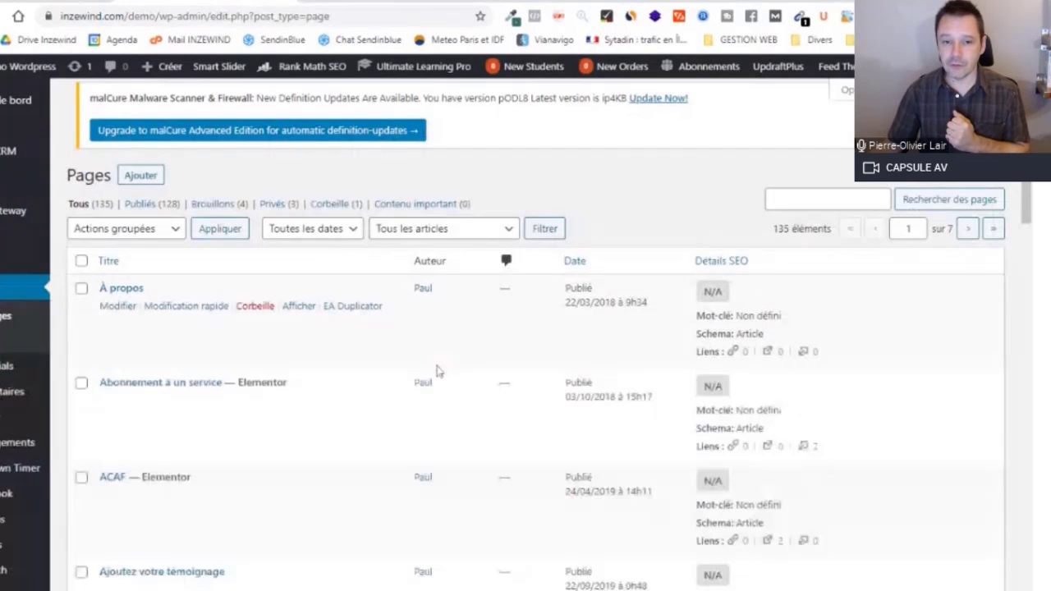
click(792, 211)
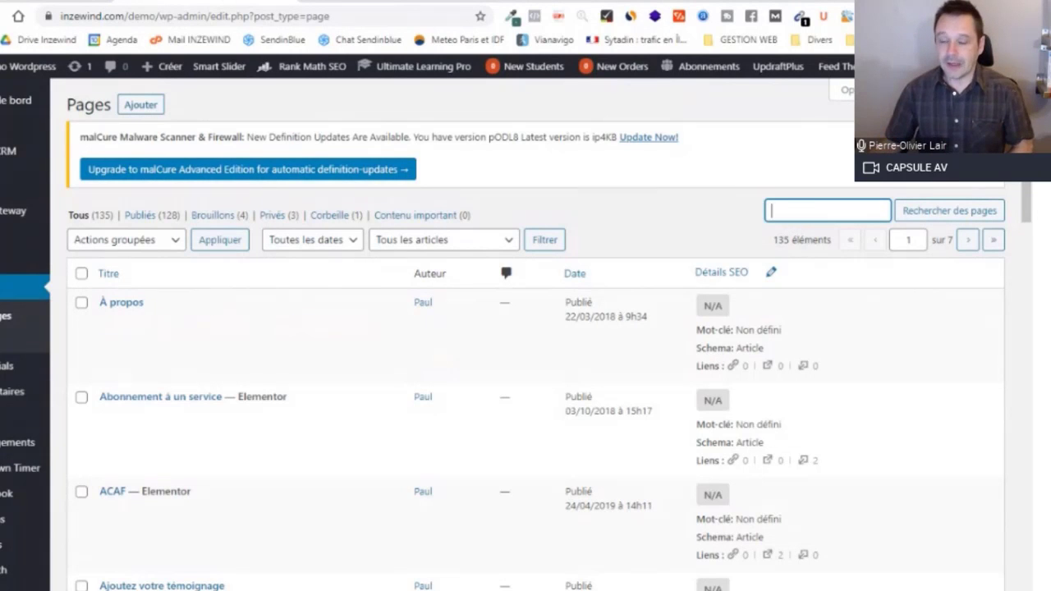
text(029)
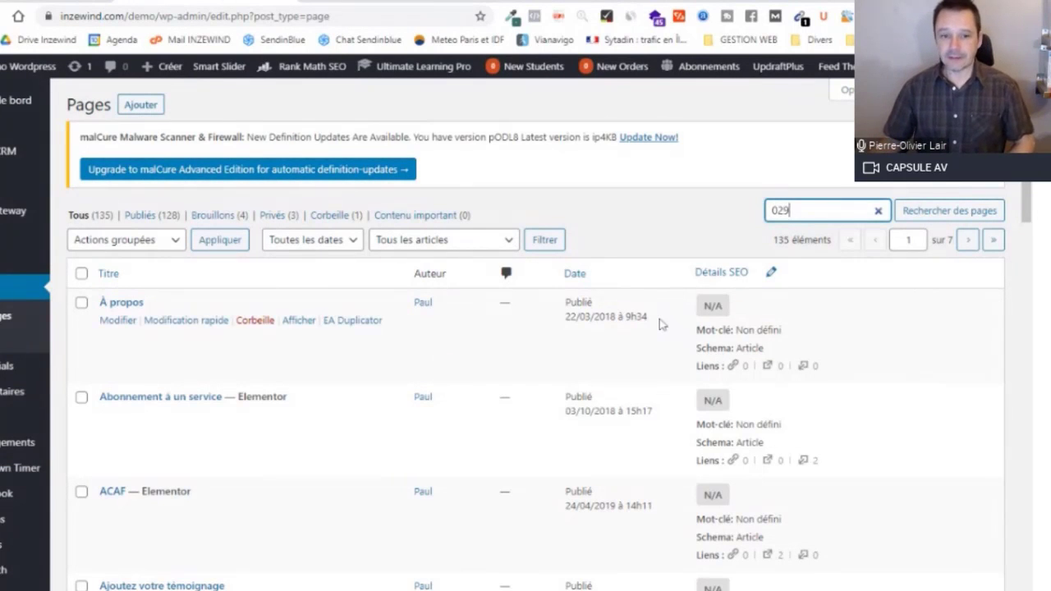
key(Return)
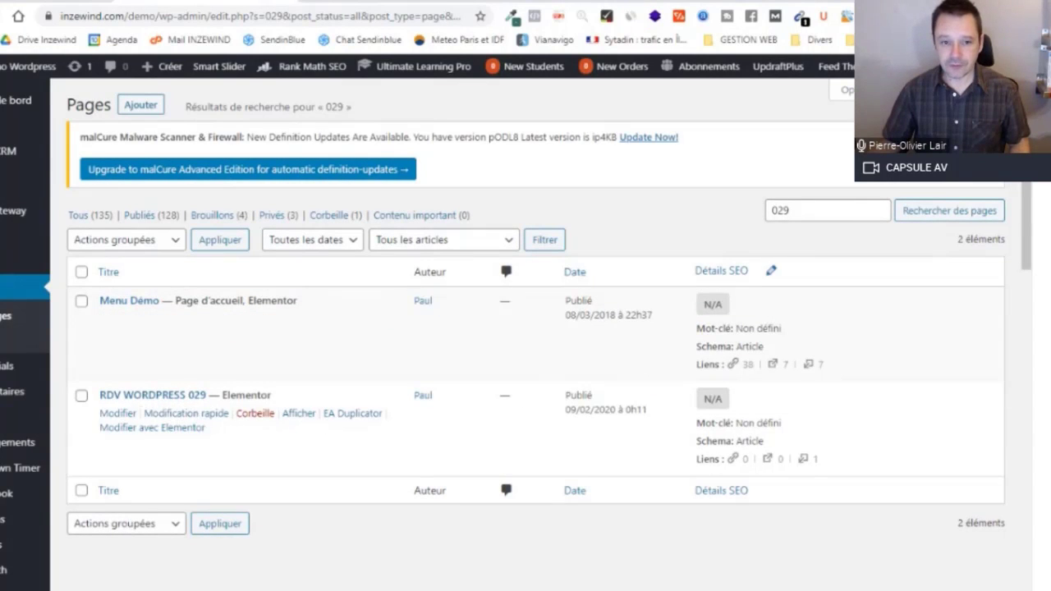
click(117, 413)
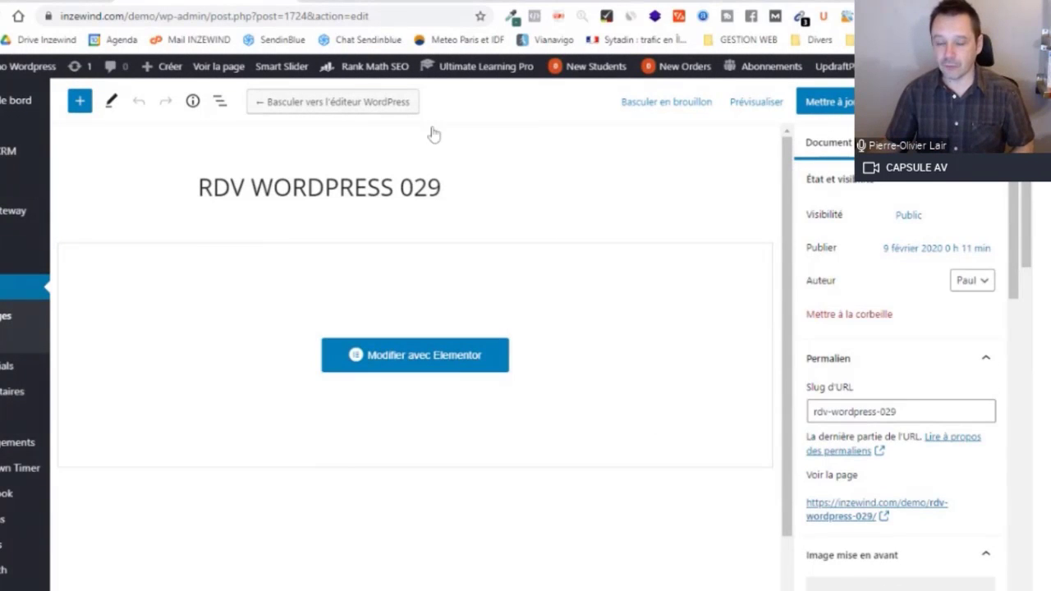
- Remove the BASIC membership requirement from RDV WORDPRESS 029, update the page and check its podcast content in the preview
click(756, 102)
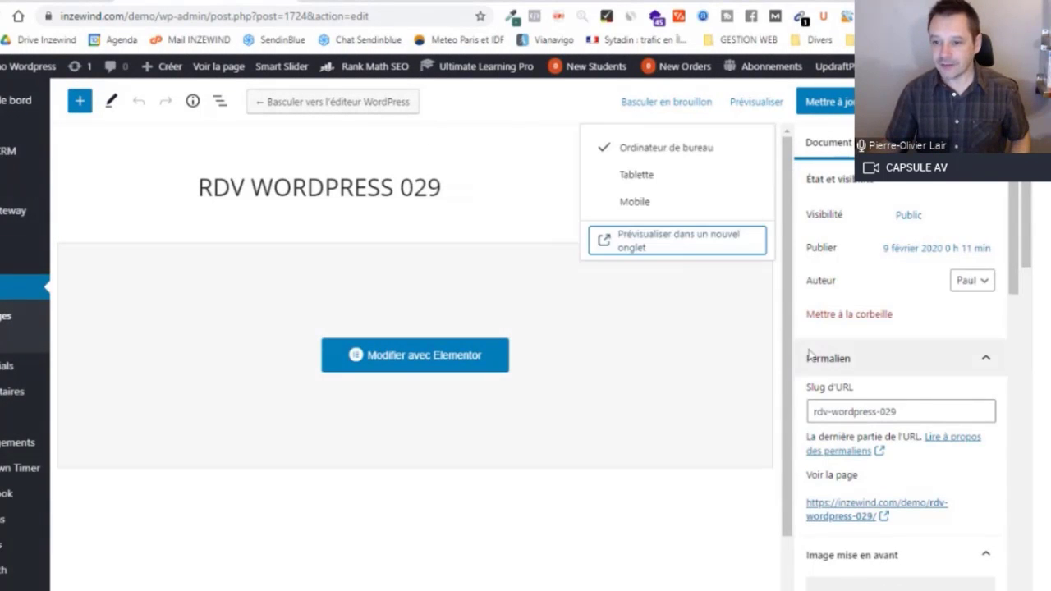
scroll(939, 339, down, 2)
scroll(938, 338, down, 2)
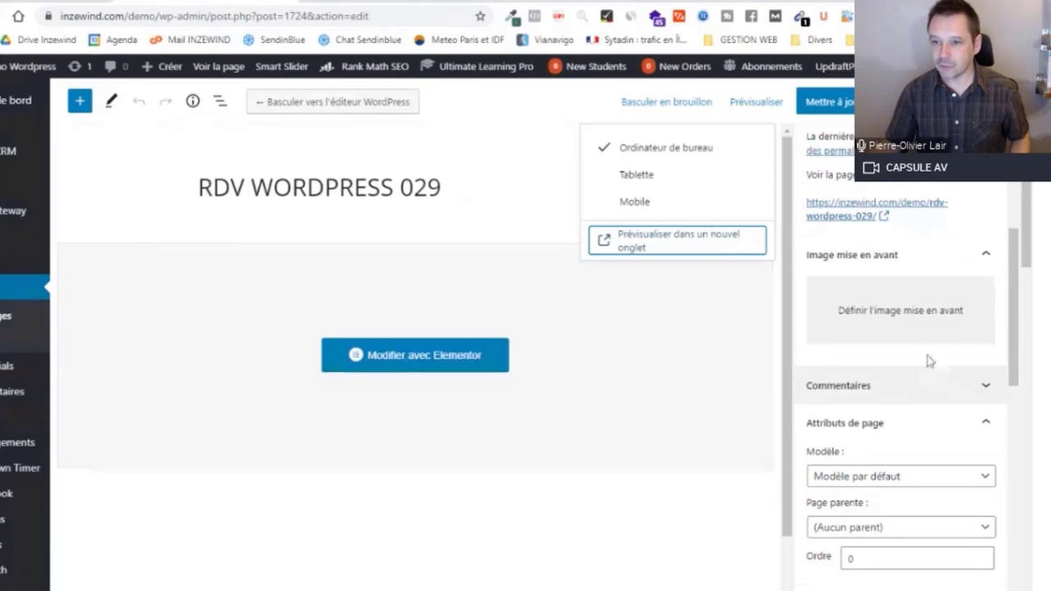
scroll(915, 415, down, 4)
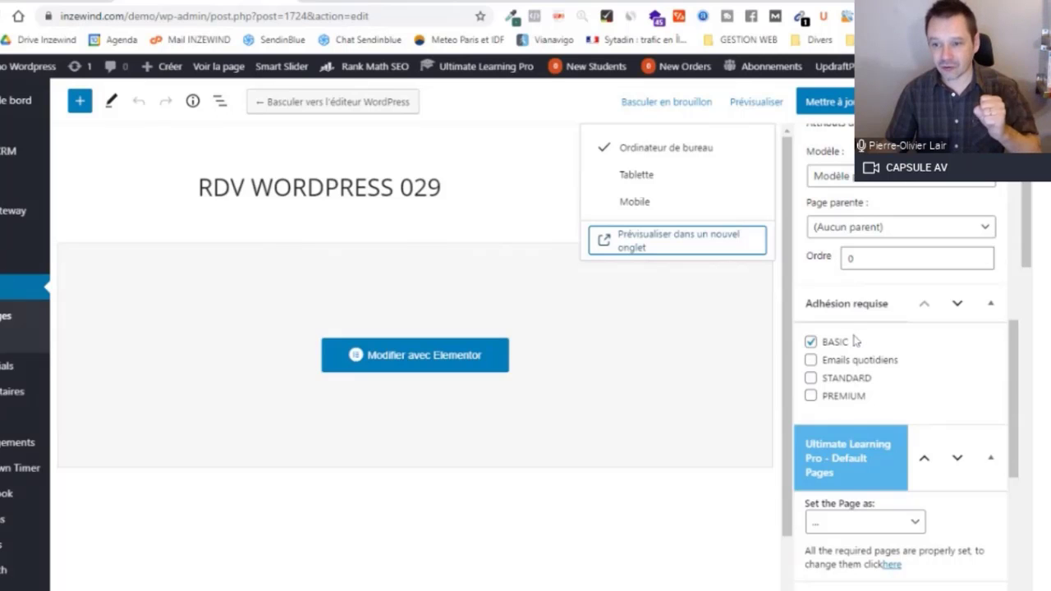
click(812, 342)
click(842, 105)
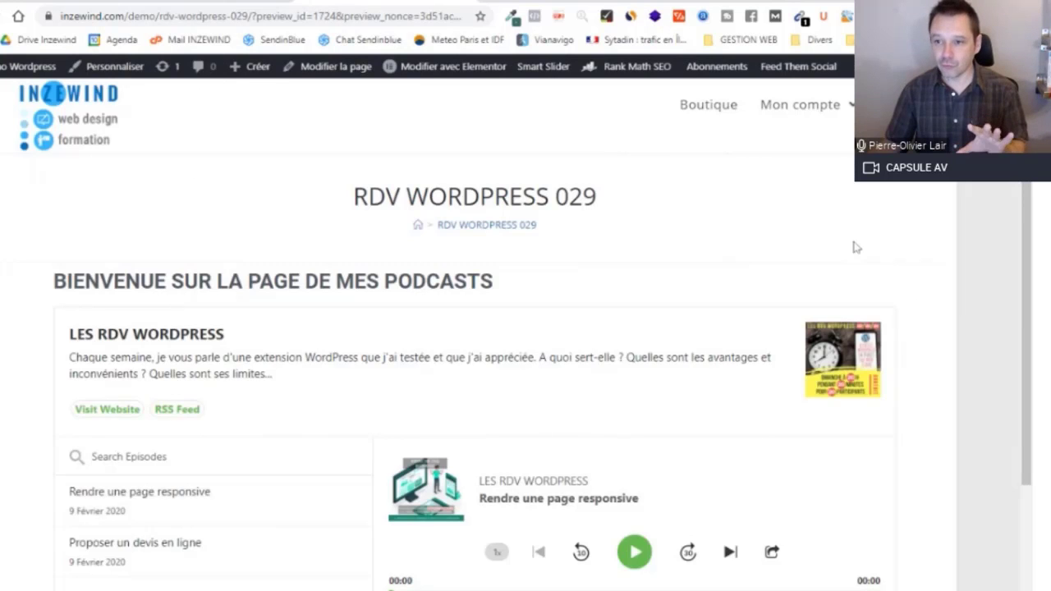
scroll(525, 328, down, 1)
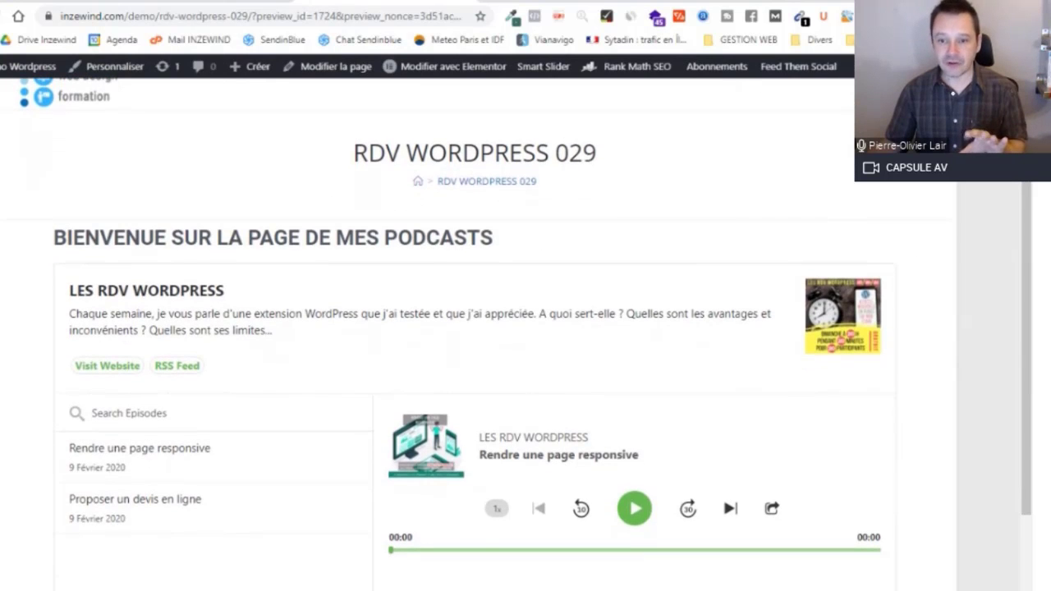
scroll(170, 464, down, 3)
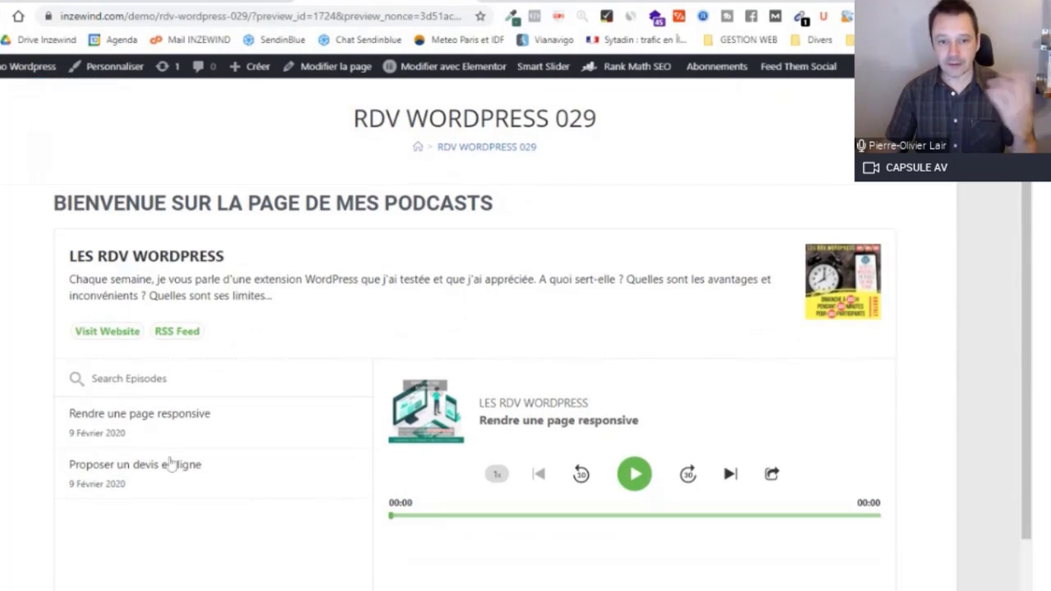
scroll(529, 414, up, 2)
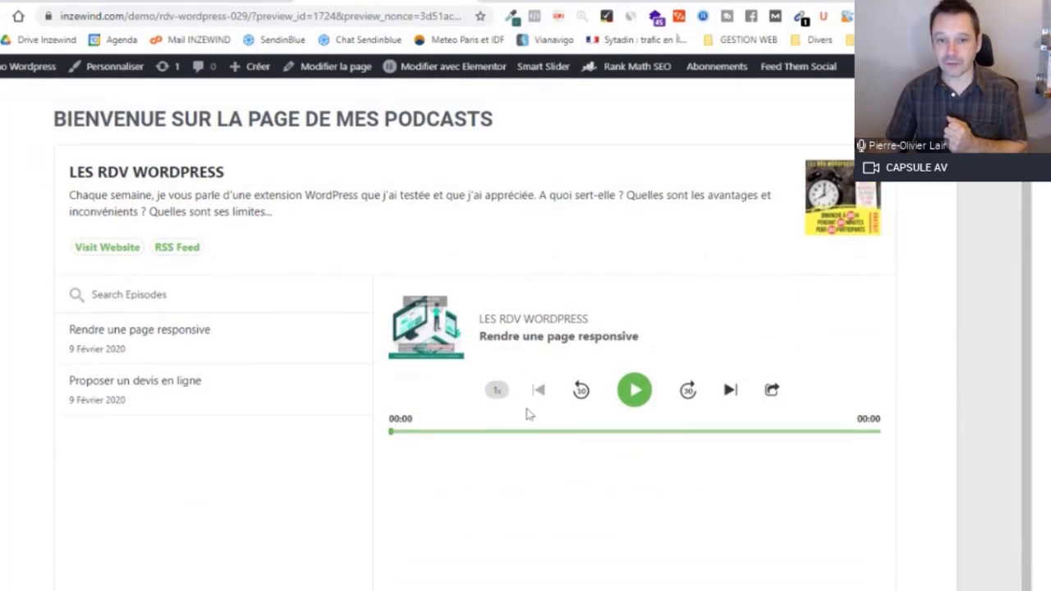
scroll(529, 414, up, 1)
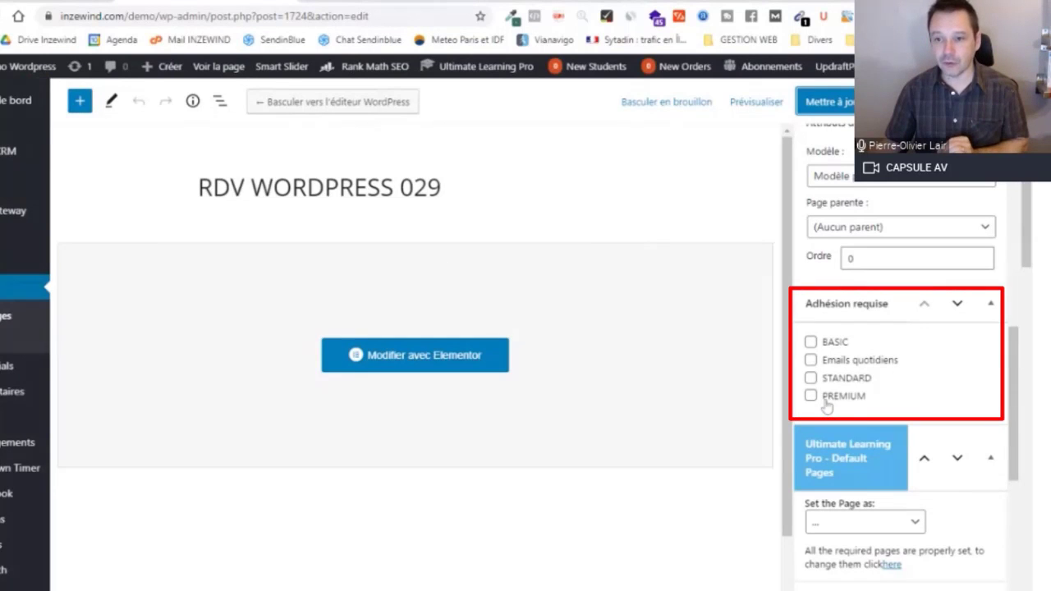
- Restrict RDV WORDPRESS 029 to the STANDARD and PREMIUM membership levels and update the page
click(825, 399)
click(811, 377)
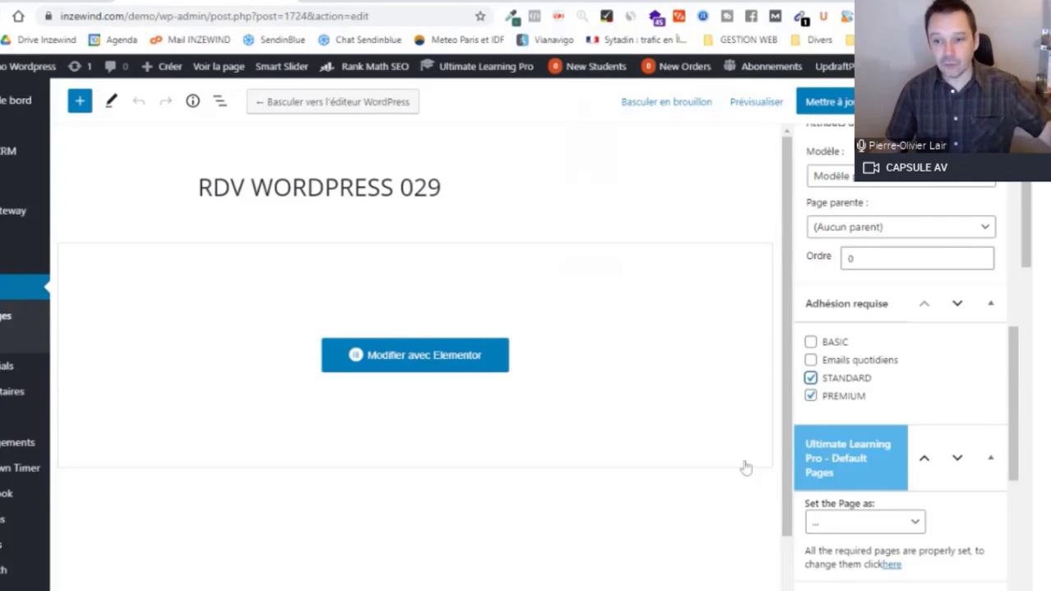
click(826, 101)
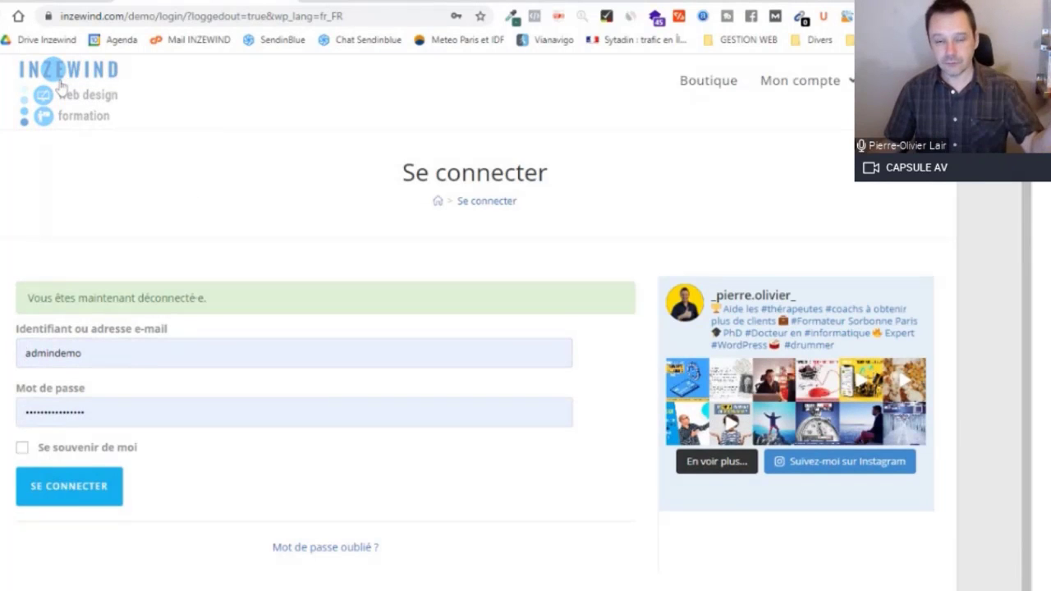
- Visit RDV #029 from the site's home page while logged out, and follow its subscription offer to the membership levels
click(61, 83)
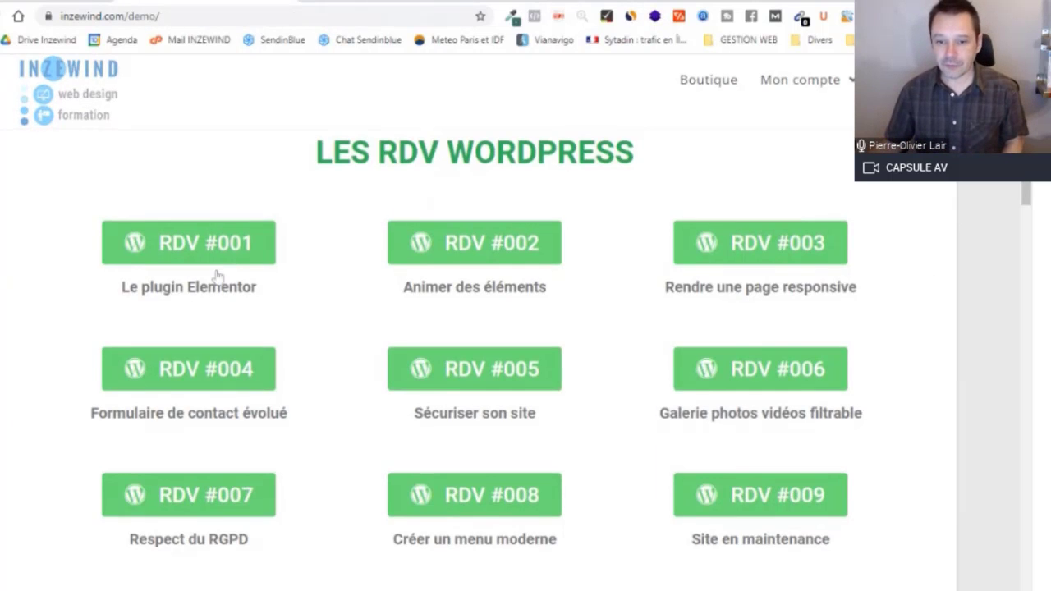
scroll(216, 277, down, 2)
scroll(215, 276, down, 5)
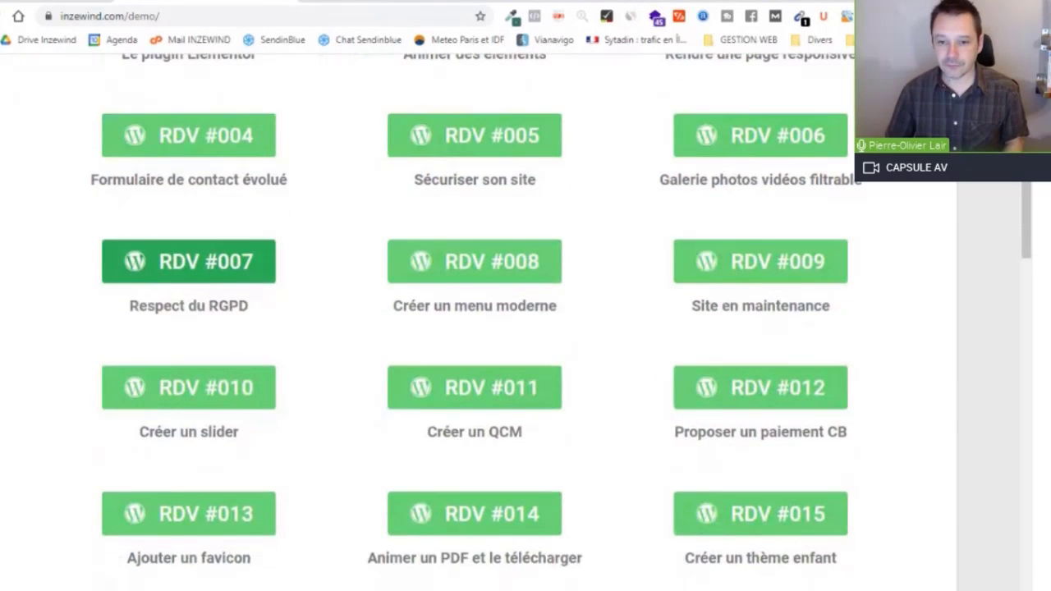
scroll(215, 277, down, 6)
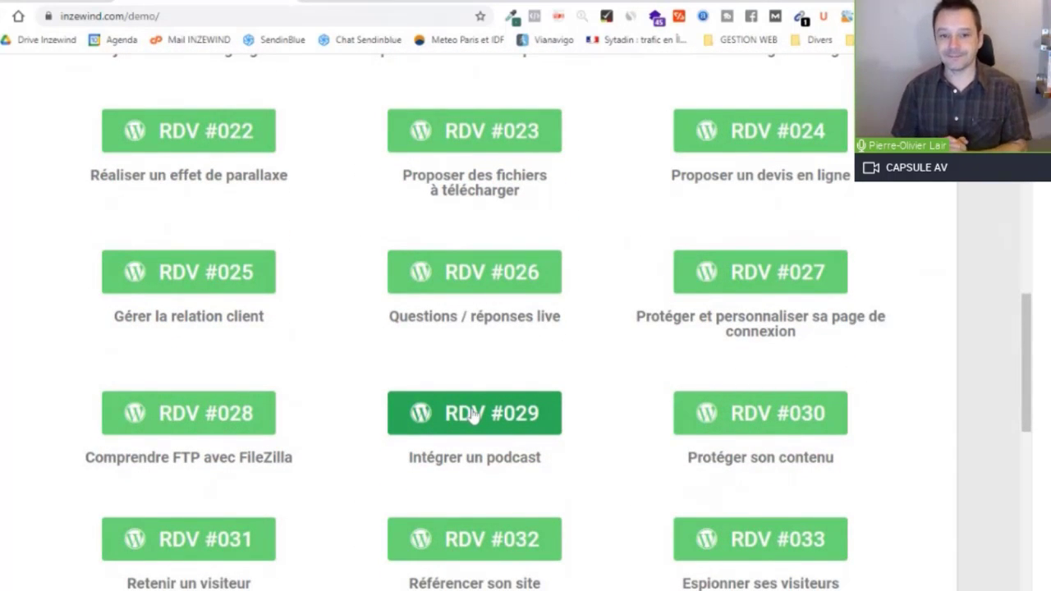
click(474, 415)
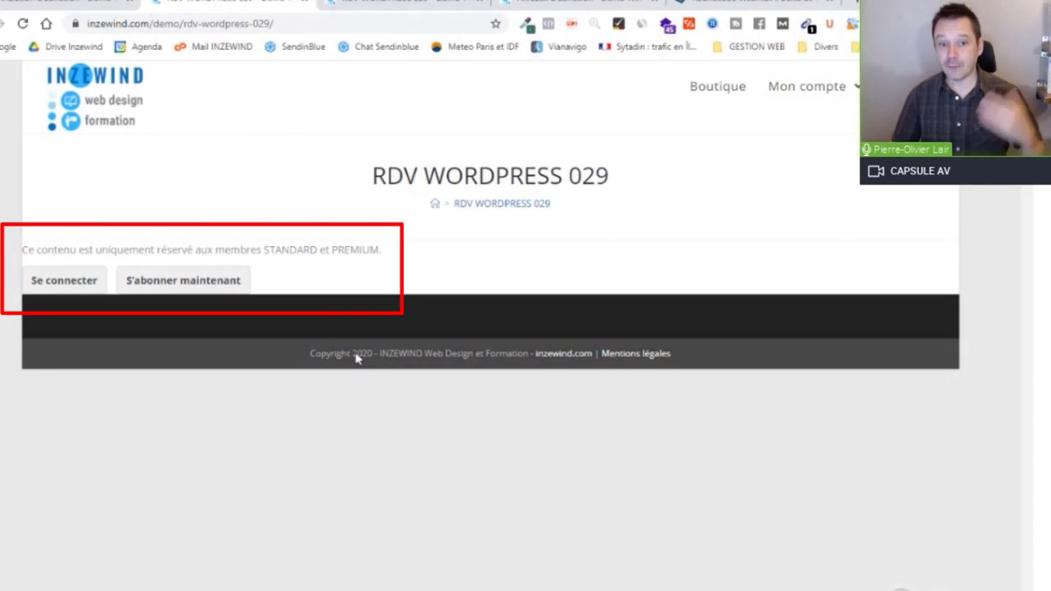
click(186, 283)
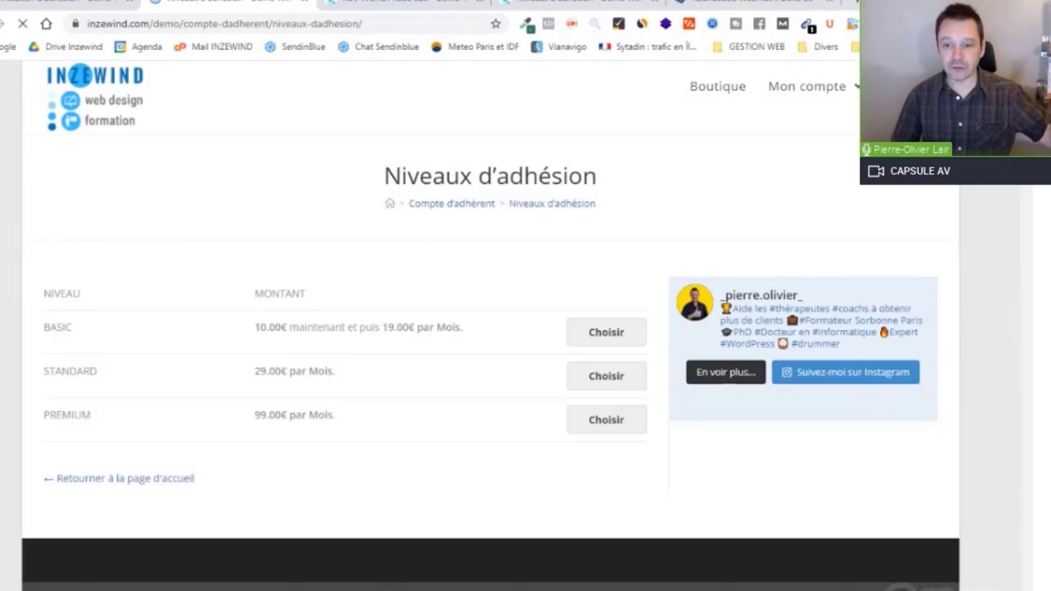